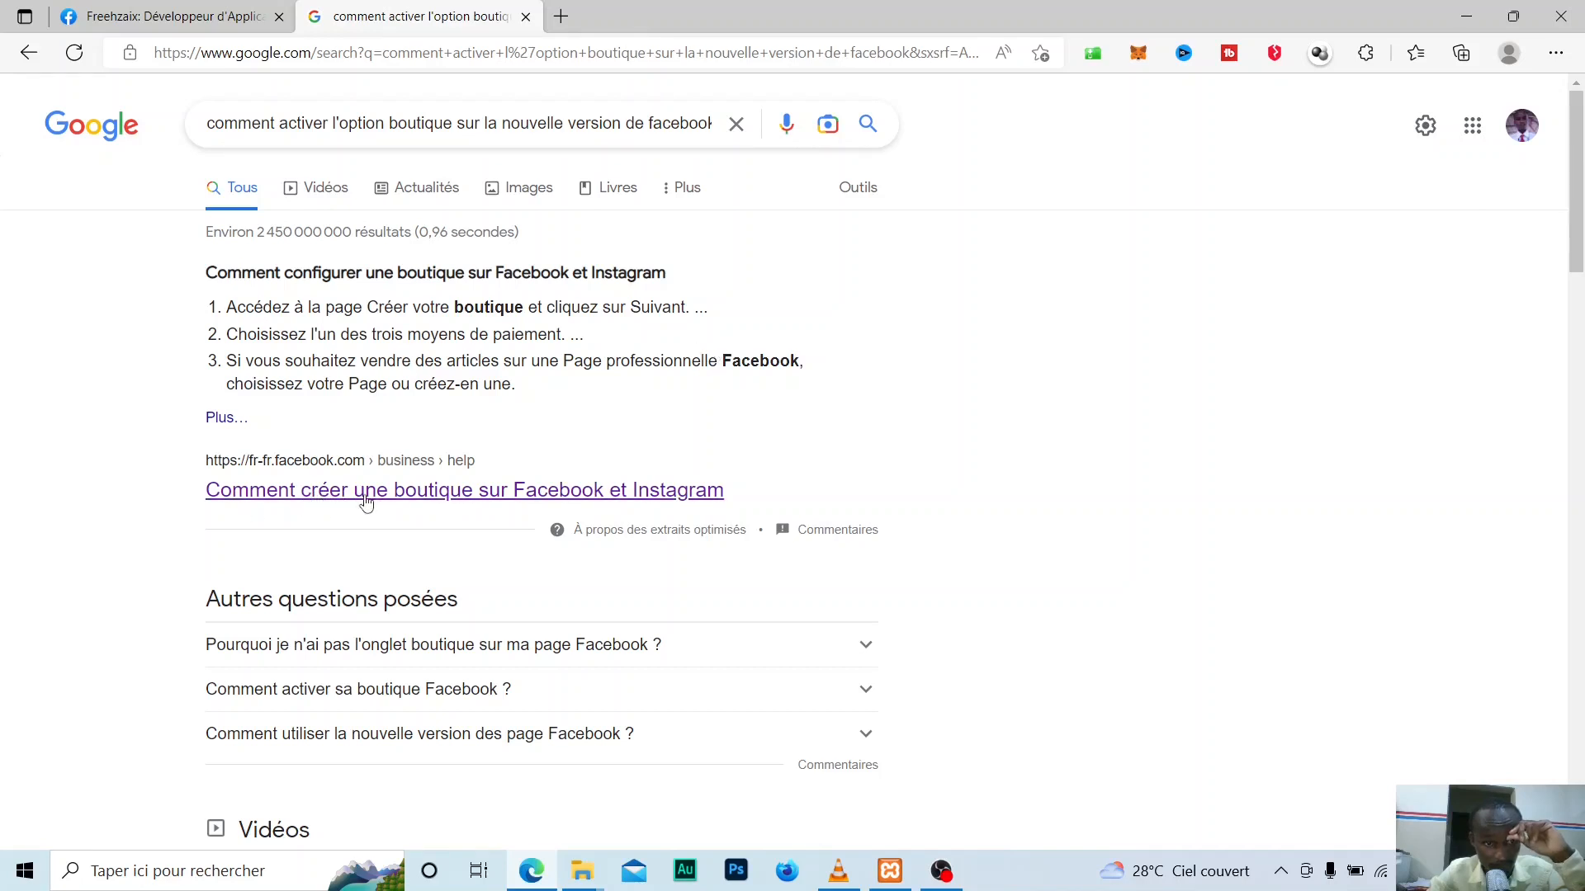
- Open the Meta help article on creating a Facebook and Instagram shop and follow its "Créer votre boutique" link
click(445, 496)
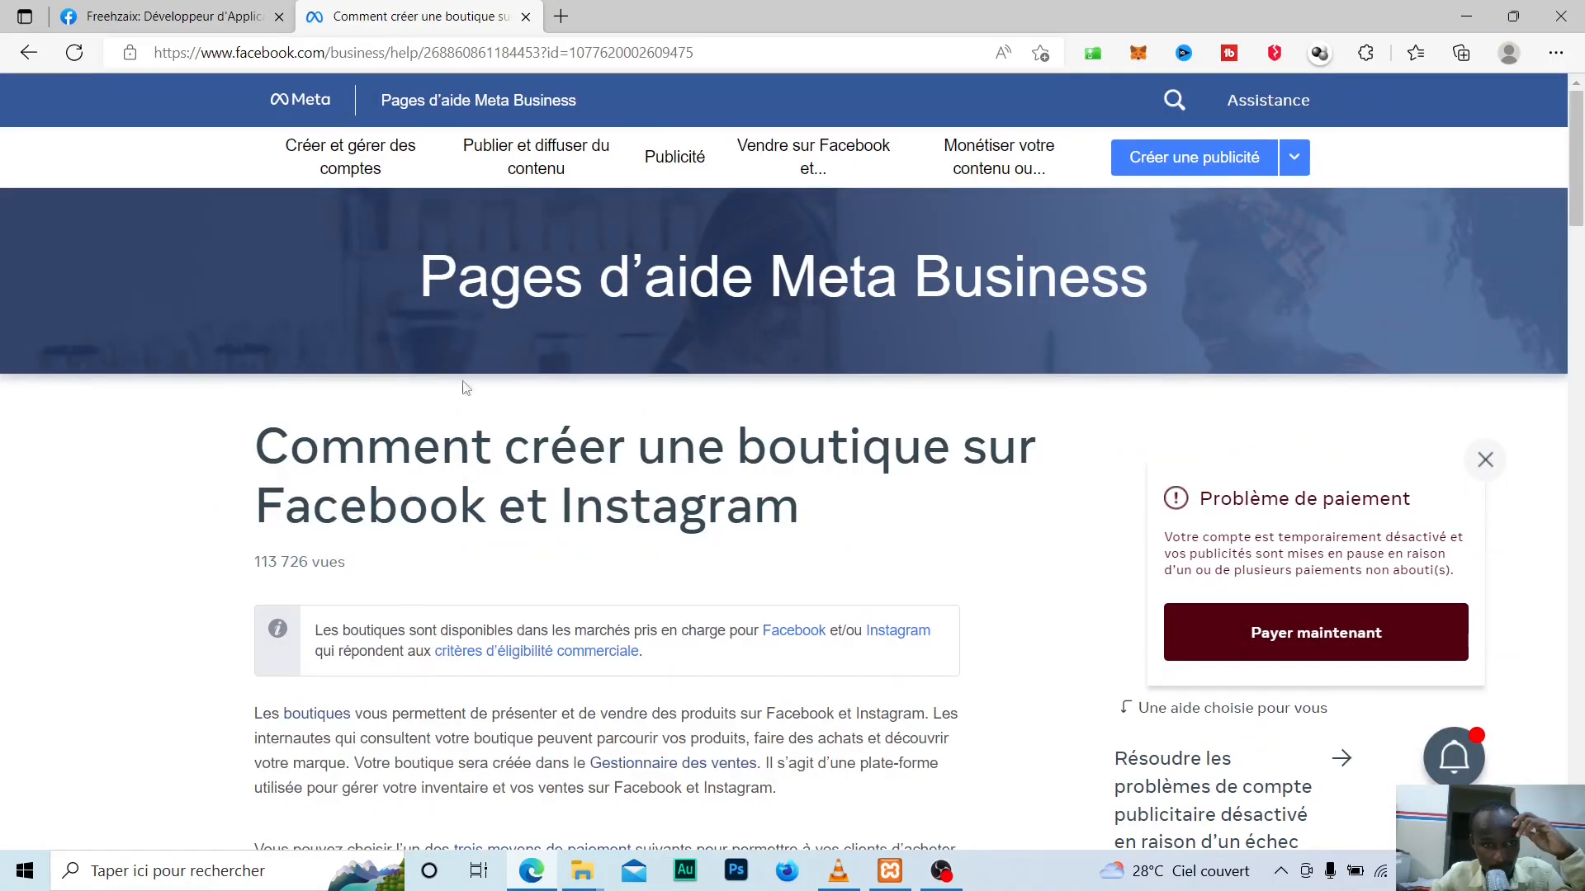
scroll(467, 388, down, 4)
scroll(274, 179, up, 1)
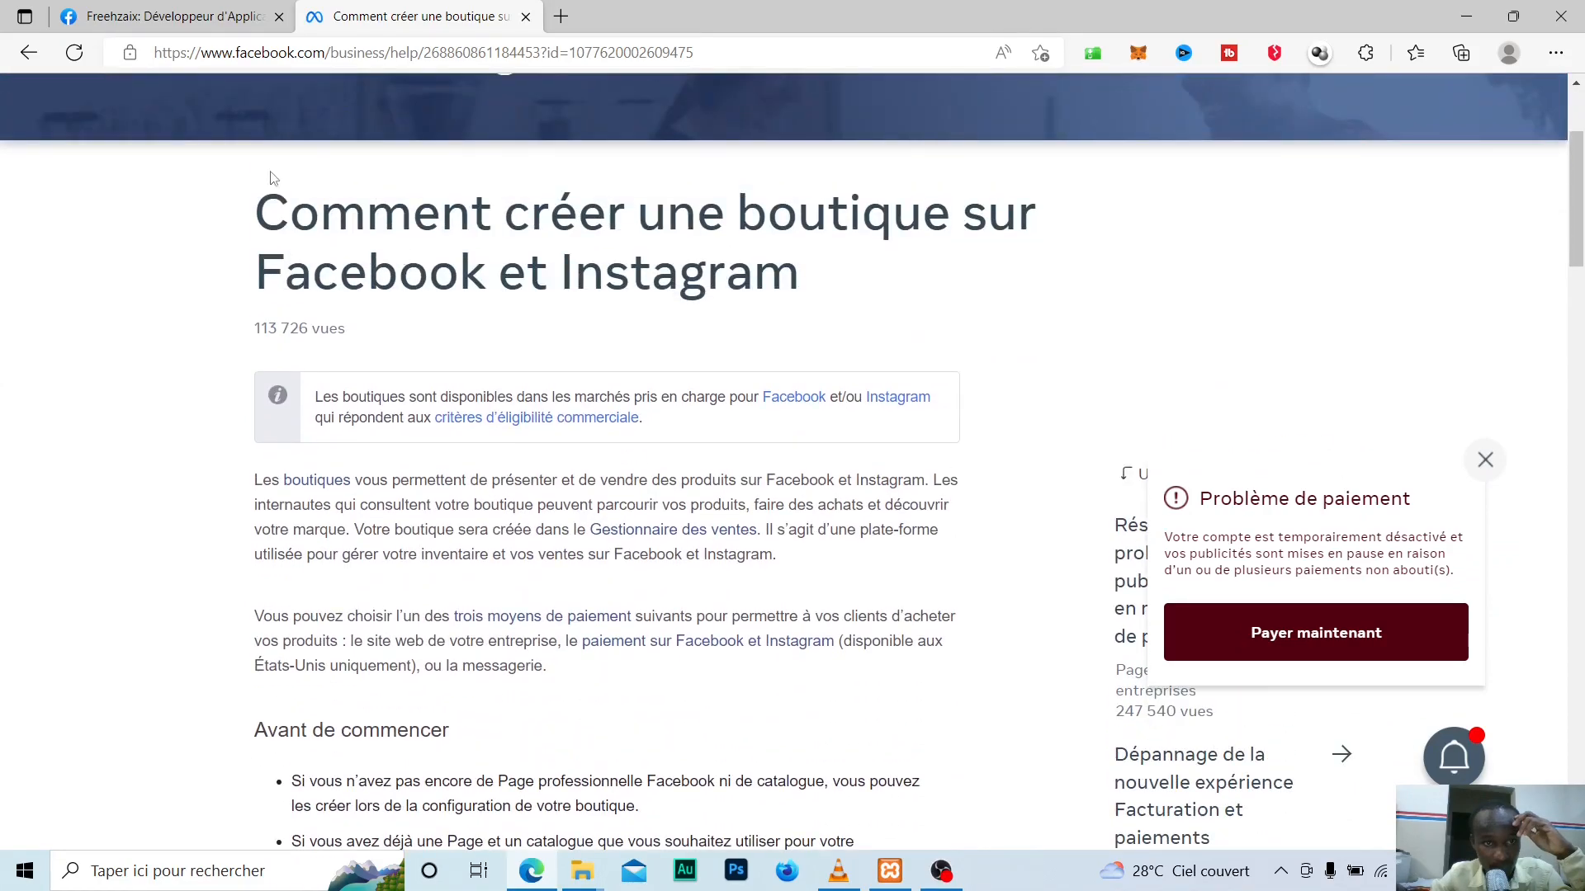
scroll(750, 347, down, 8)
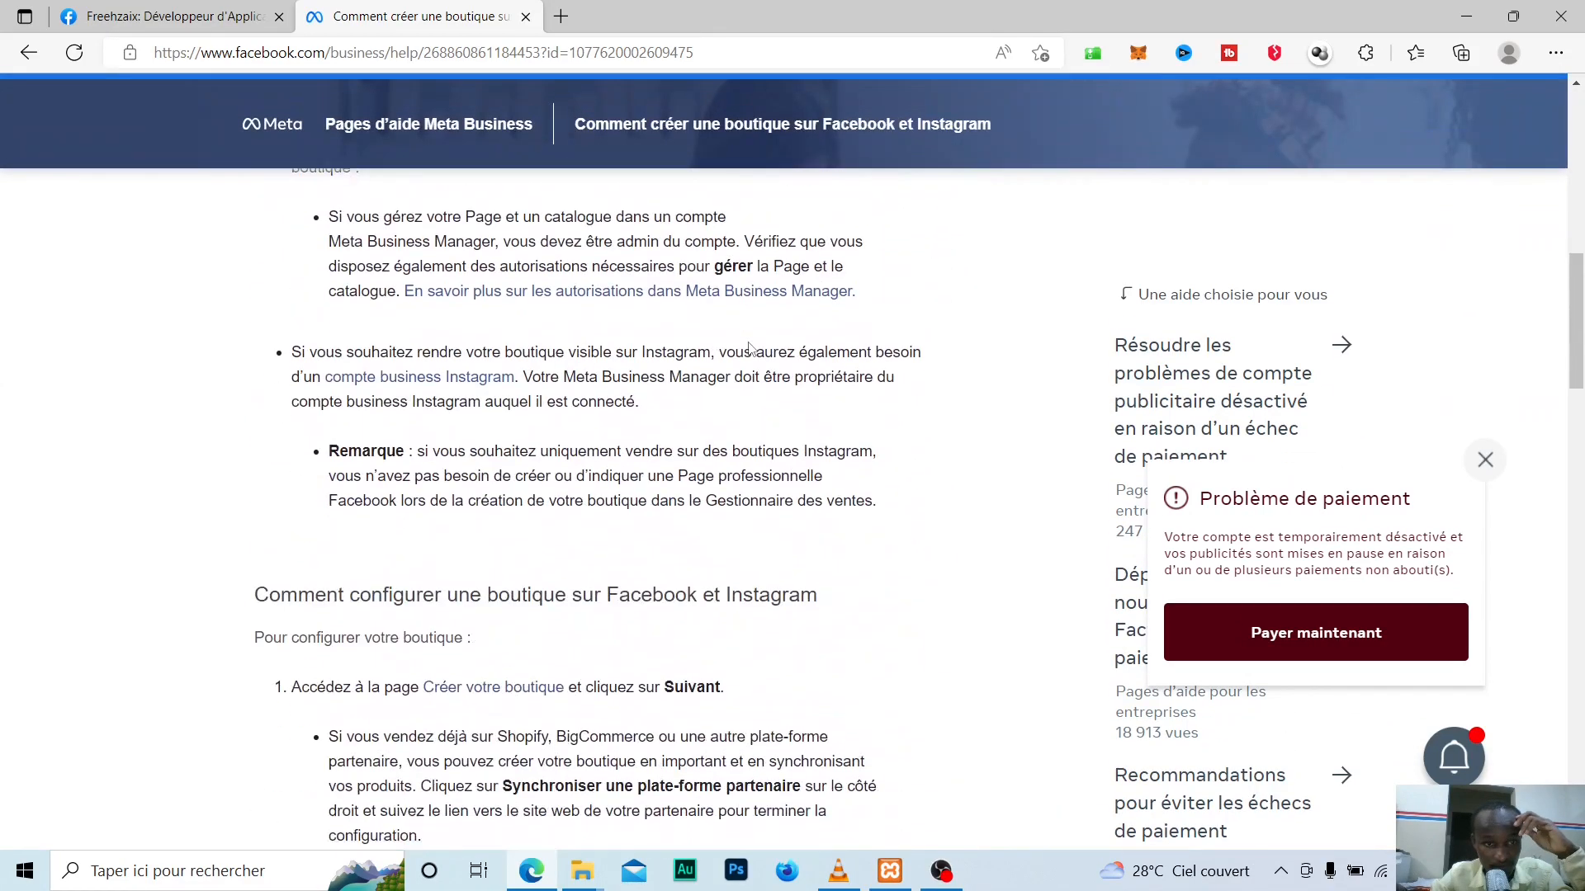
scroll(749, 346, down, 3)
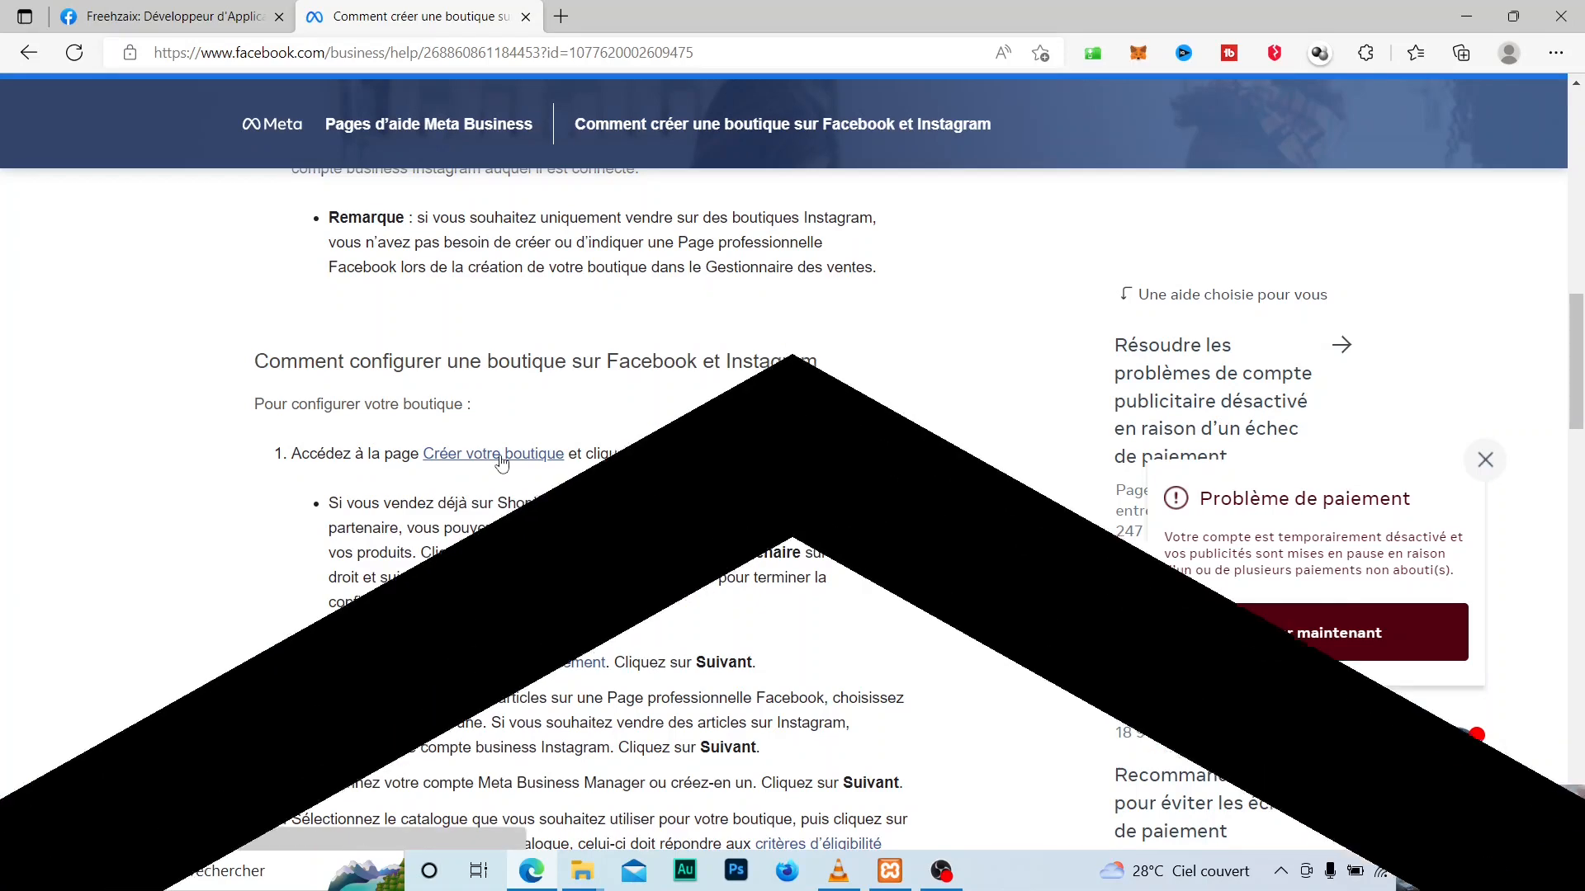
click(501, 462)
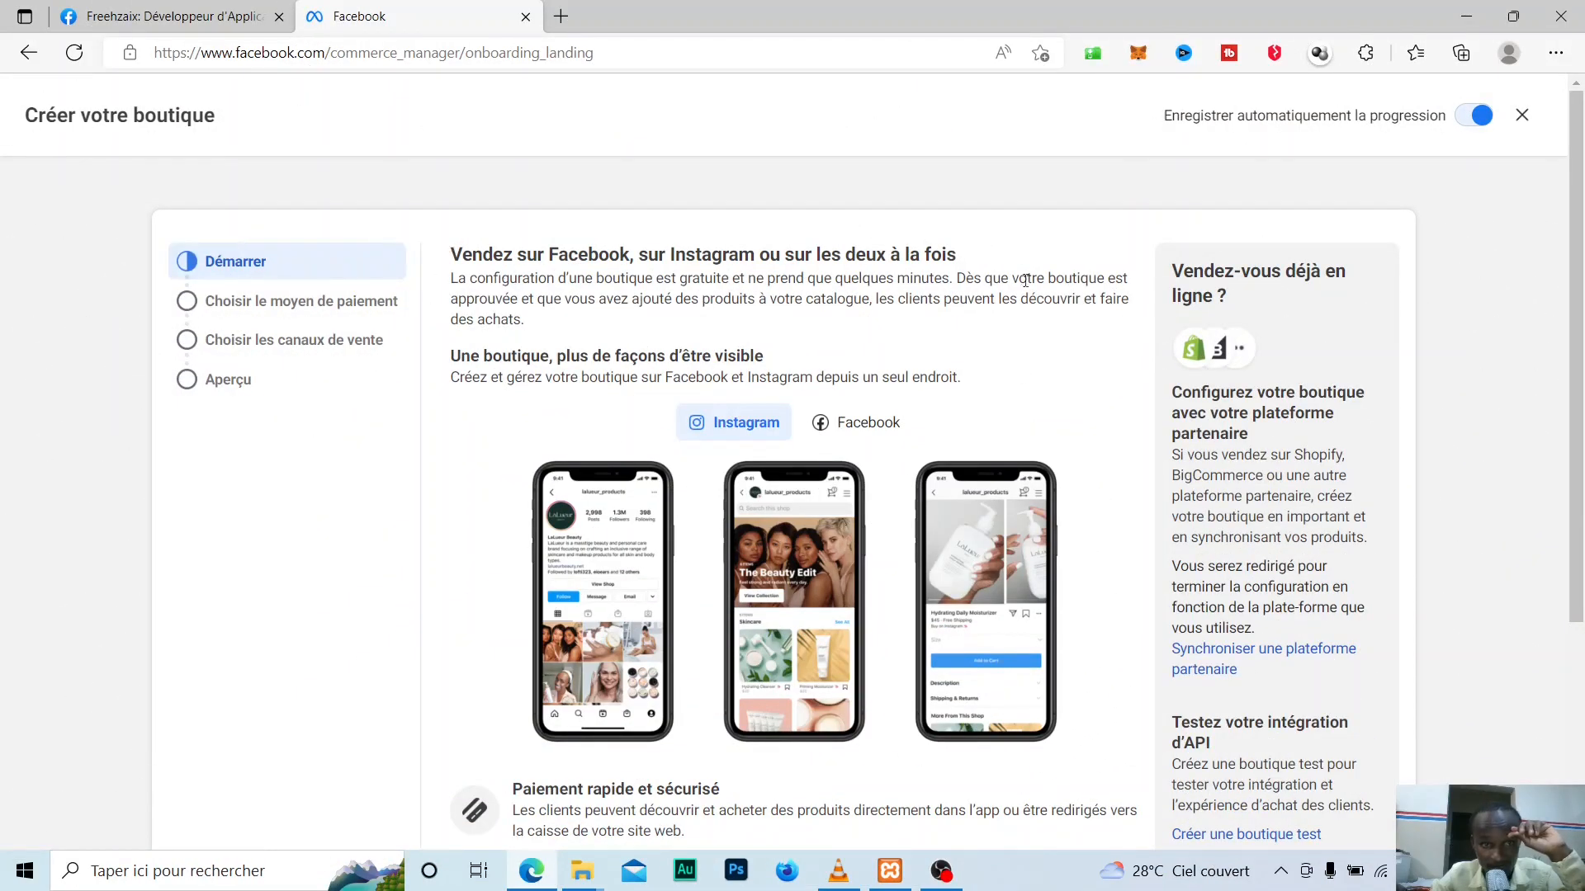
- Compare the Facebook and Instagram shop previews and continue to the choice of payment method
click(854, 422)
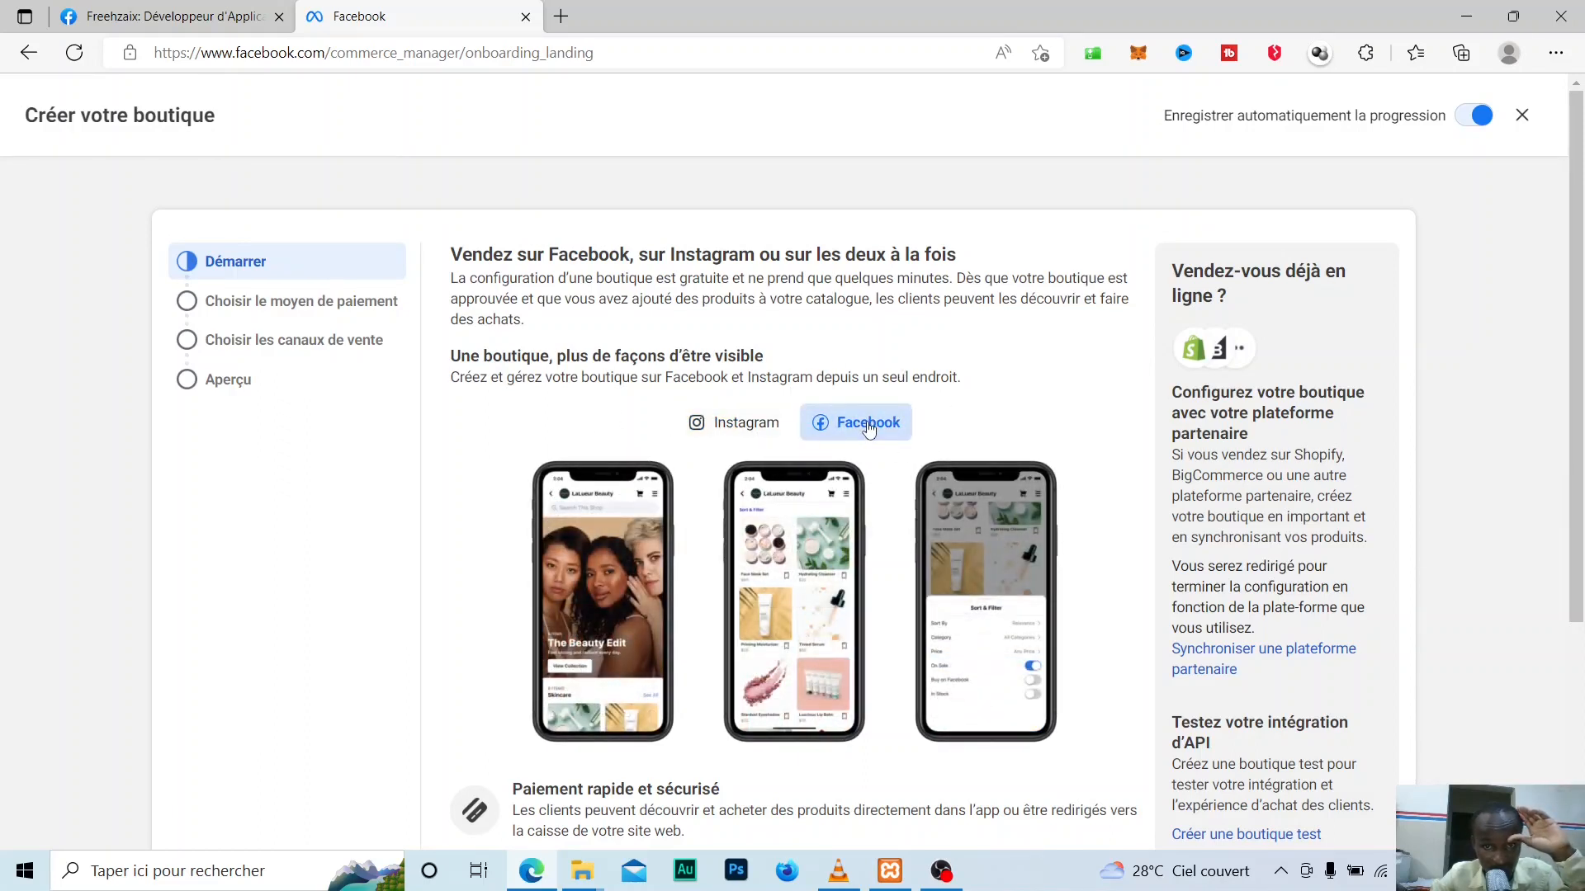
click(737, 425)
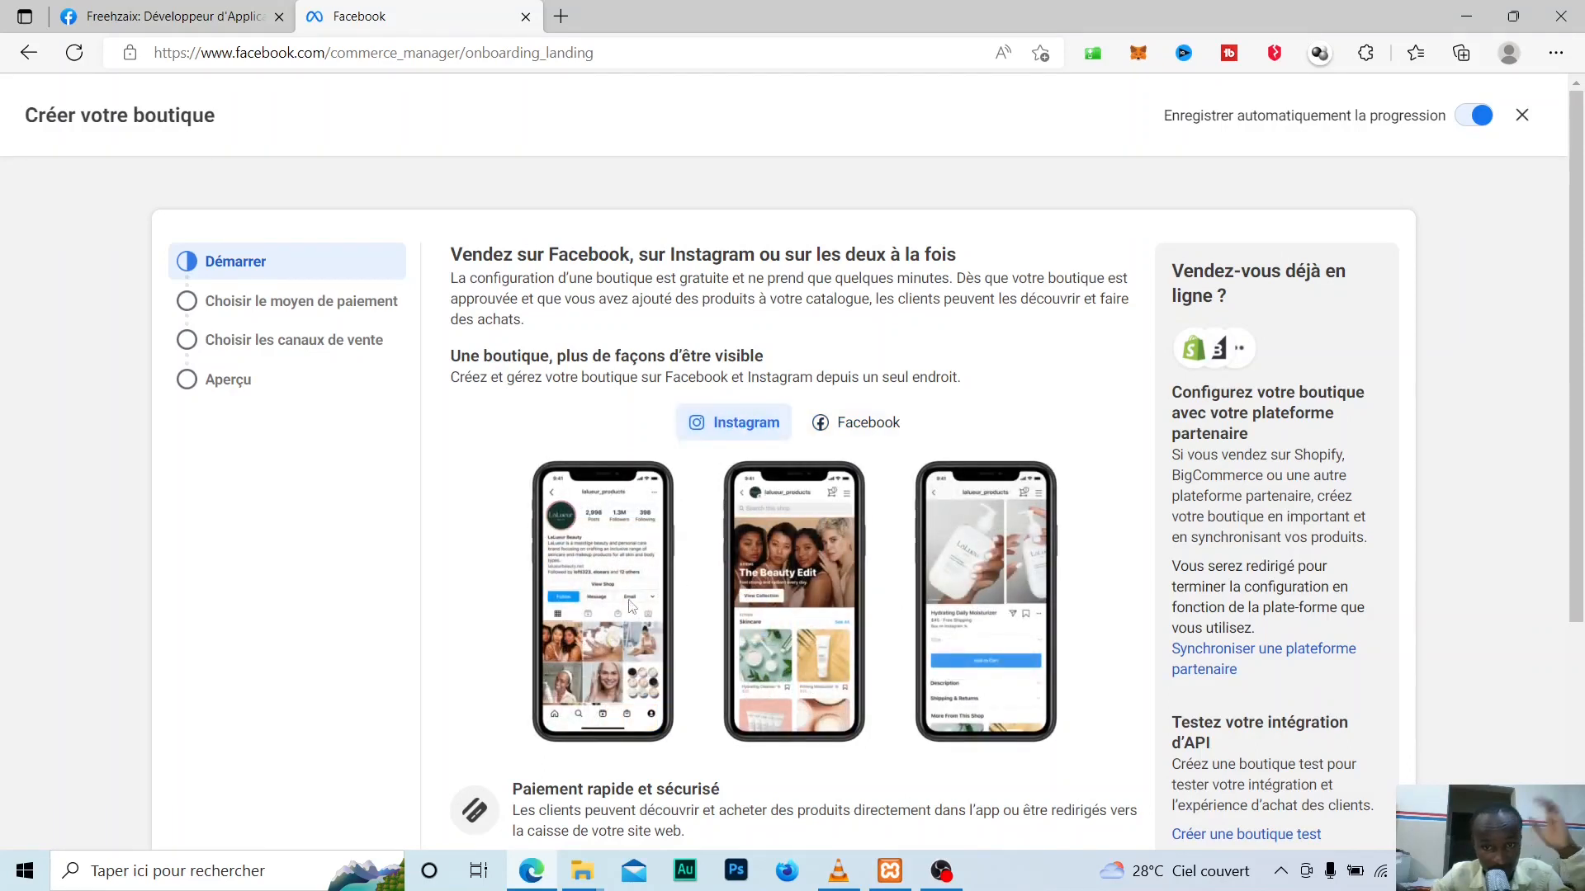
click(856, 423)
scroll(910, 553, down, 3)
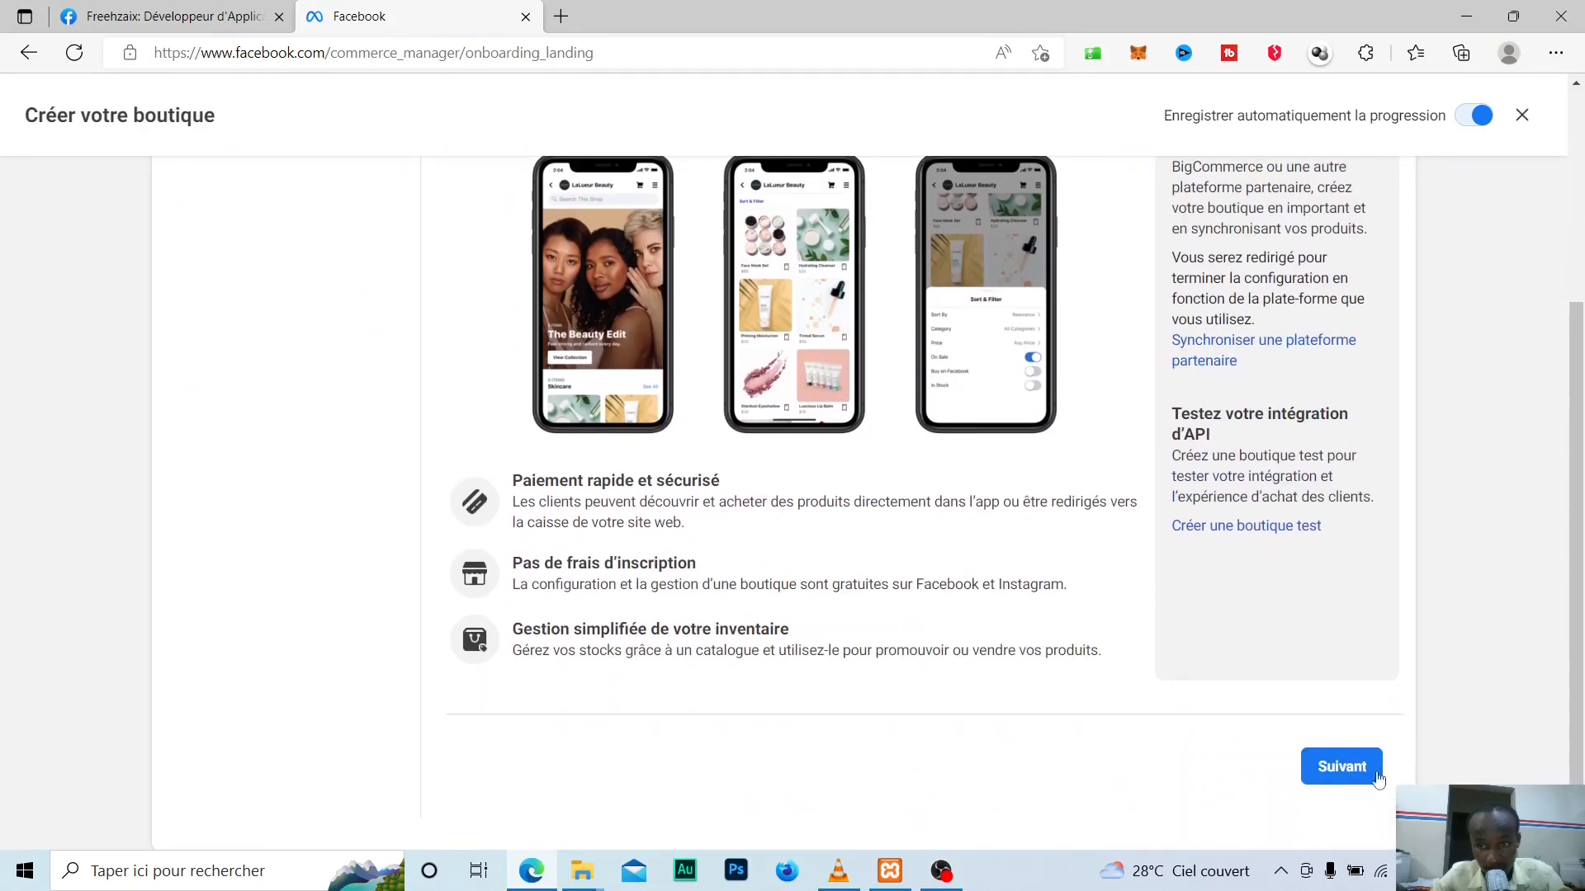
click(1377, 778)
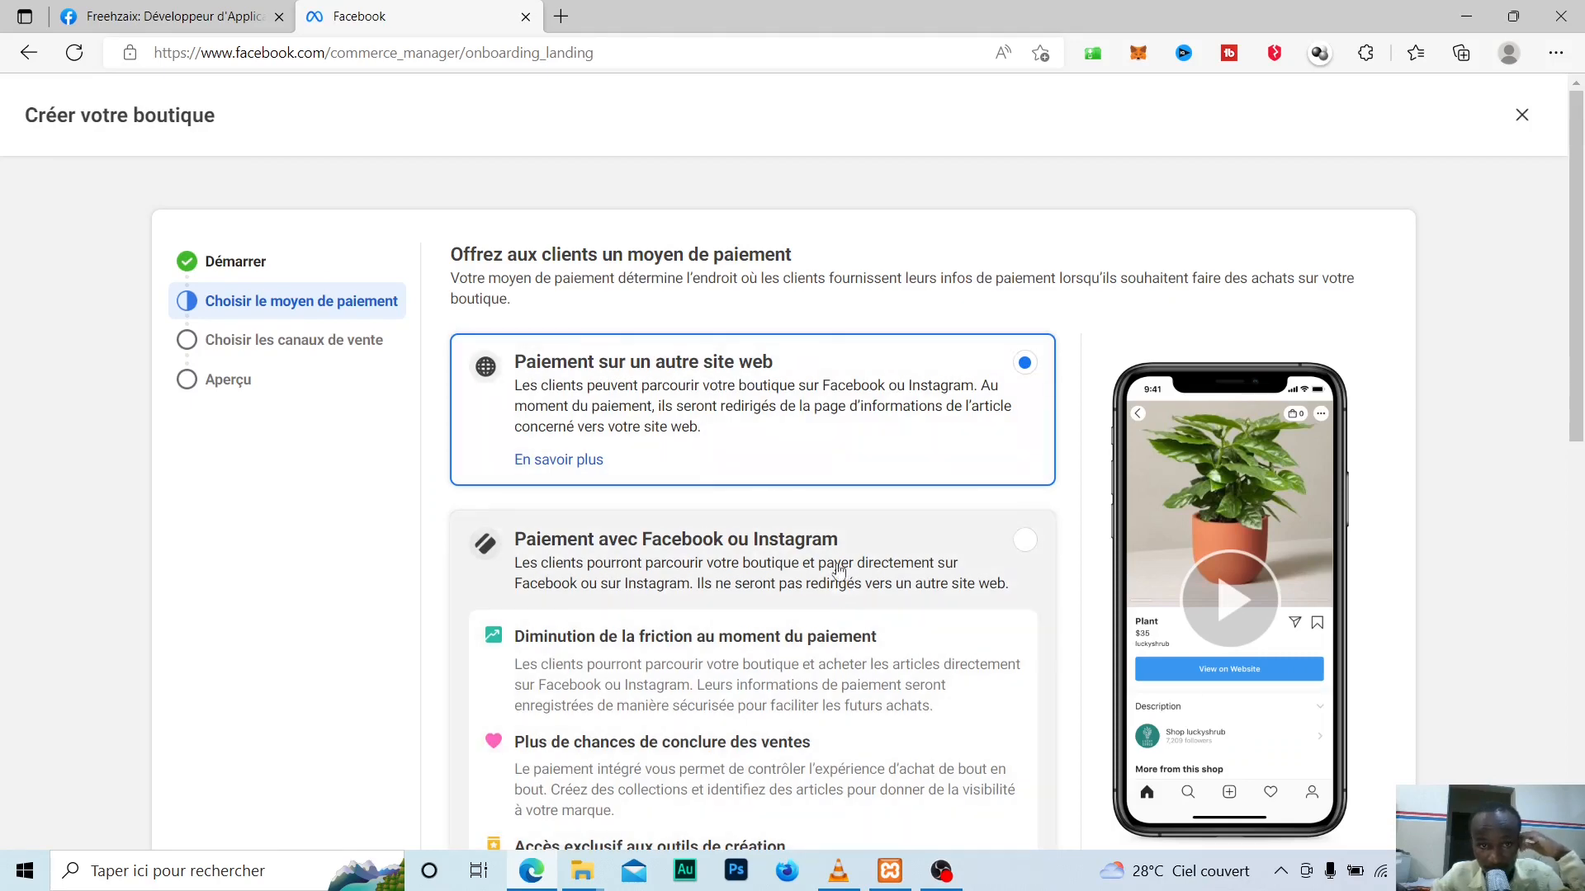
- Choose "Paiement par la messagerie" as the shop's payment method and continue to the sales channels
scroll(776, 506, down, 2)
scroll(842, 584, up, 2)
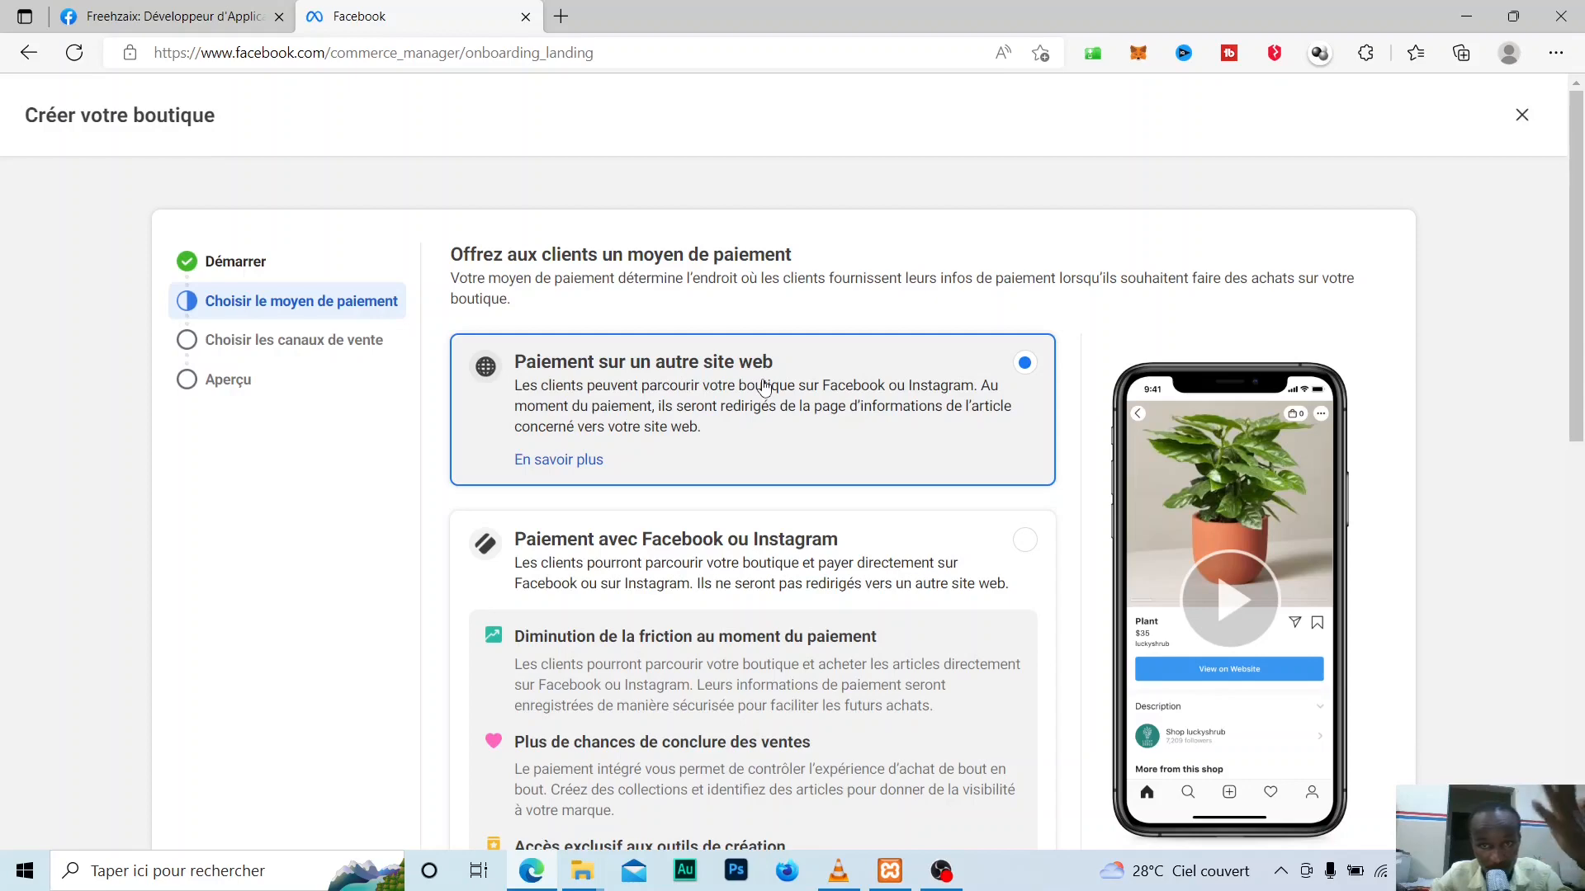
scroll(766, 387, down, 3)
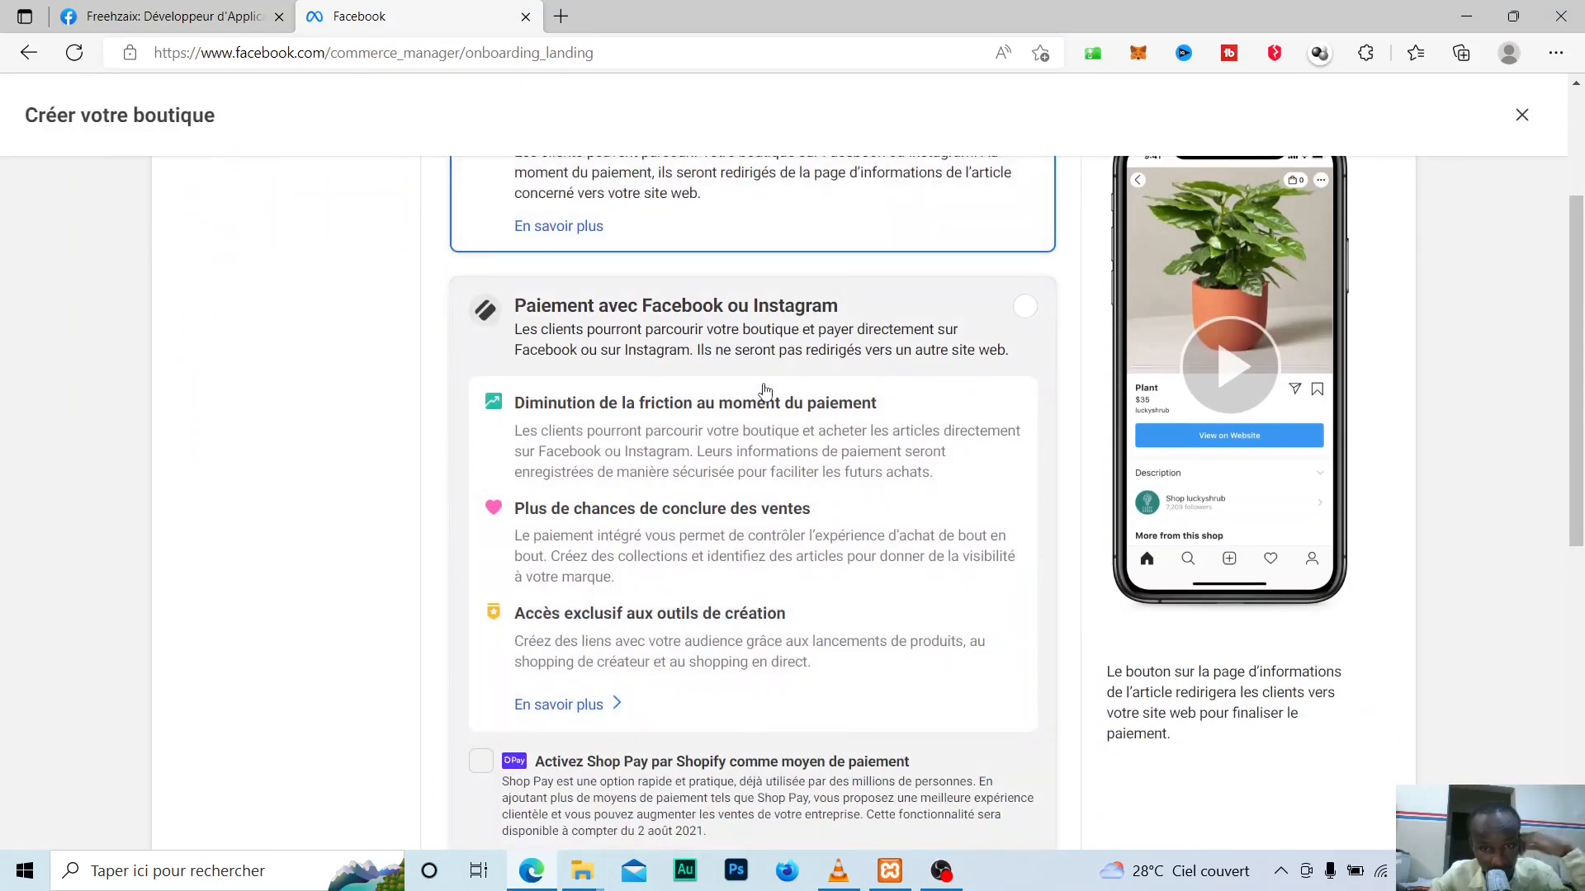
scroll(764, 390, down, 7)
scroll(766, 397, down, 1)
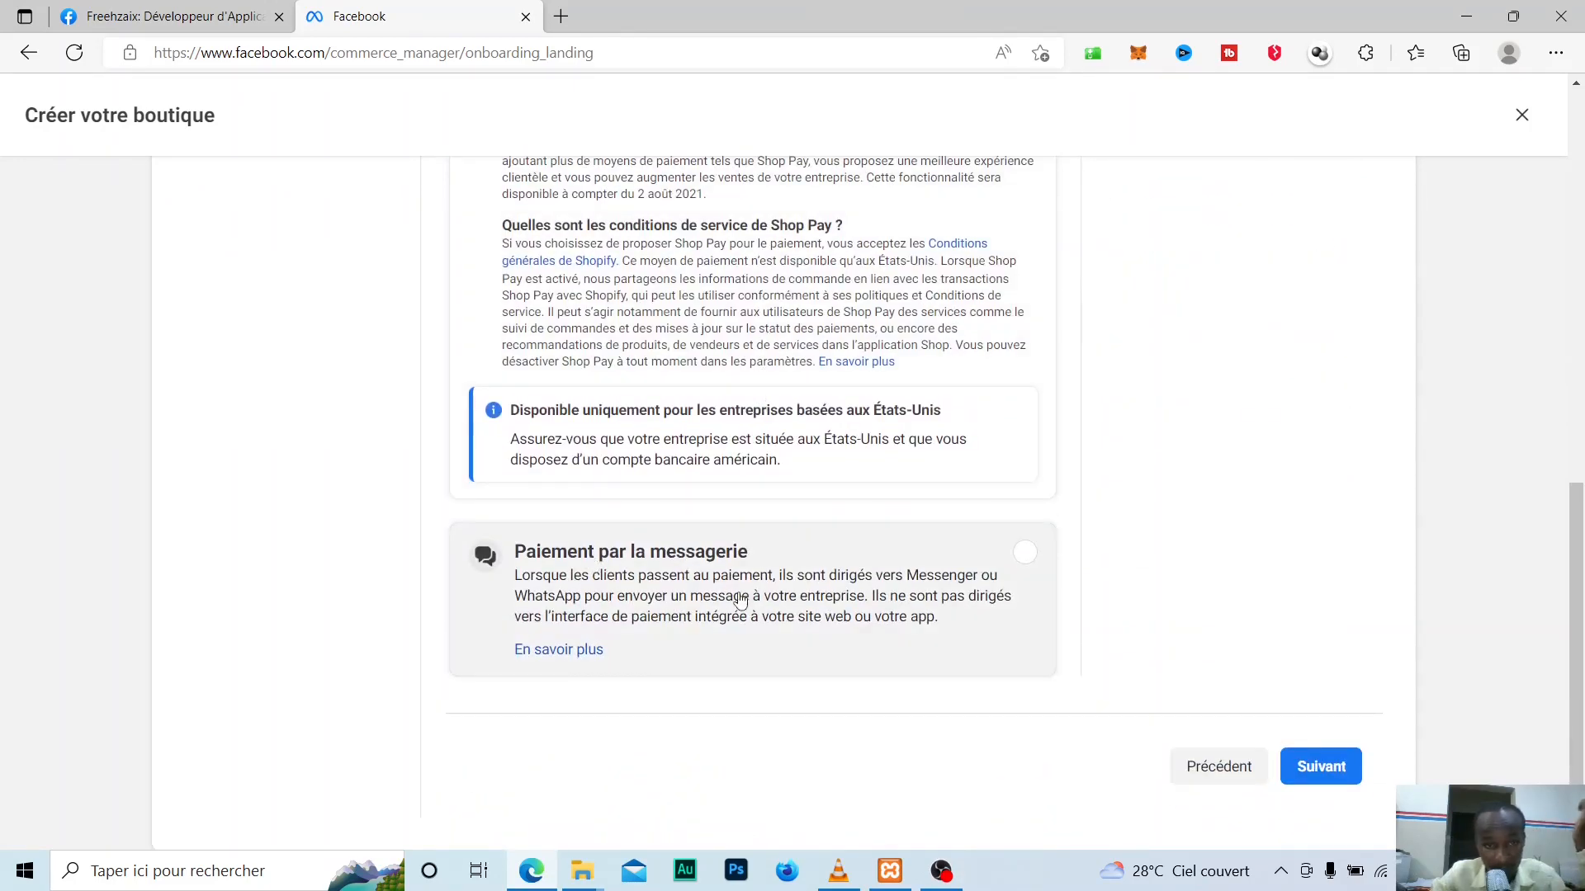
click(714, 588)
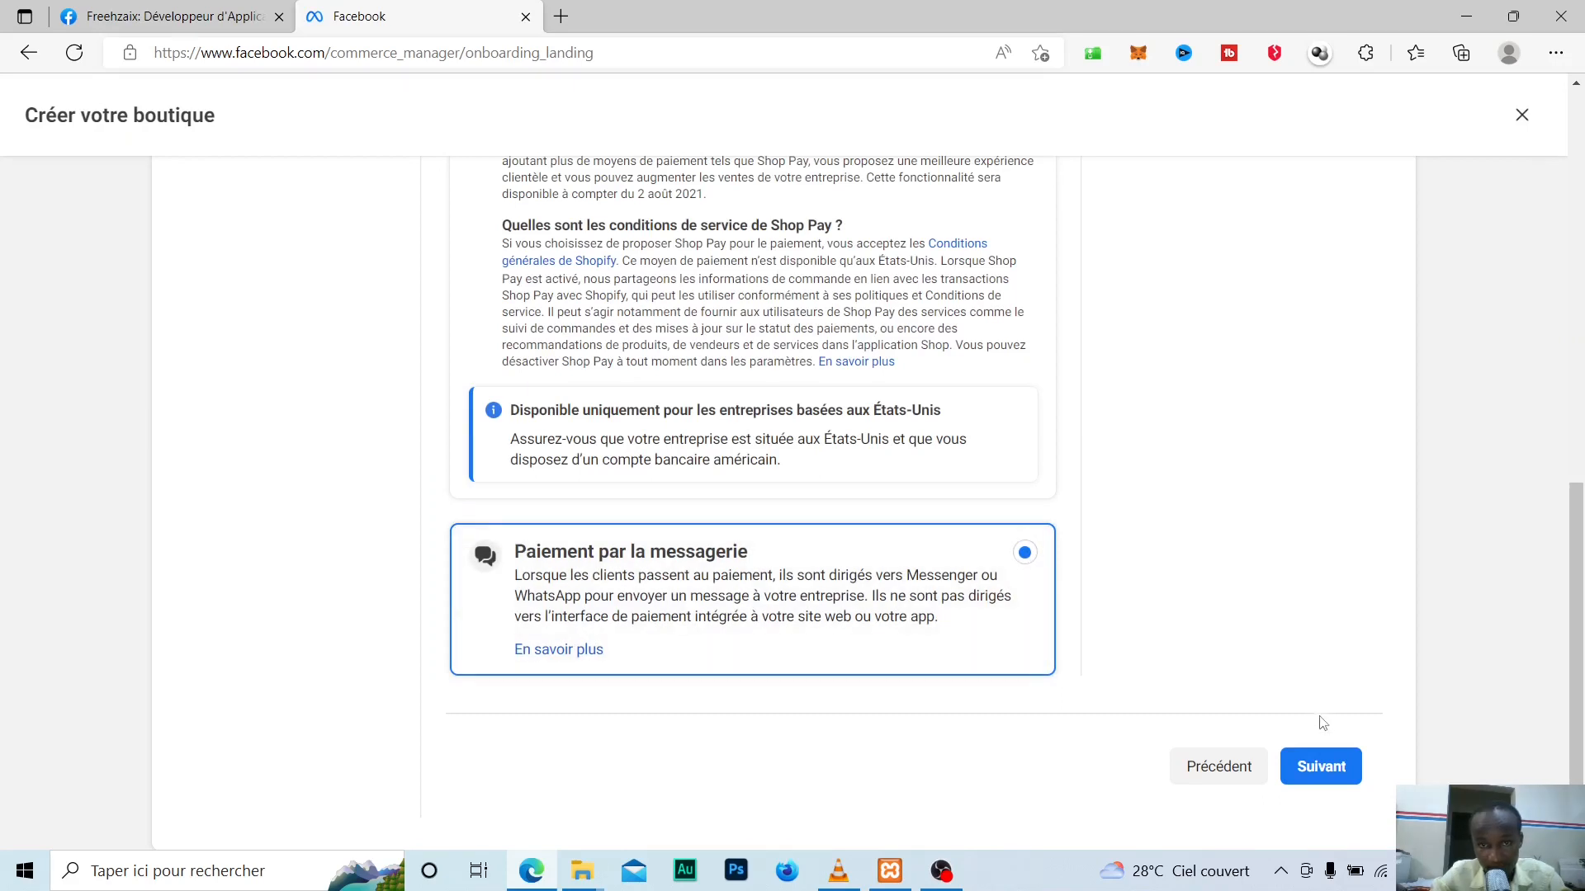
click(1337, 771)
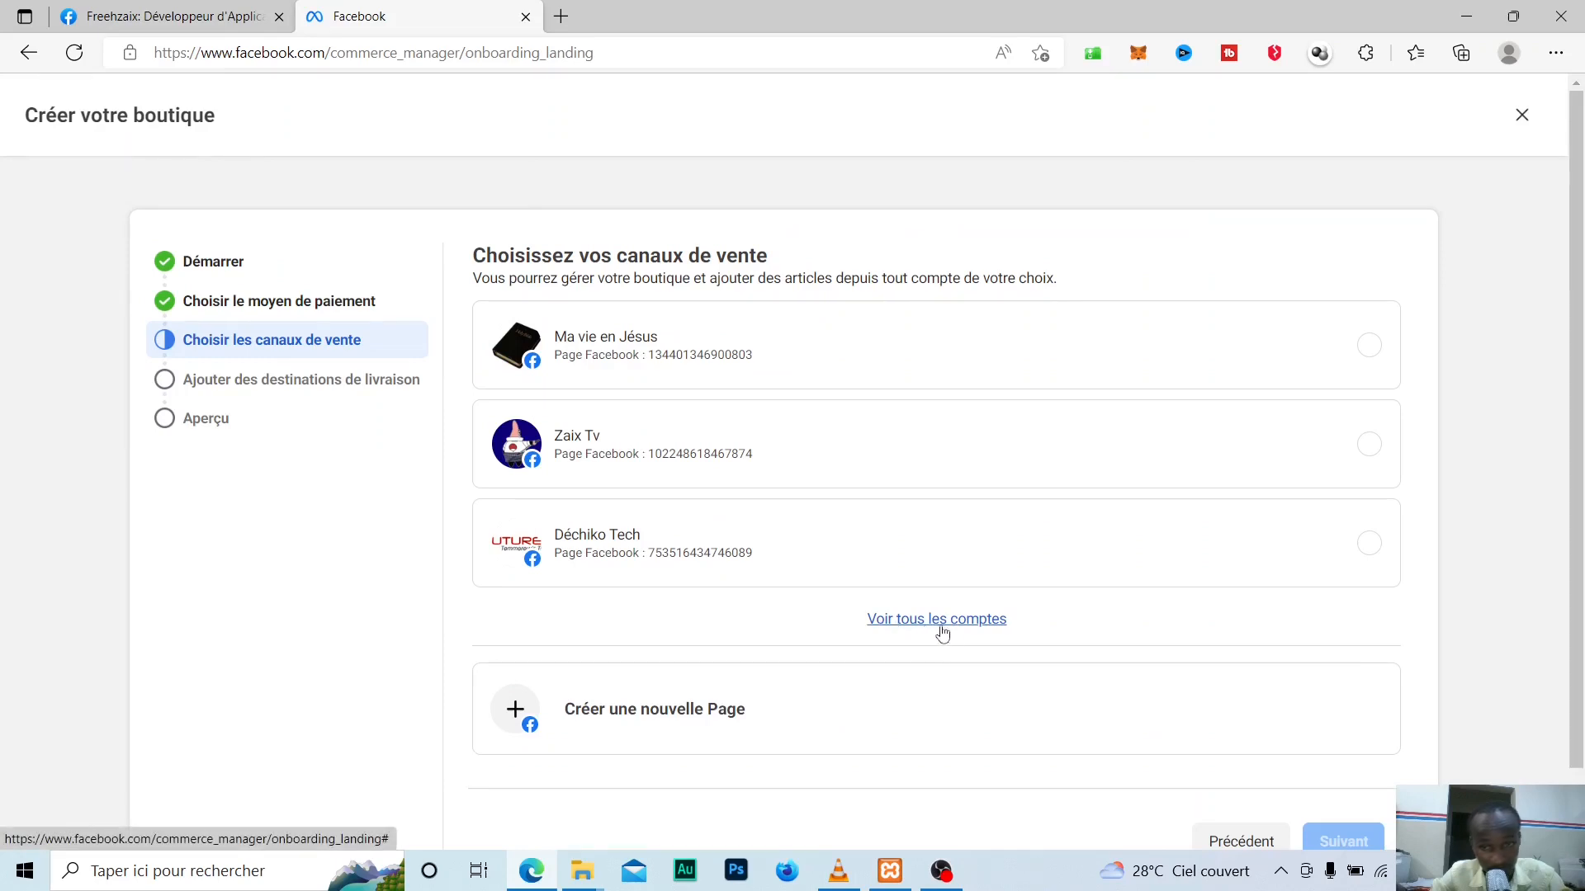
scroll(949, 632, down, 1)
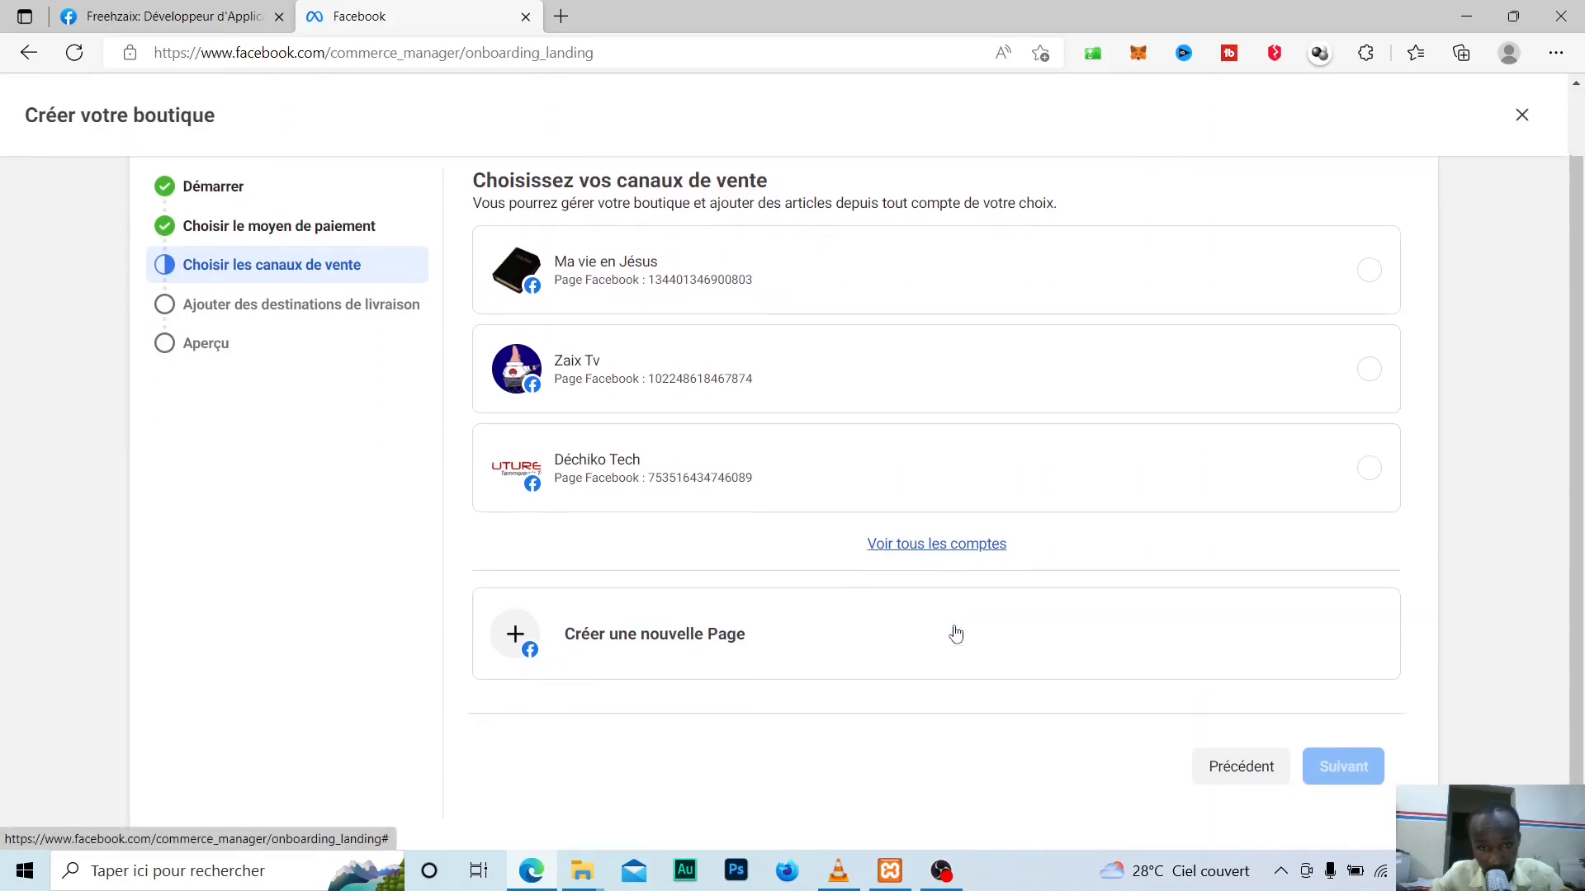
click(645, 643)
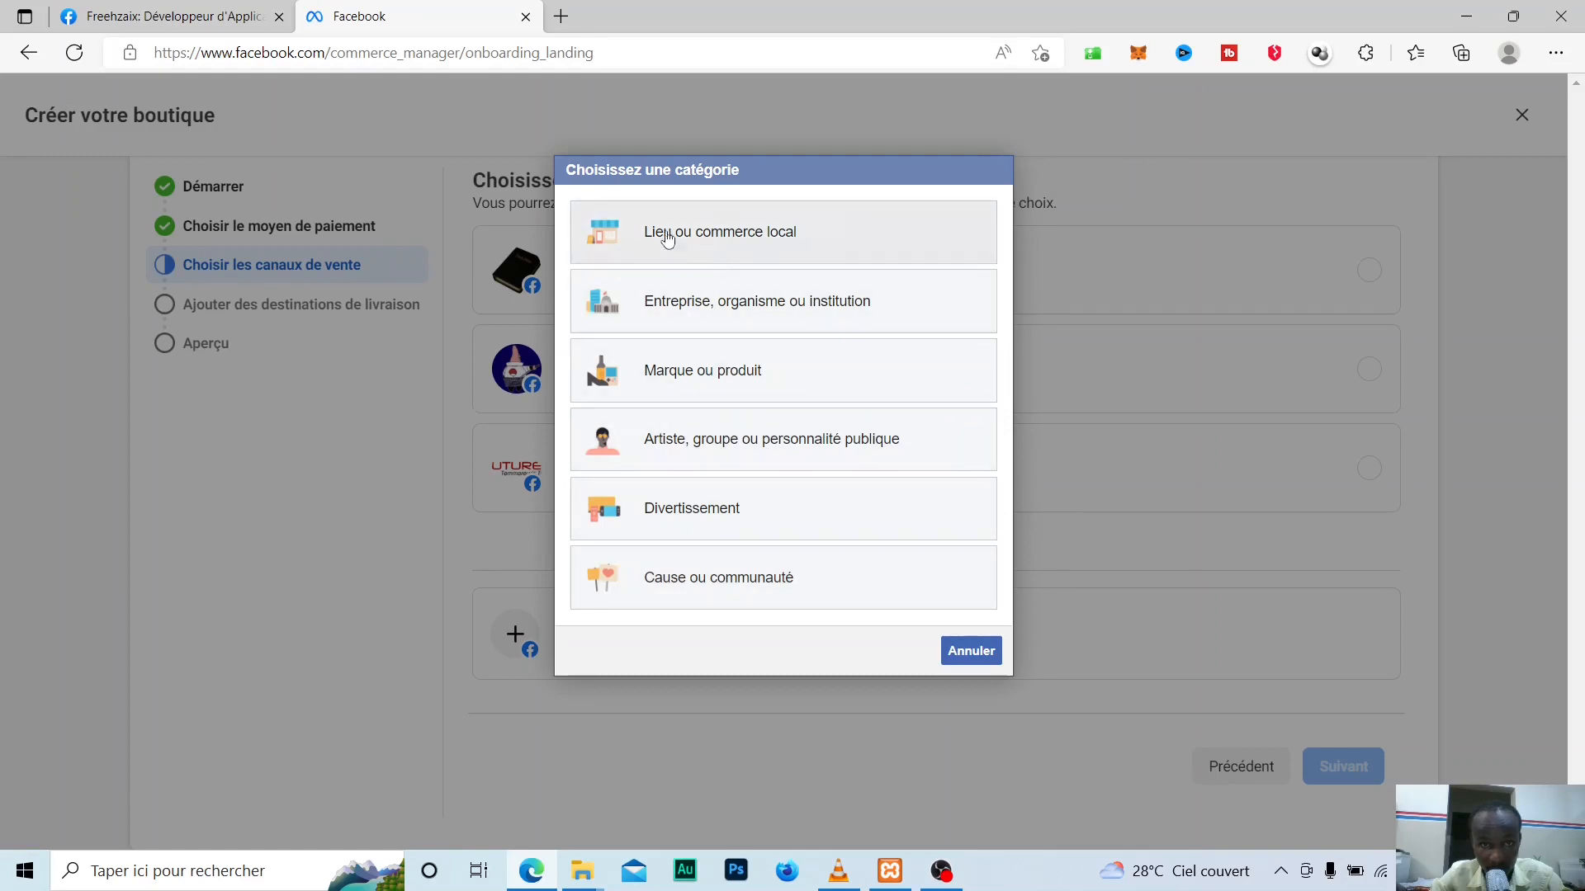
click(995, 654)
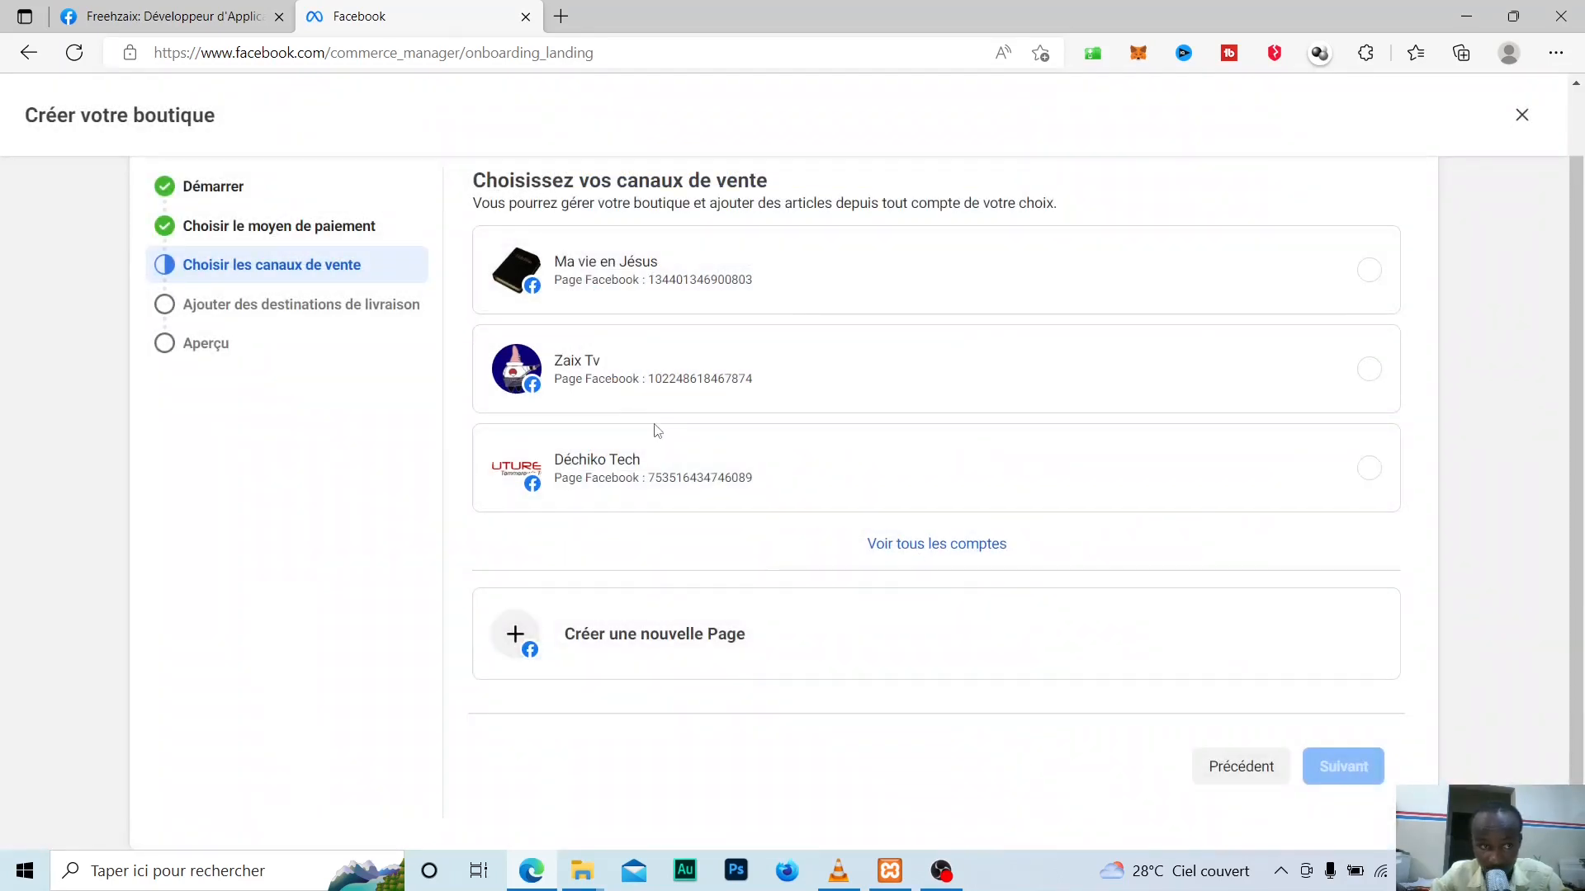
- Show all accounts, choose the "Le Développeur Wordpress" page as the sales channel and continue
click(938, 544)
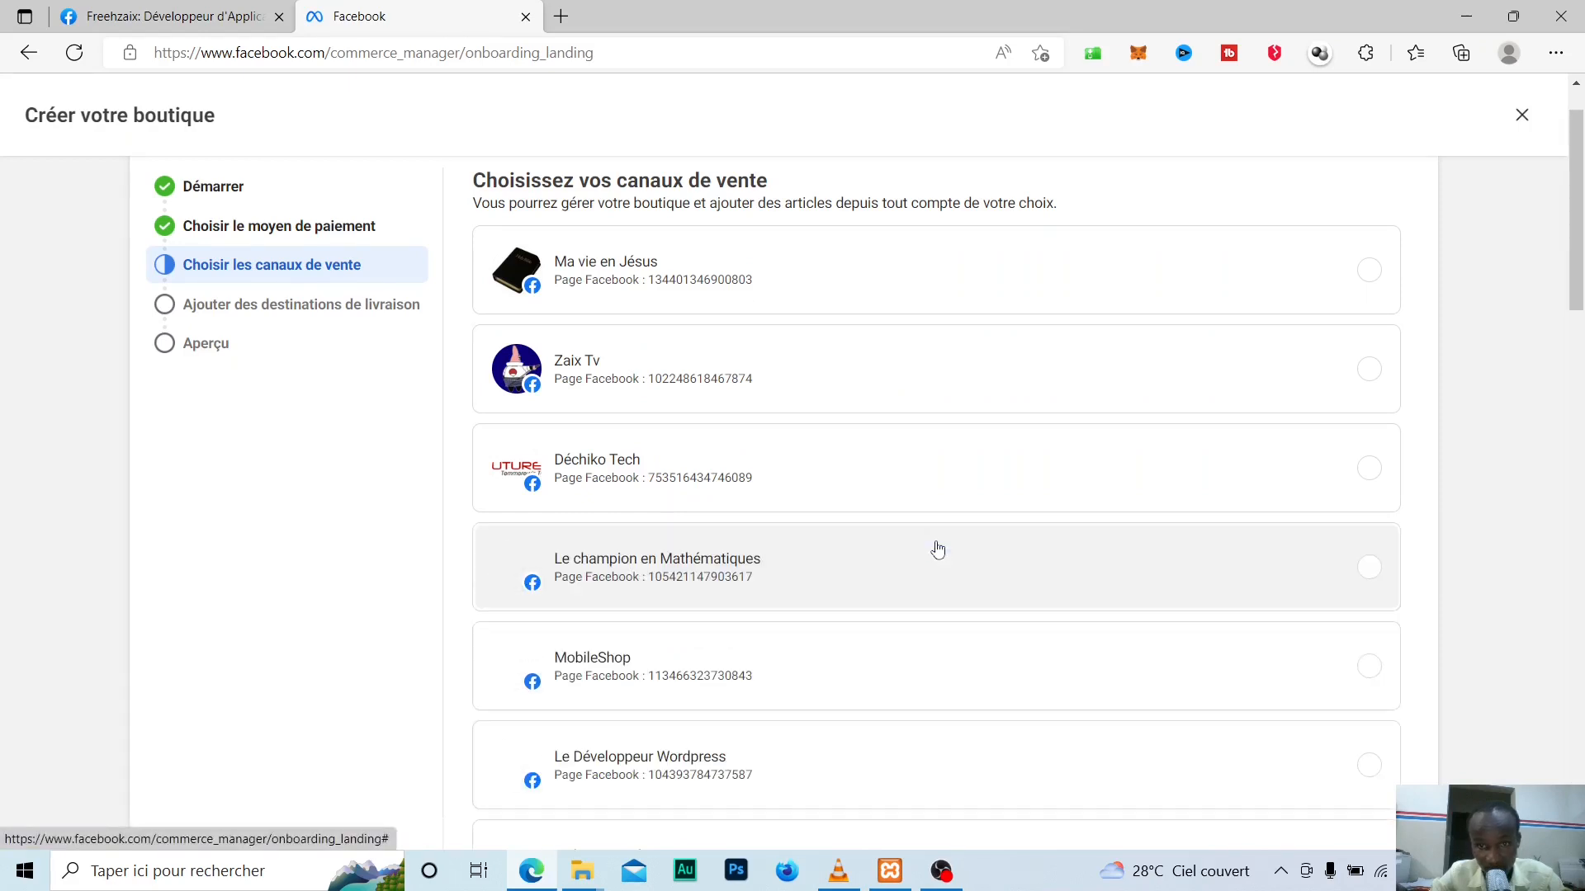
scroll(820, 660, down, 3)
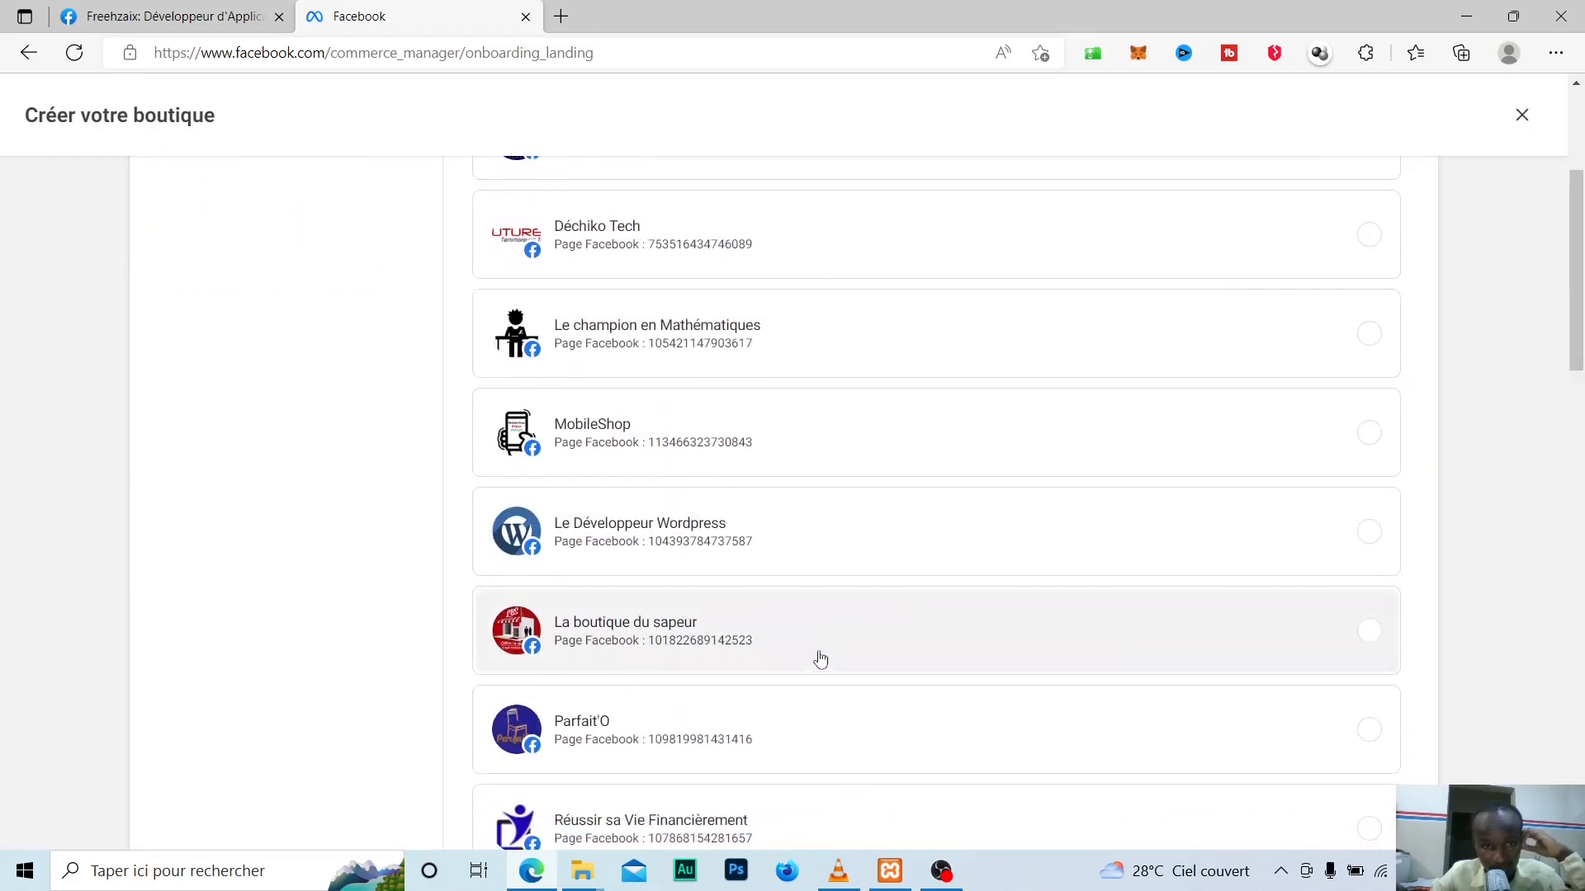
scroll(742, 424, down, 2)
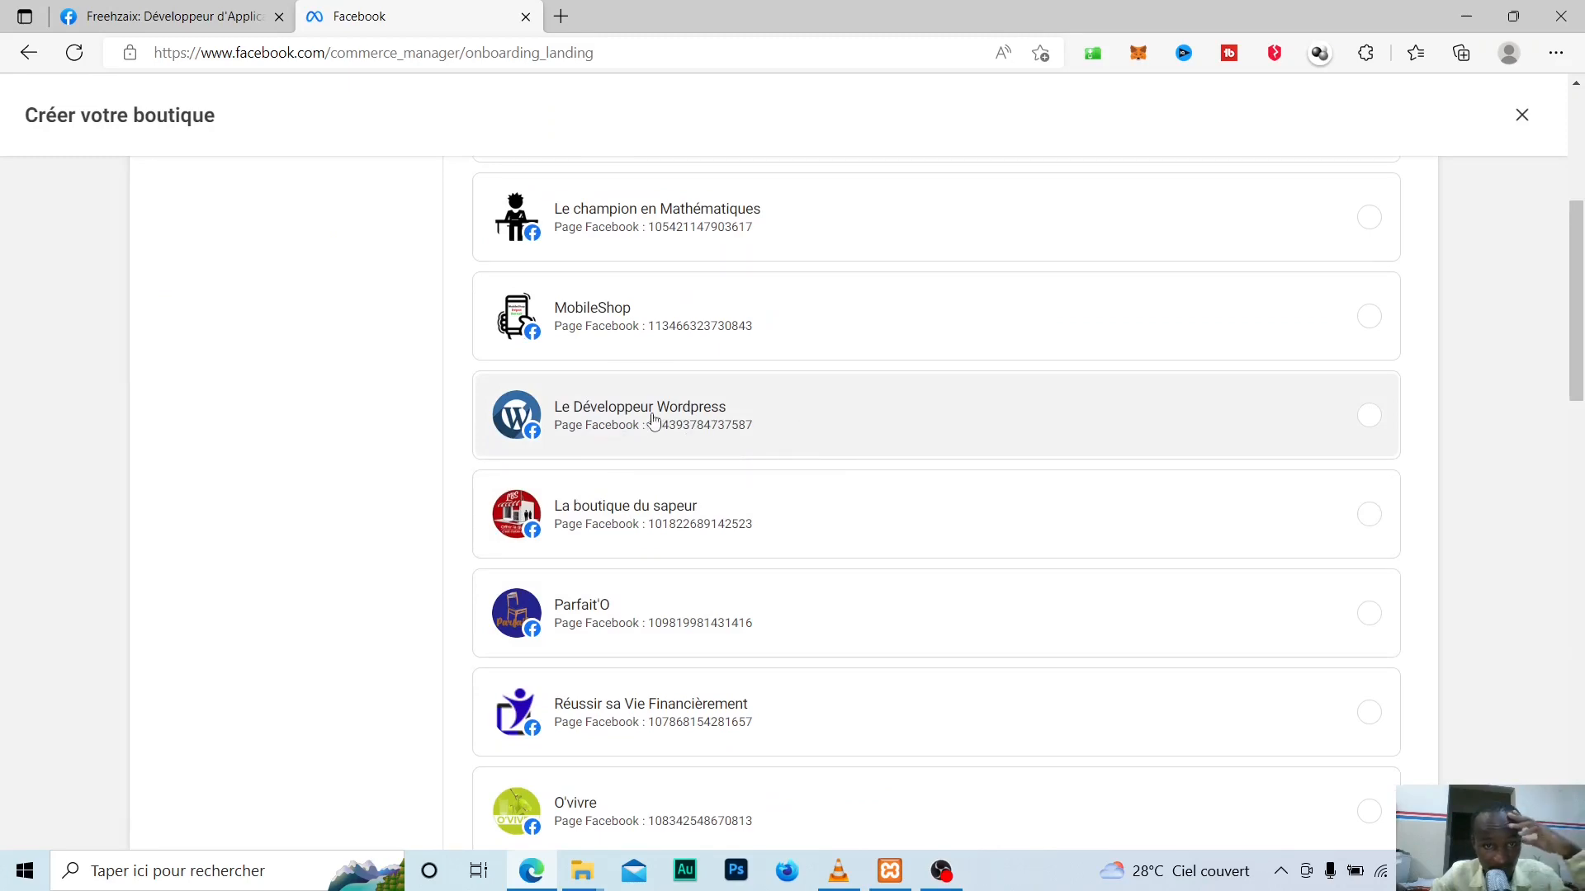
scroll(1308, 577, down, 10)
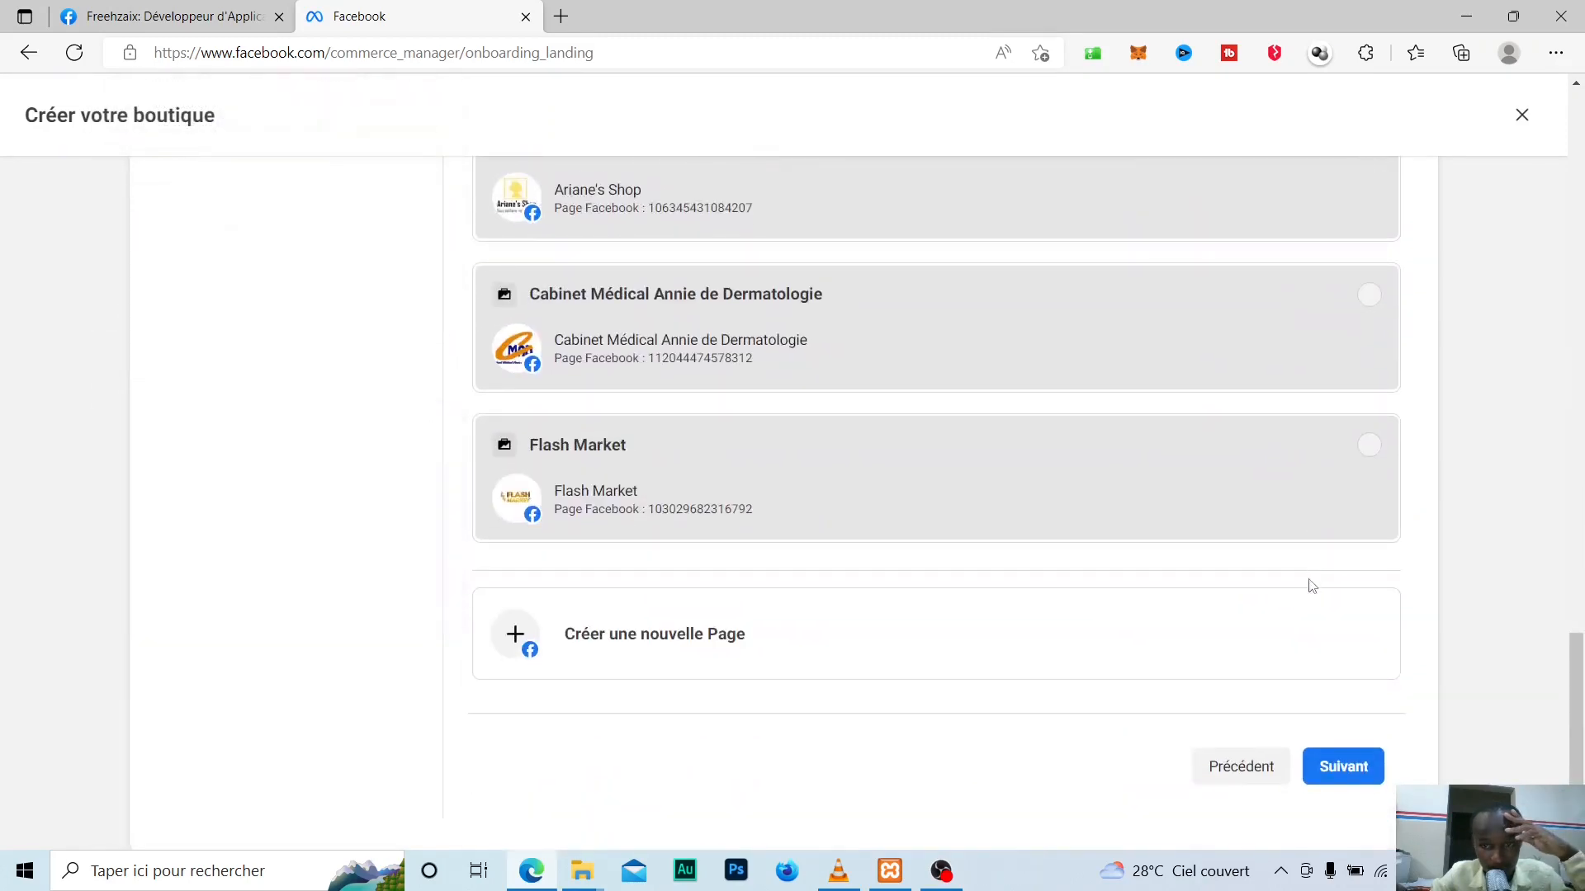
click(1343, 766)
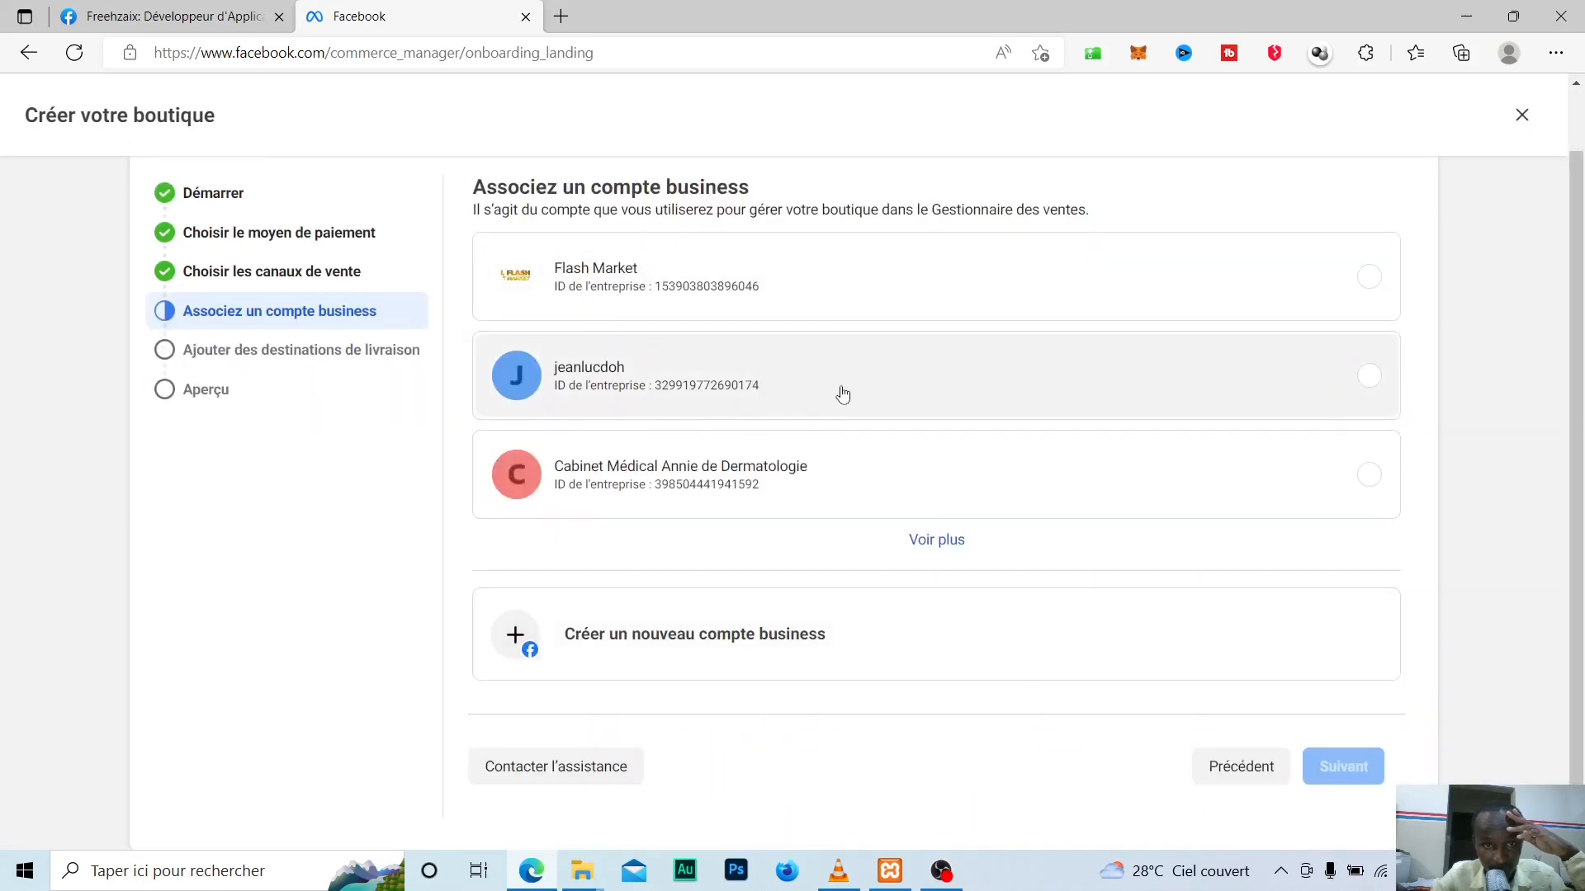
- Associate the second listed business account with the shop and create a new catalogue under the suggested name for its products
click(844, 396)
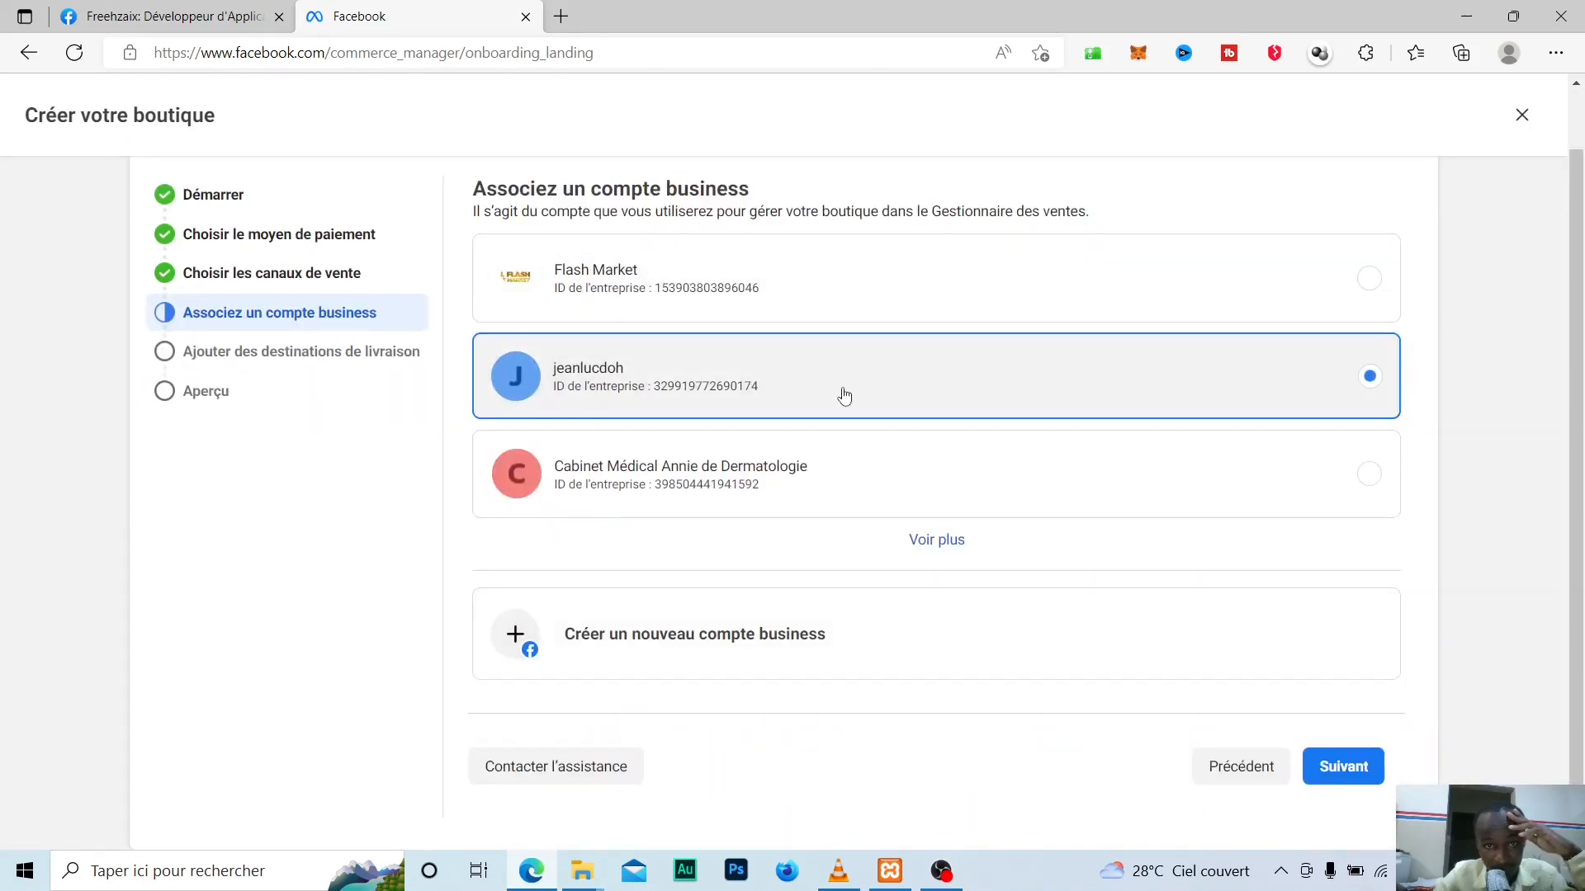
click(1372, 770)
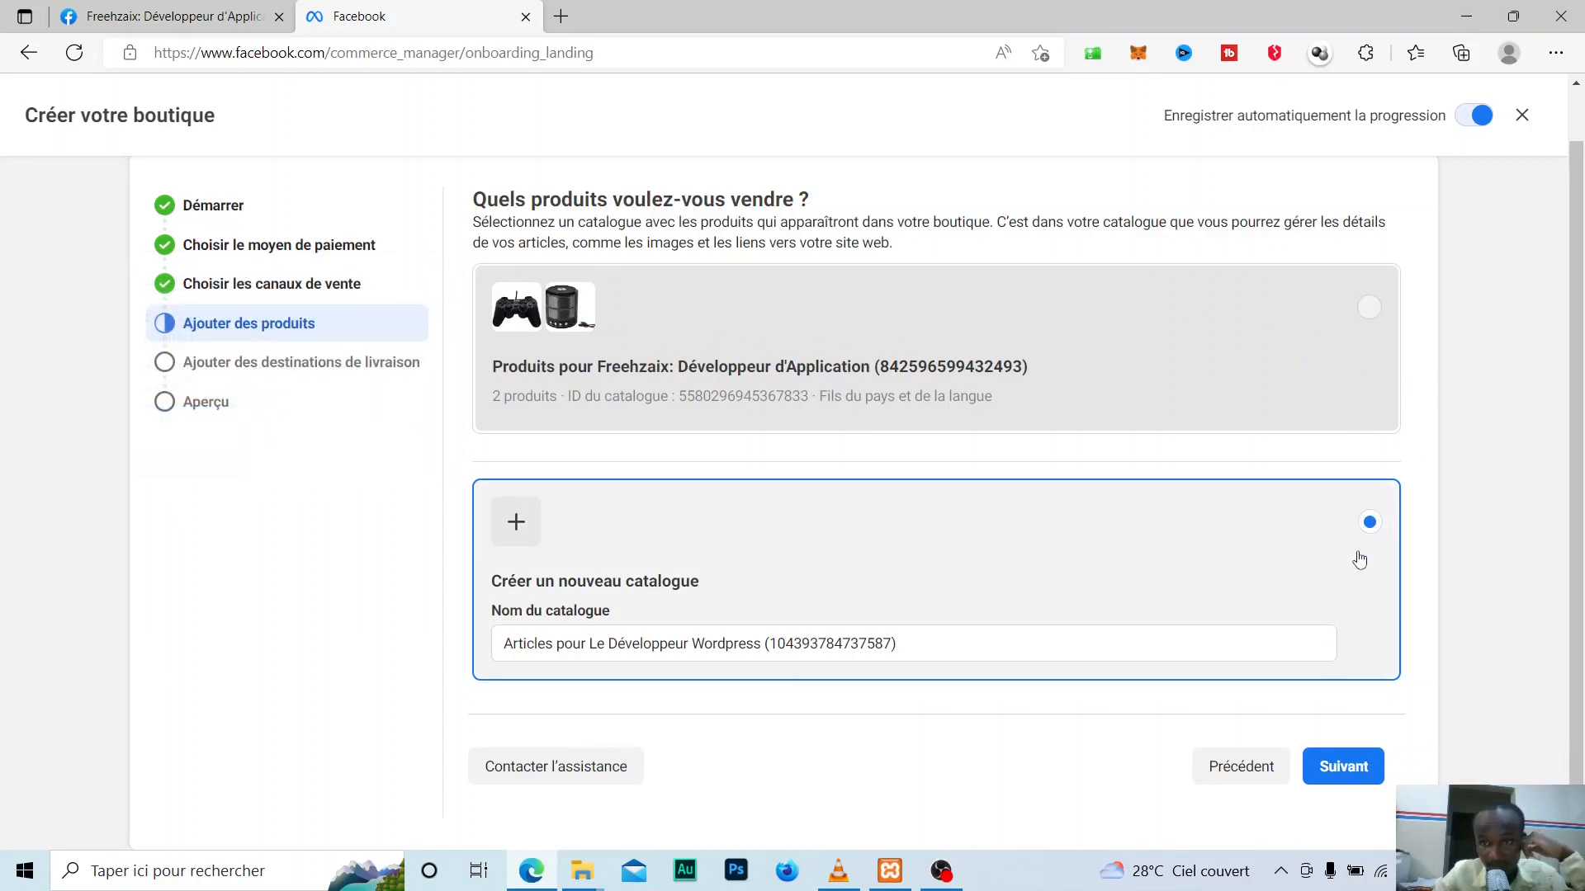
click(1369, 522)
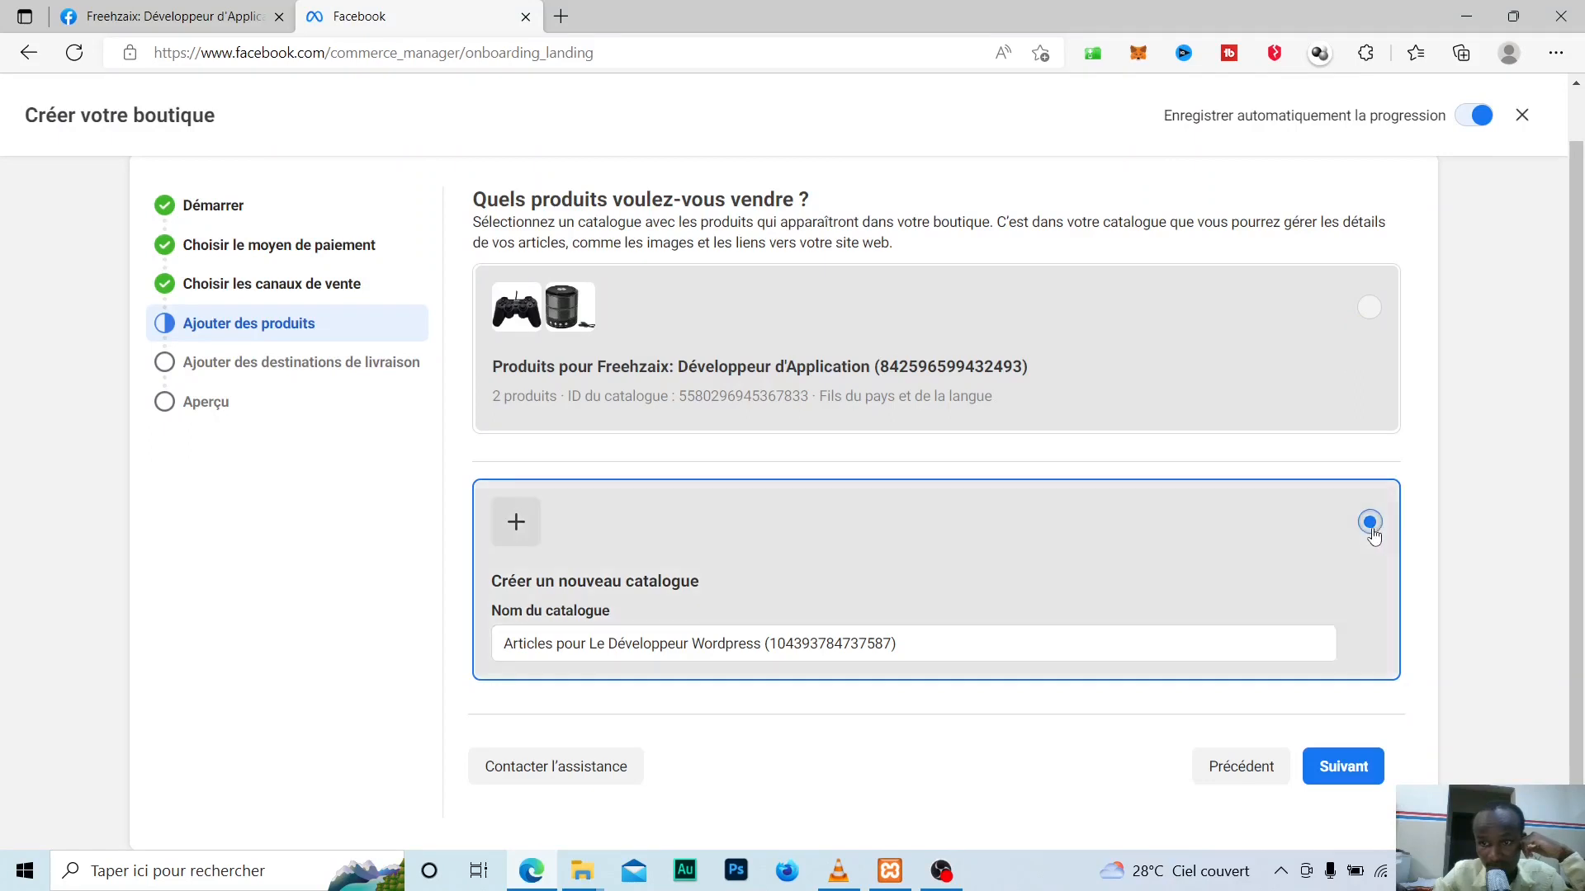
click(1343, 766)
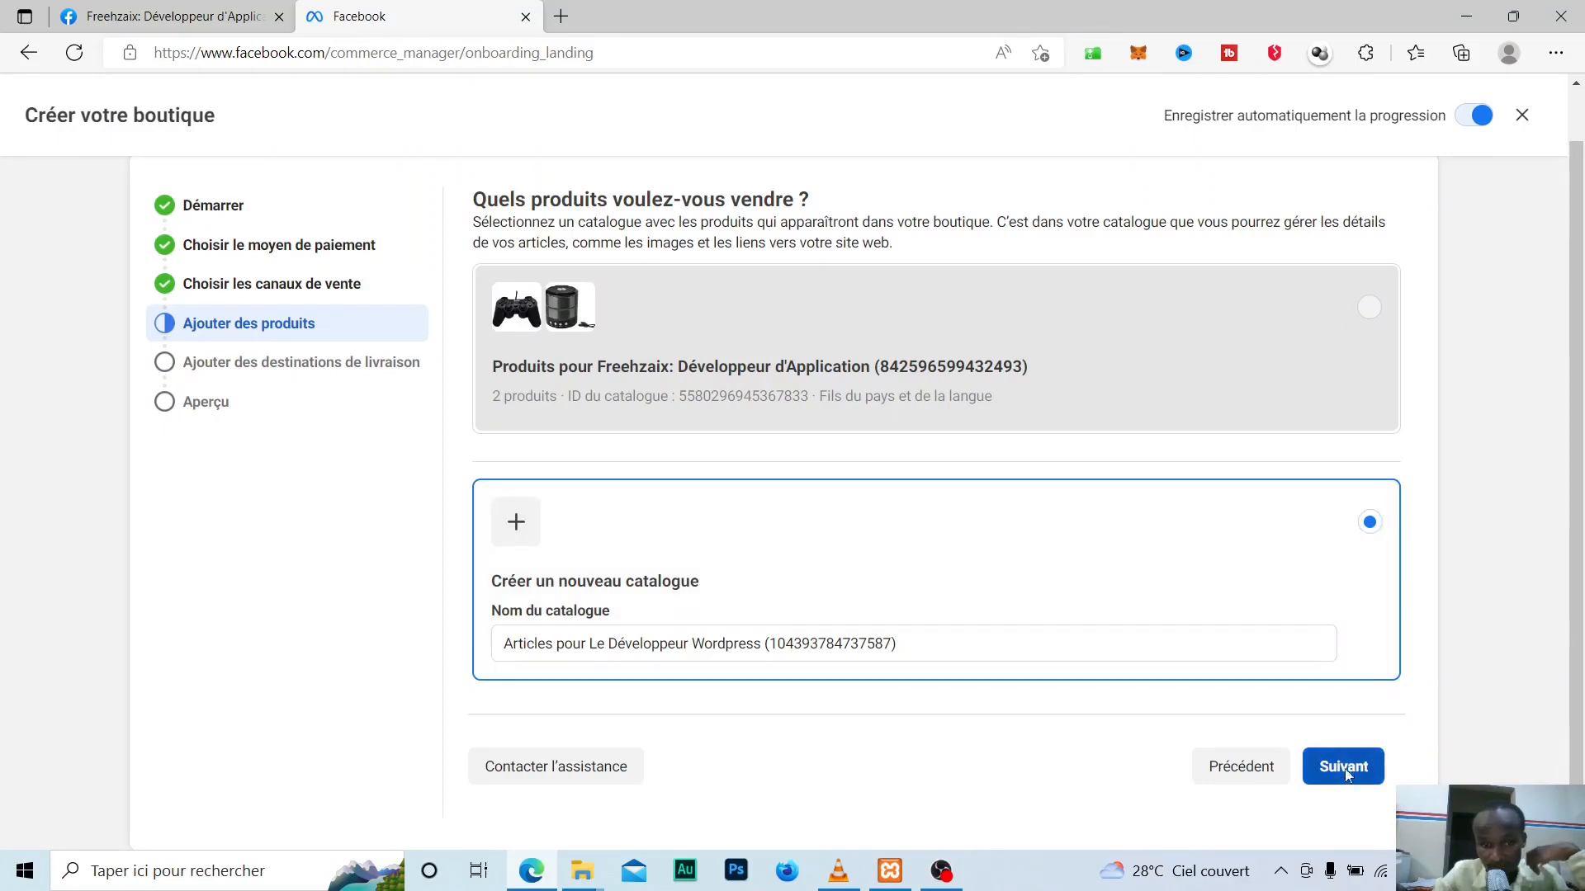
- Add Côte d'Ivoire as the shop's delivery destination and continue to the overview
click(708, 356)
text(c)
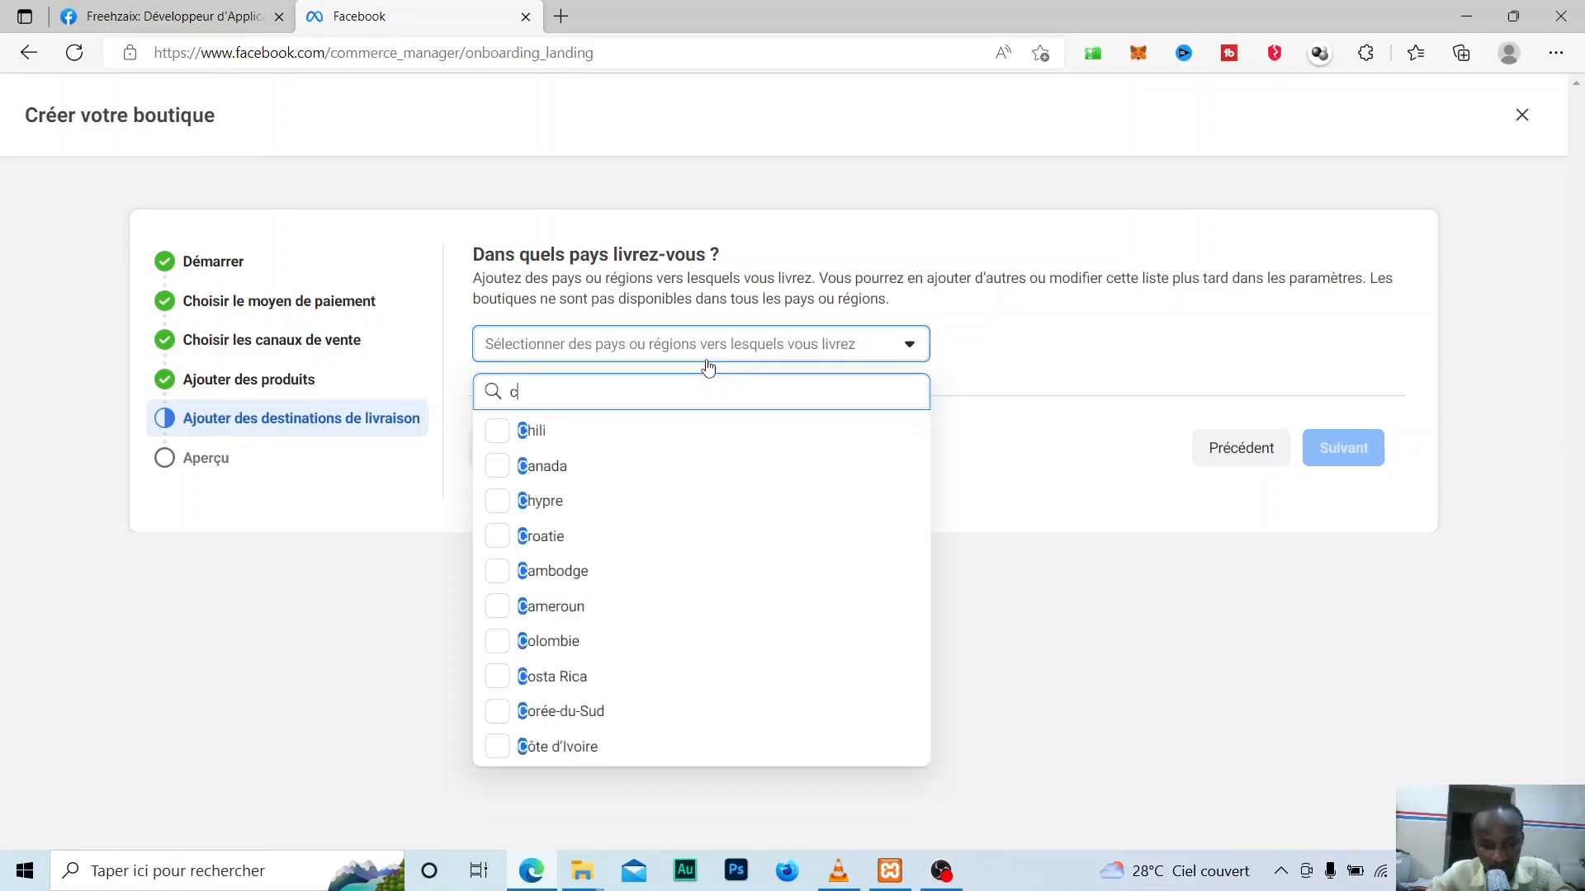
text(ôte)
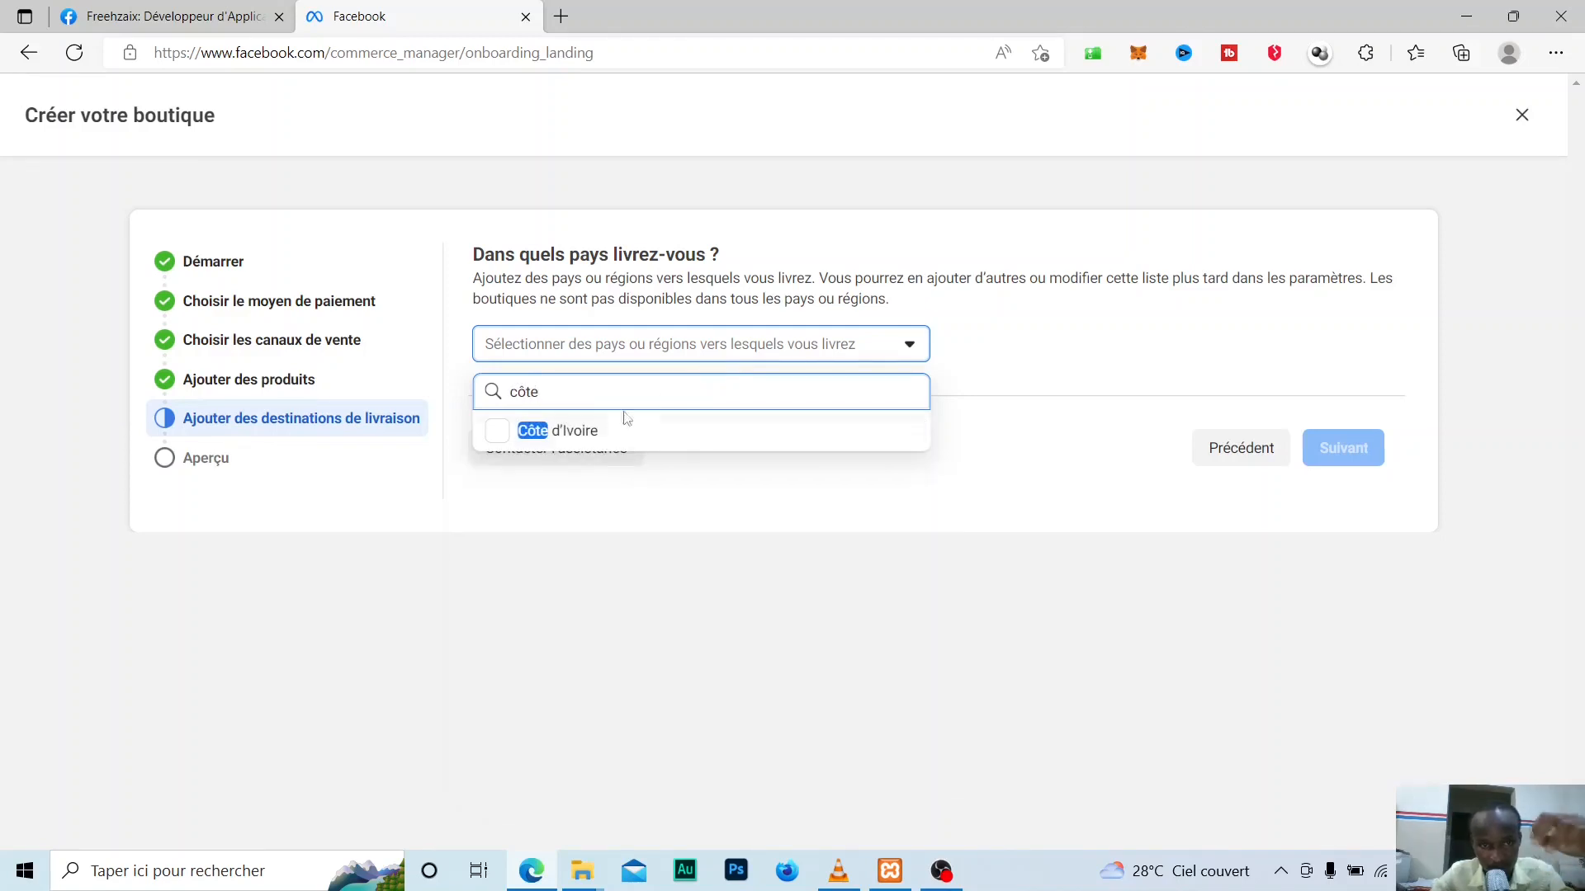
click(581, 435)
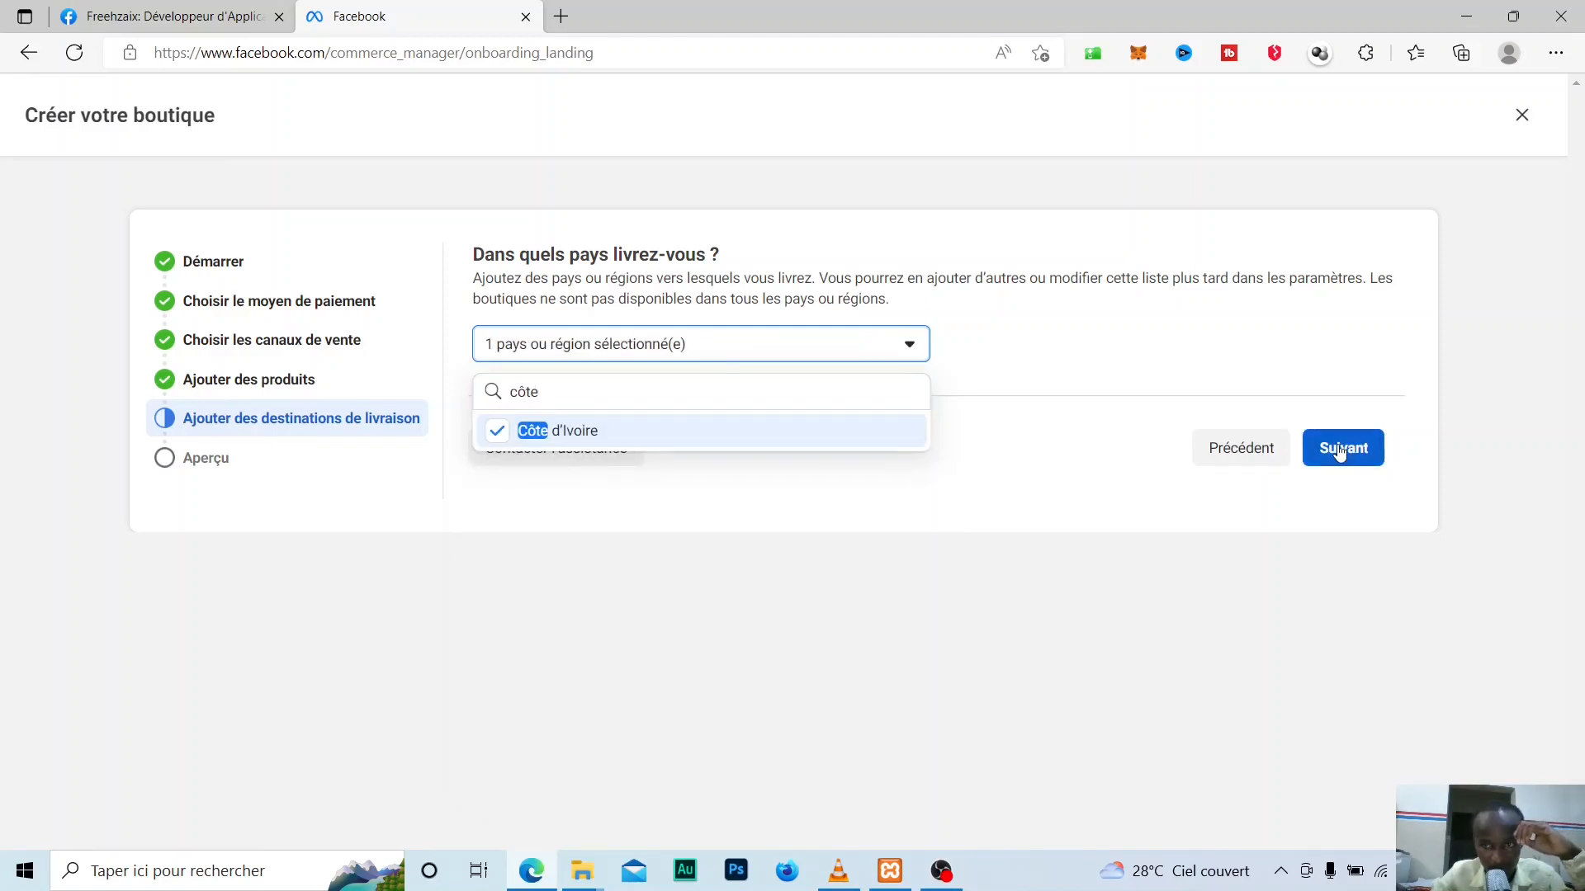
click(1340, 454)
- Accept the commercial rules for sellers and finish the shop configuration
scroll(758, 740, down, 5)
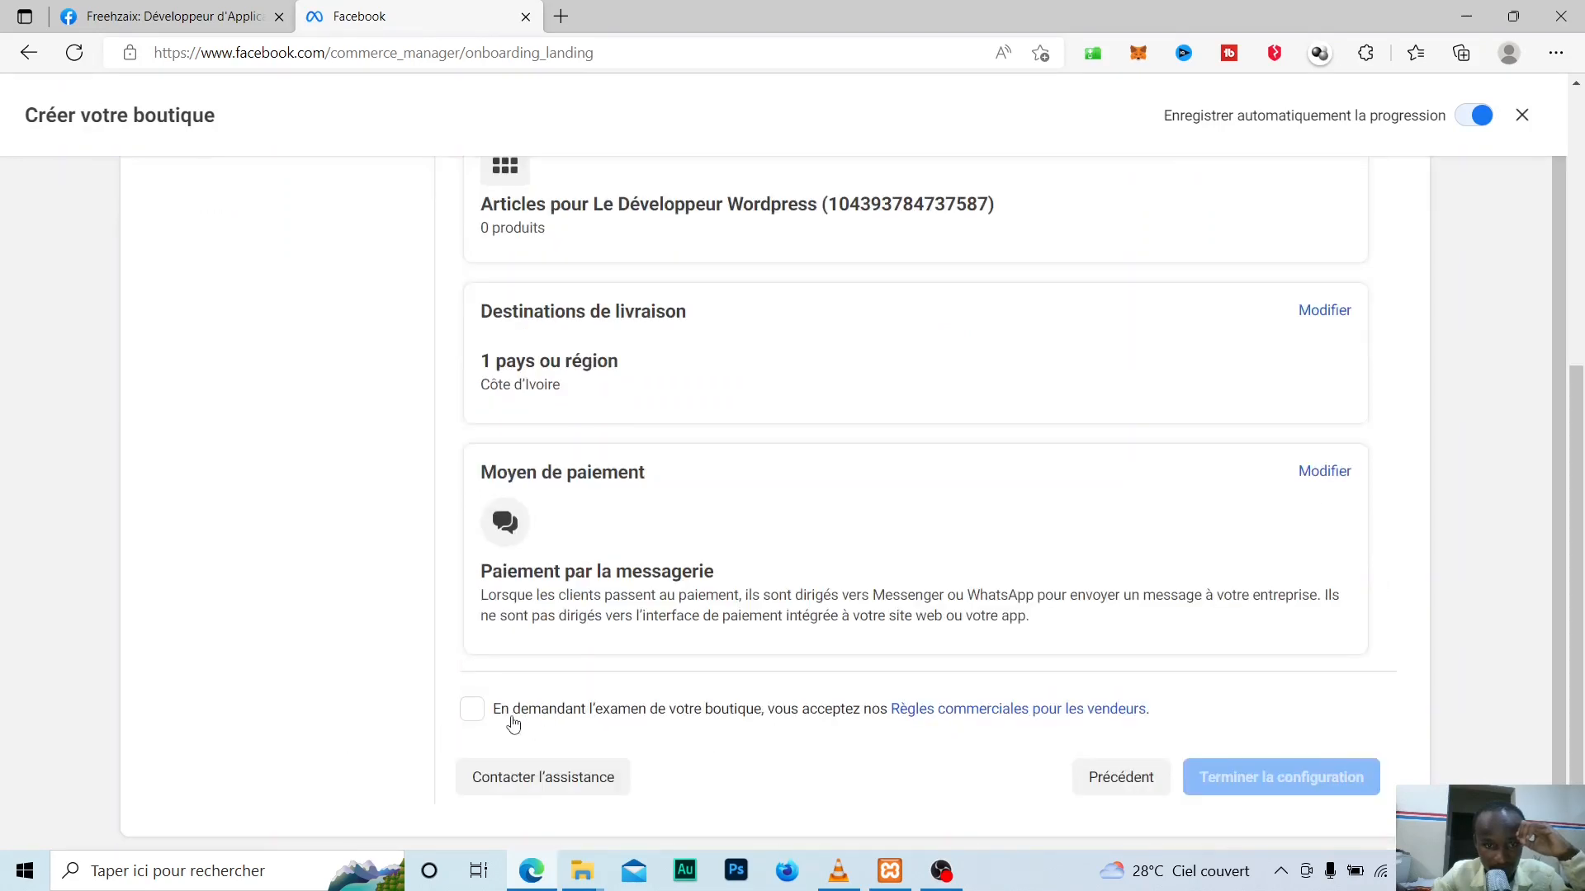
click(609, 720)
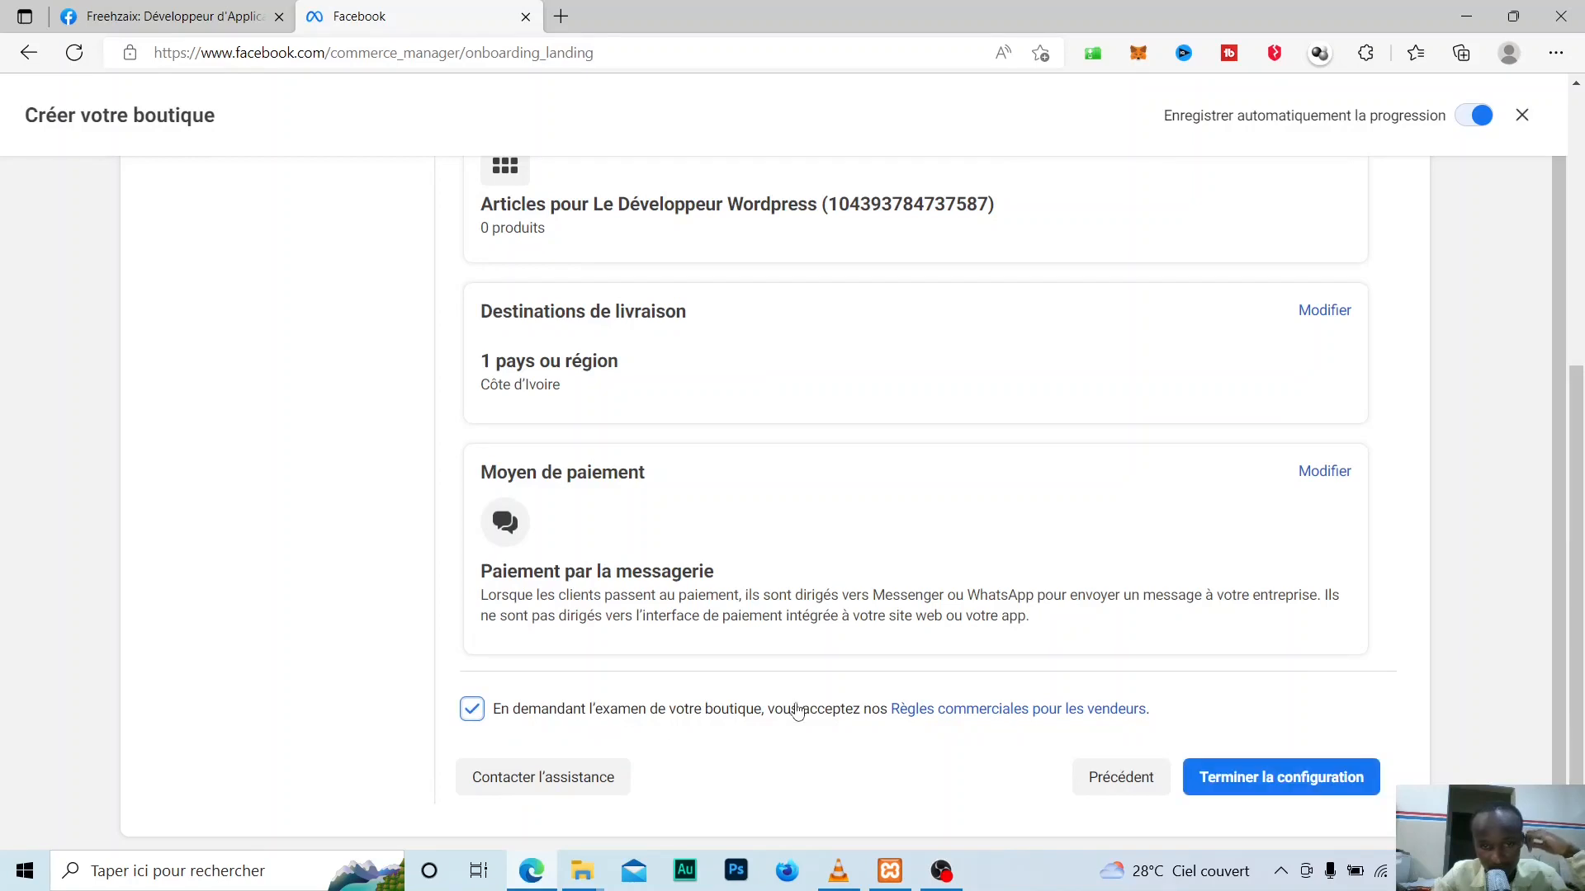
click(1238, 776)
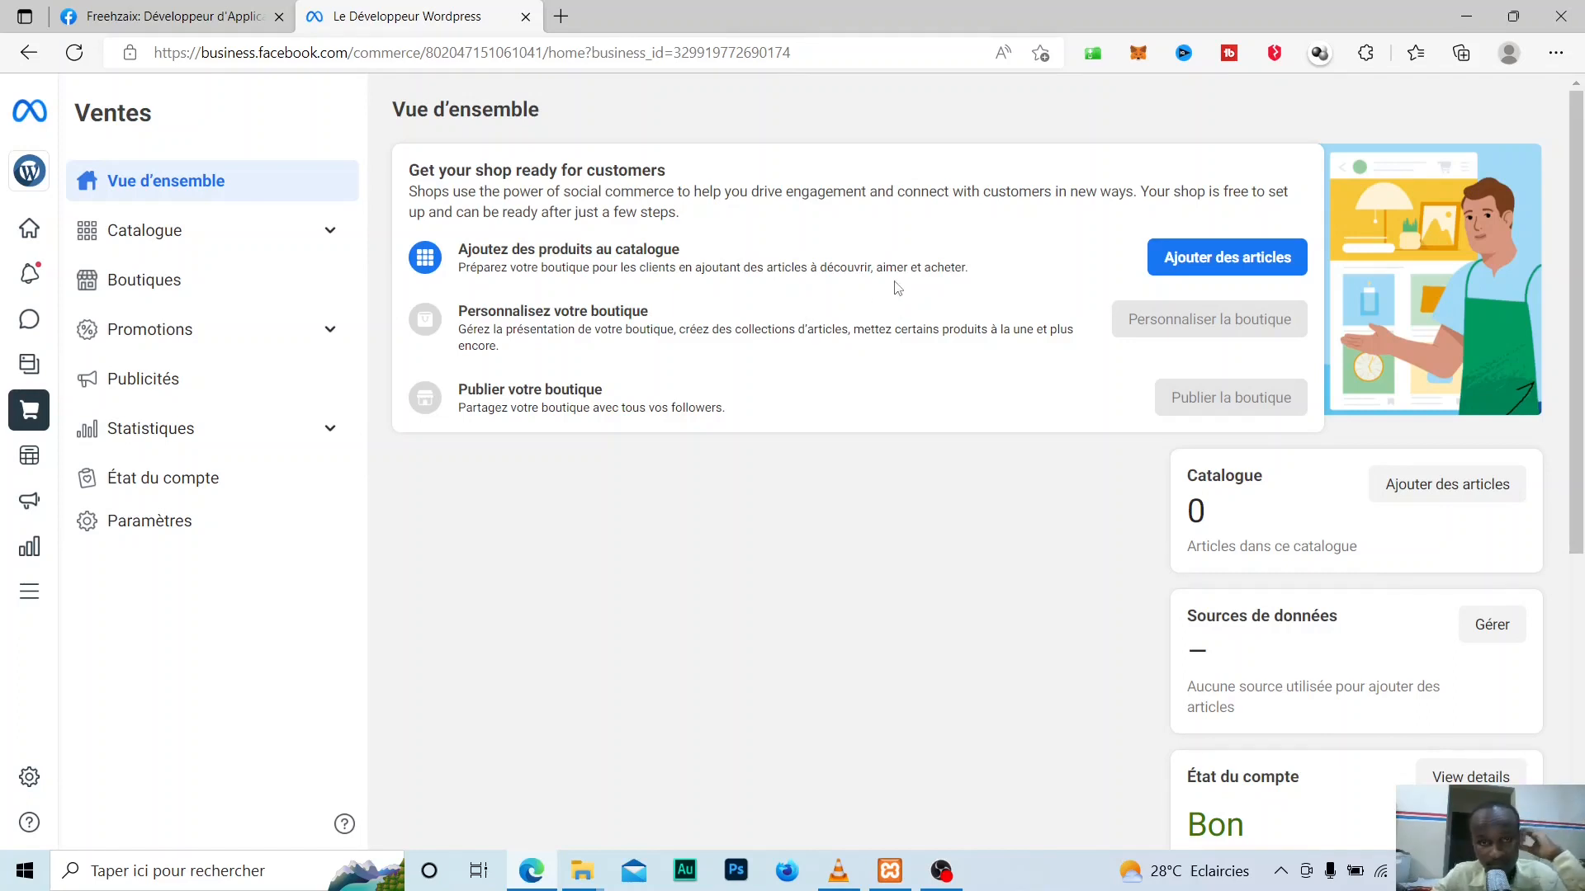
- Start adding items to the catalogue using the manual form option
click(1240, 260)
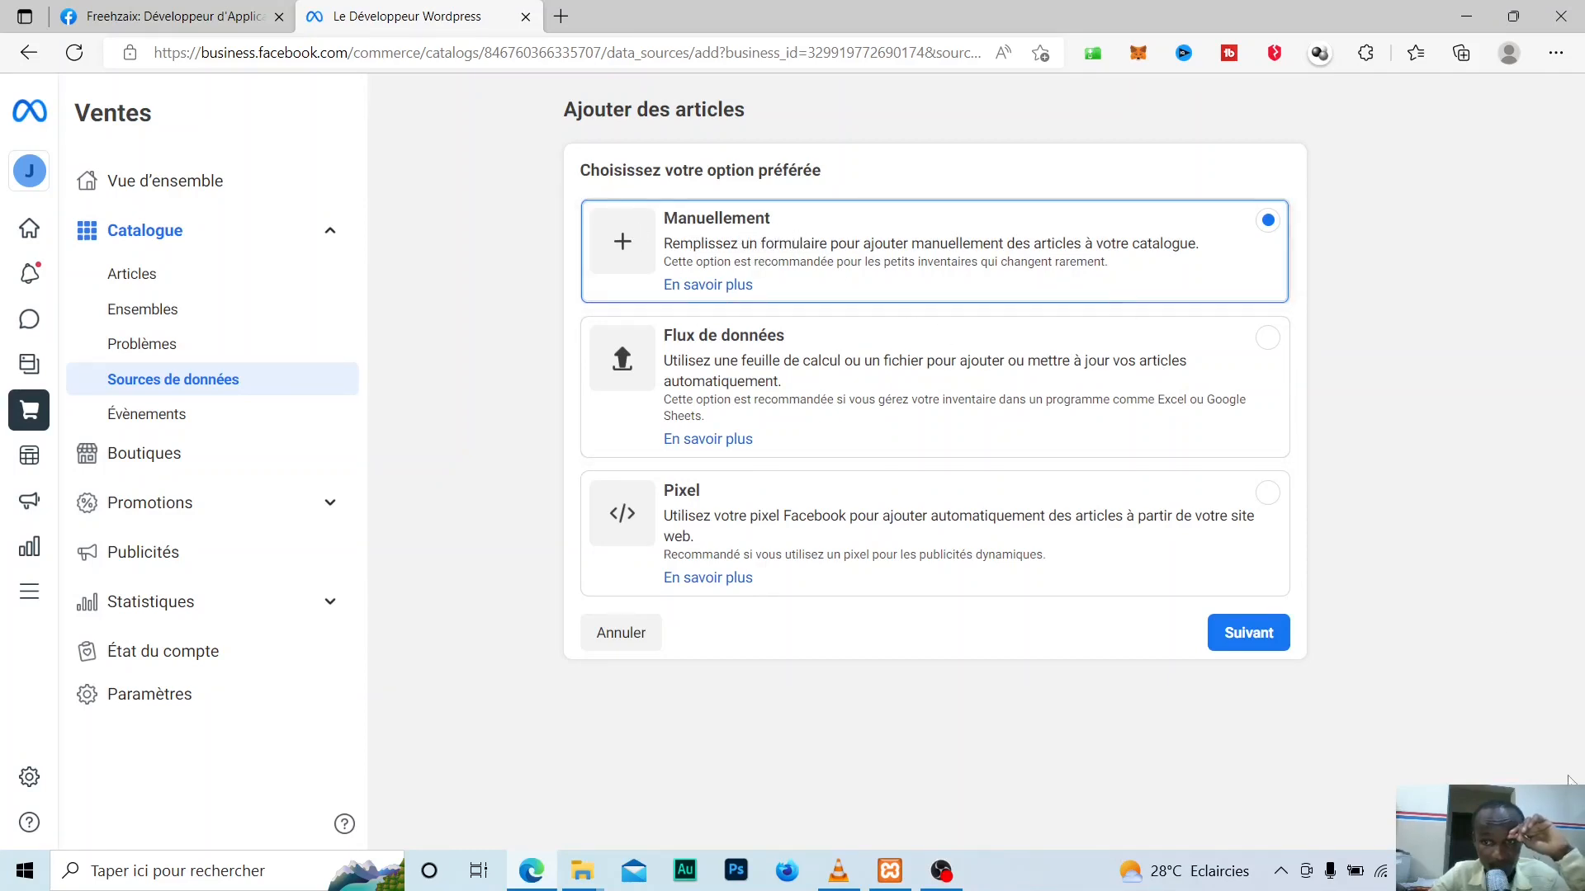
click(1248, 636)
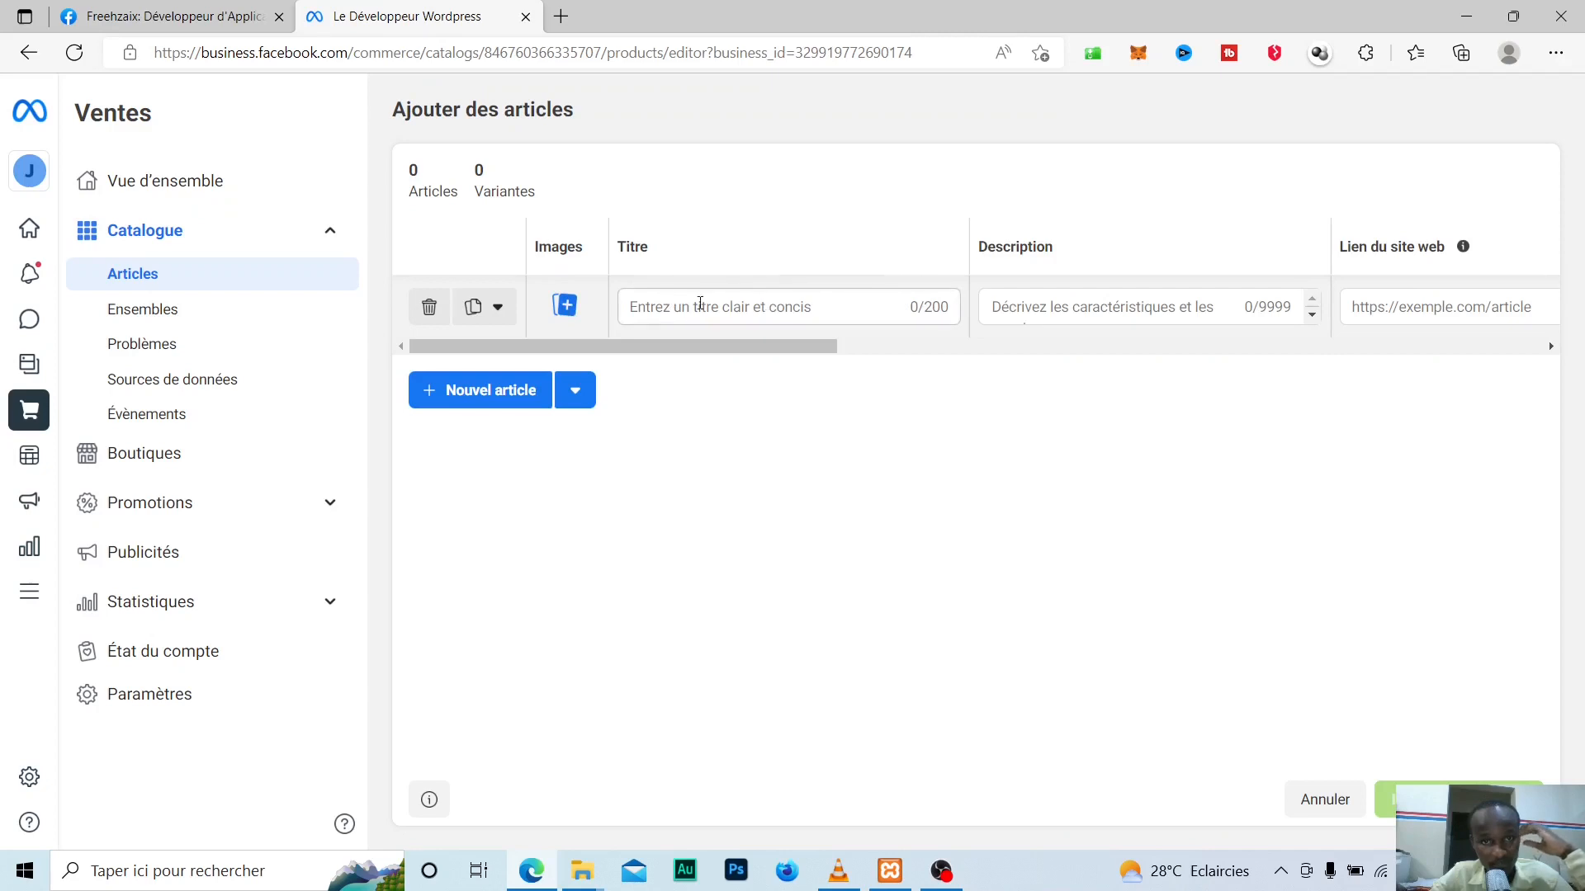
click(677, 302)
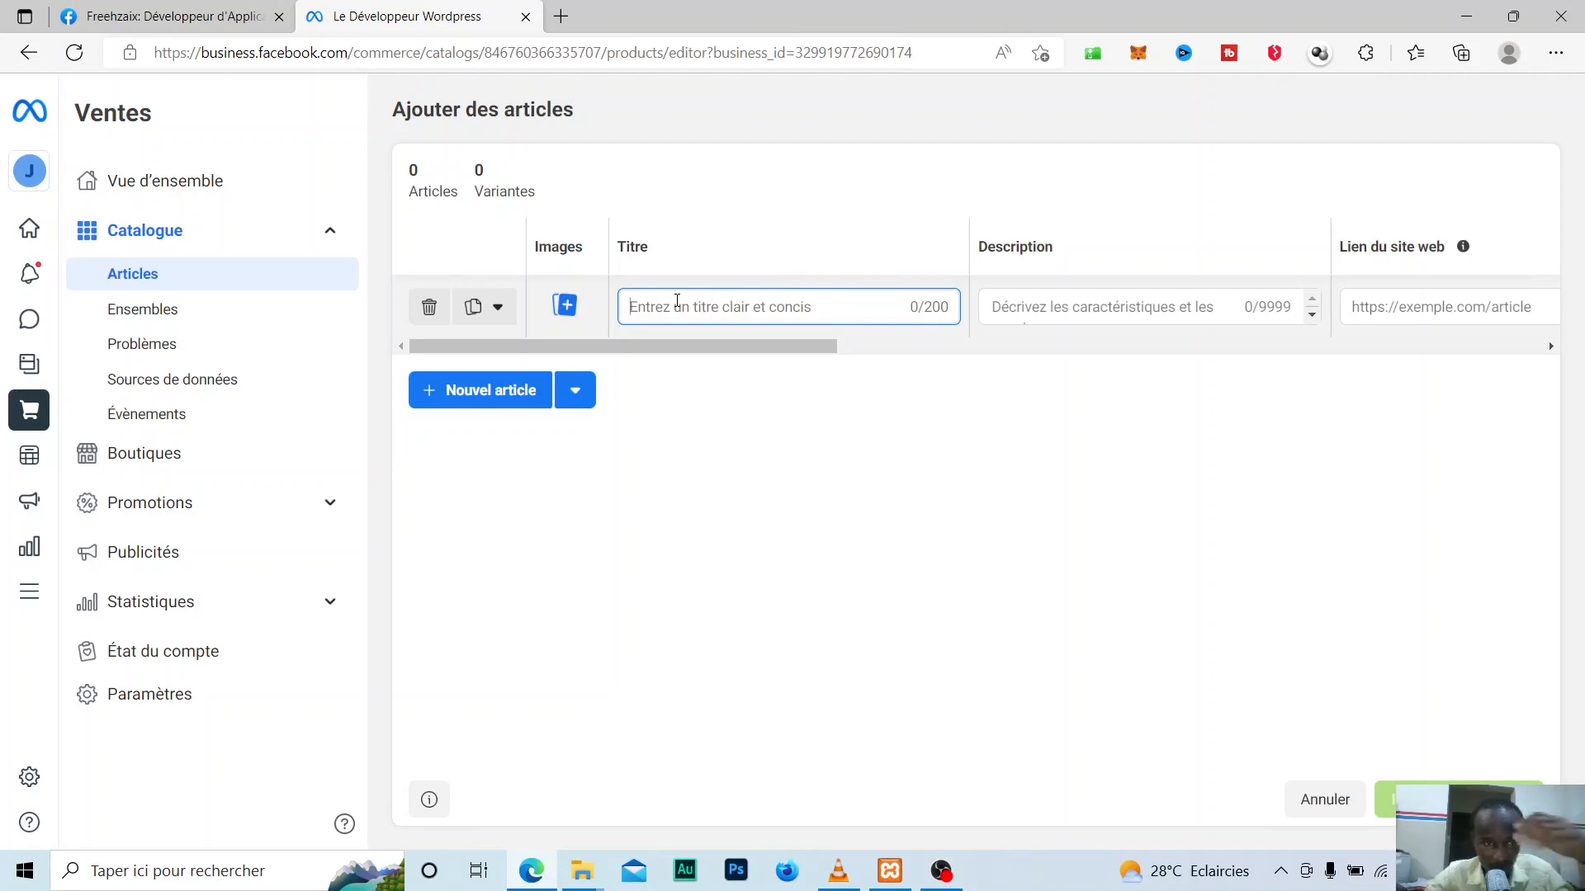
- Add the images "1 Sac à Bandoulière Pour Femme - BL33-Marron.jpg" and "2 Sac à Bandoulière Pour Femme - BL33-Marron.jpg" to the new item
click(565, 307)
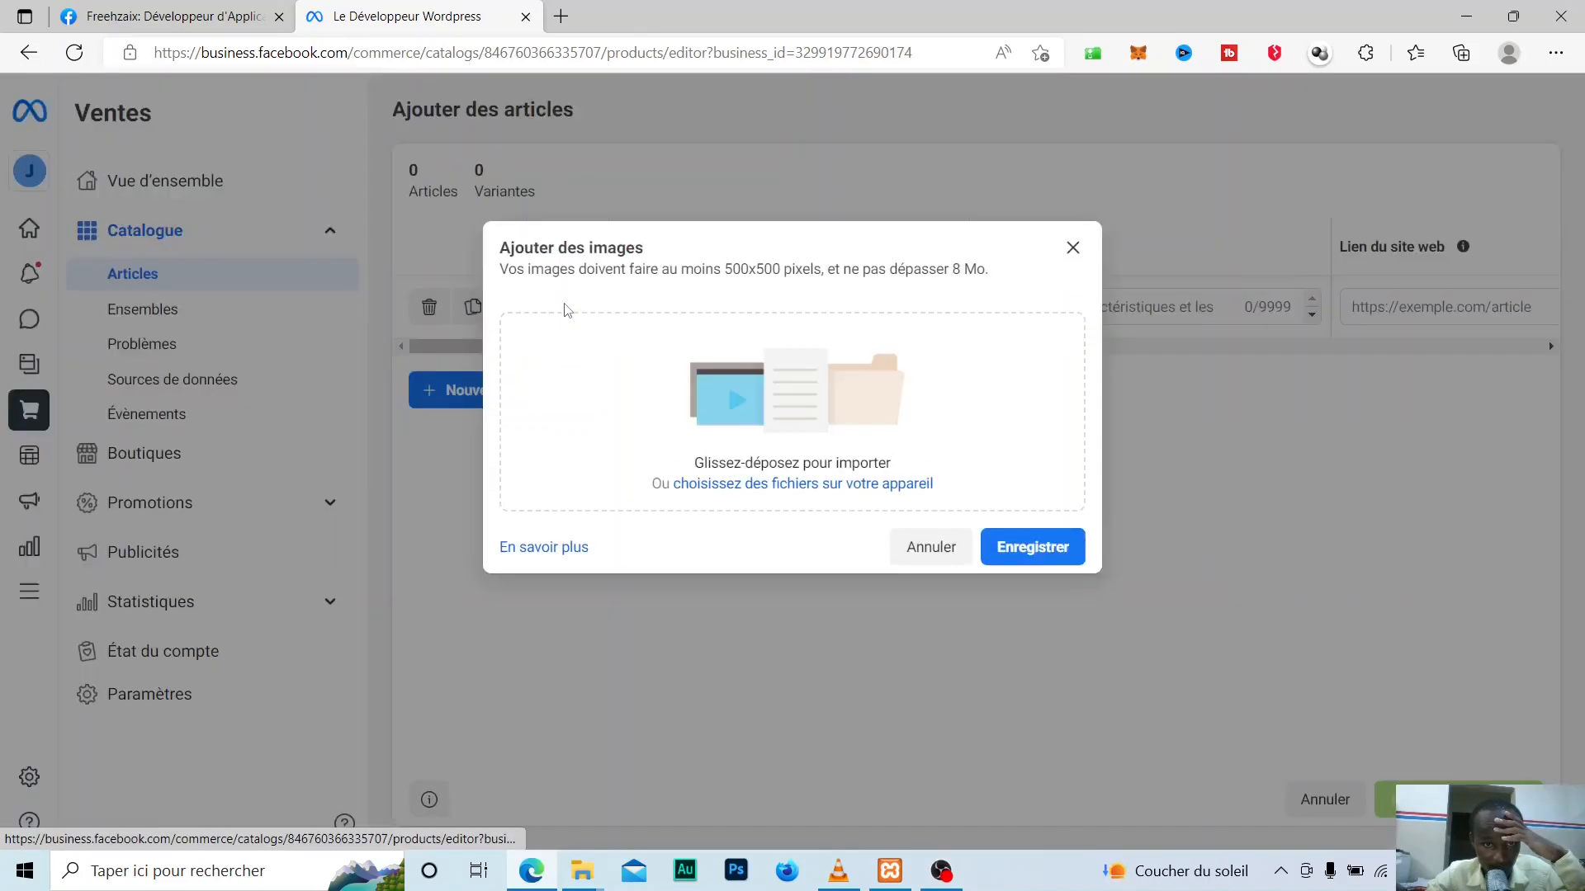
click(767, 391)
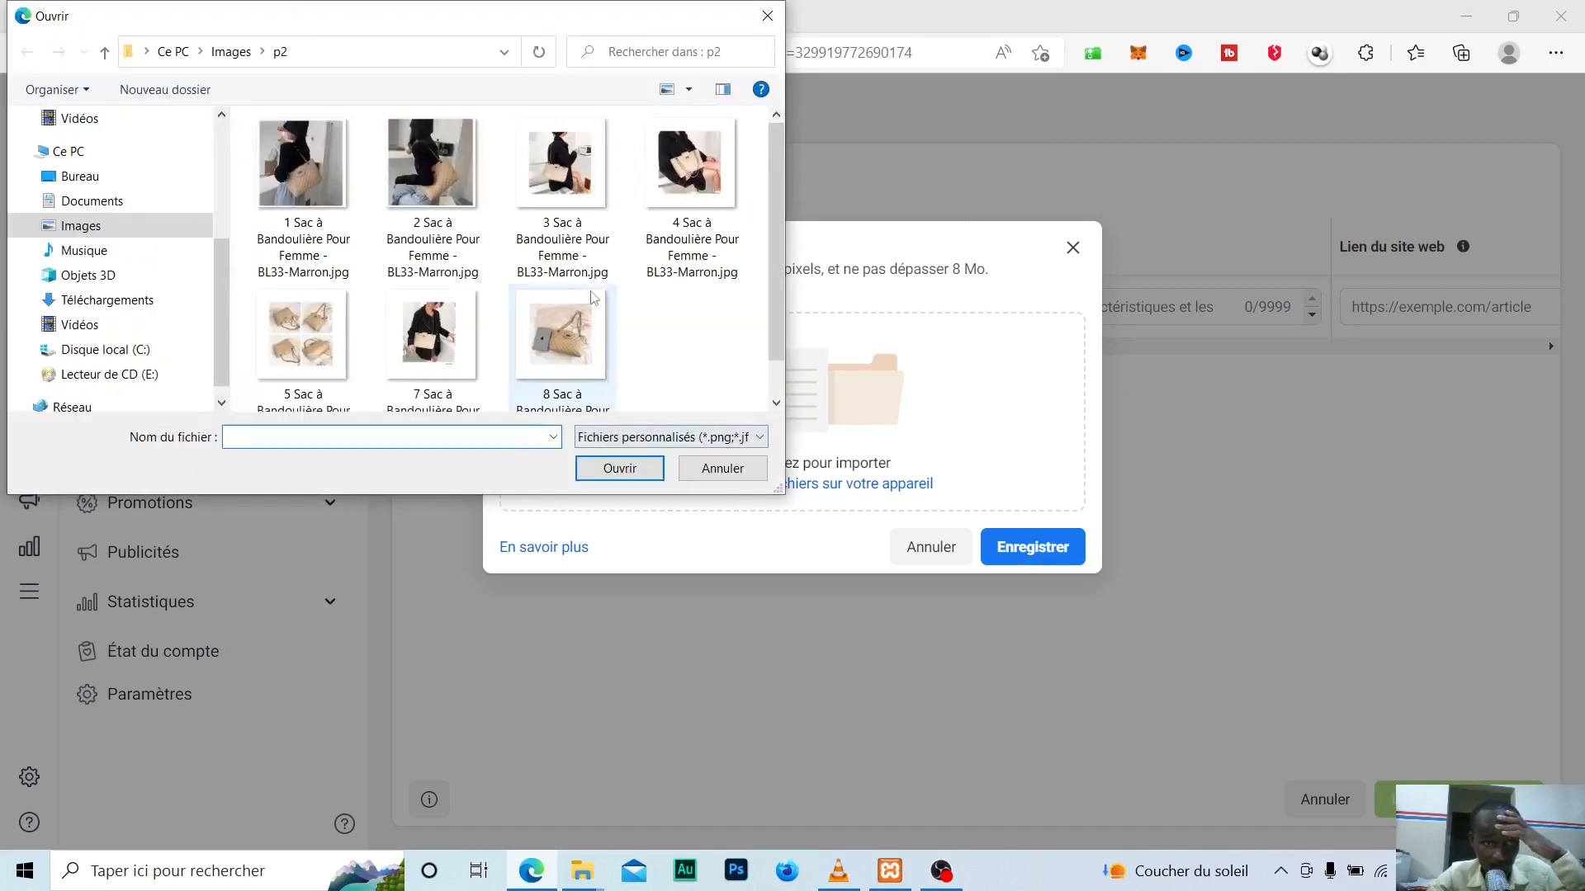
click(309, 168)
click(620, 469)
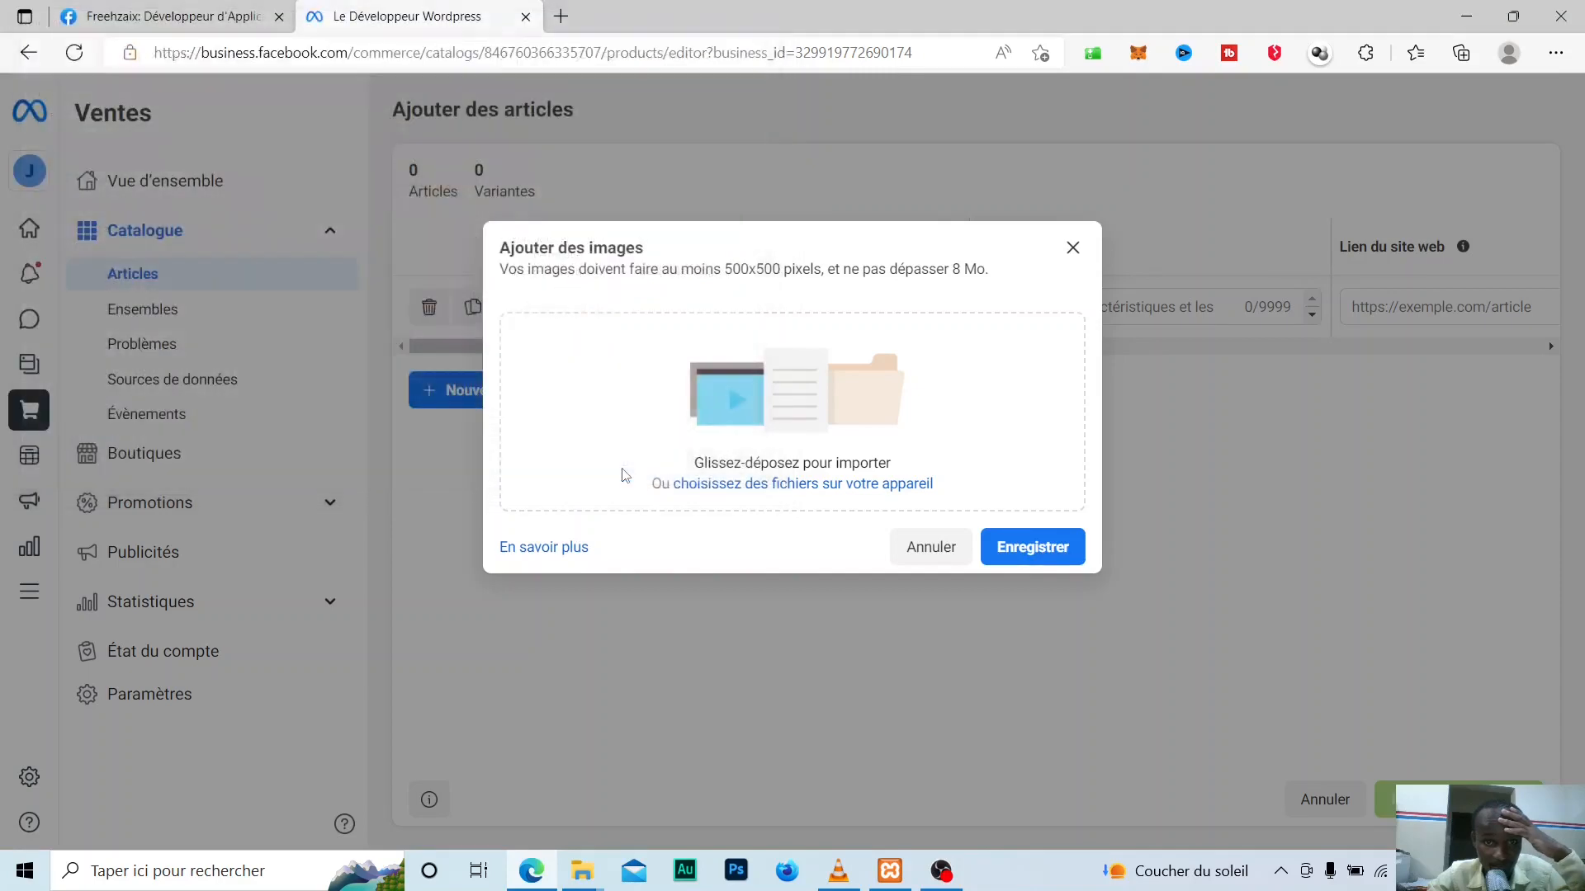
click(808, 458)
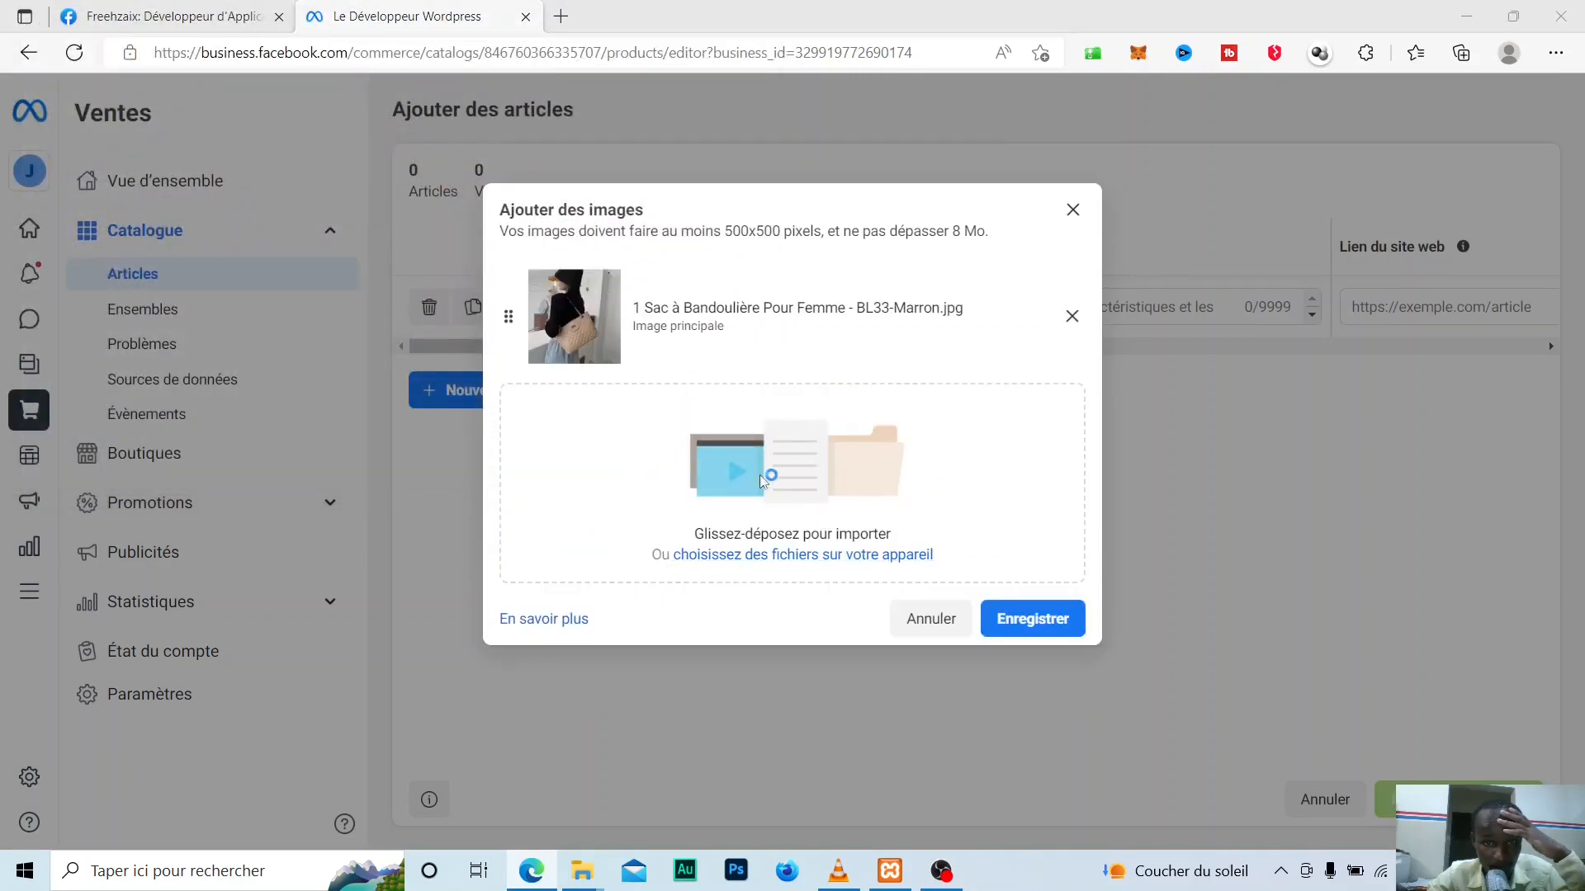
click(442, 125)
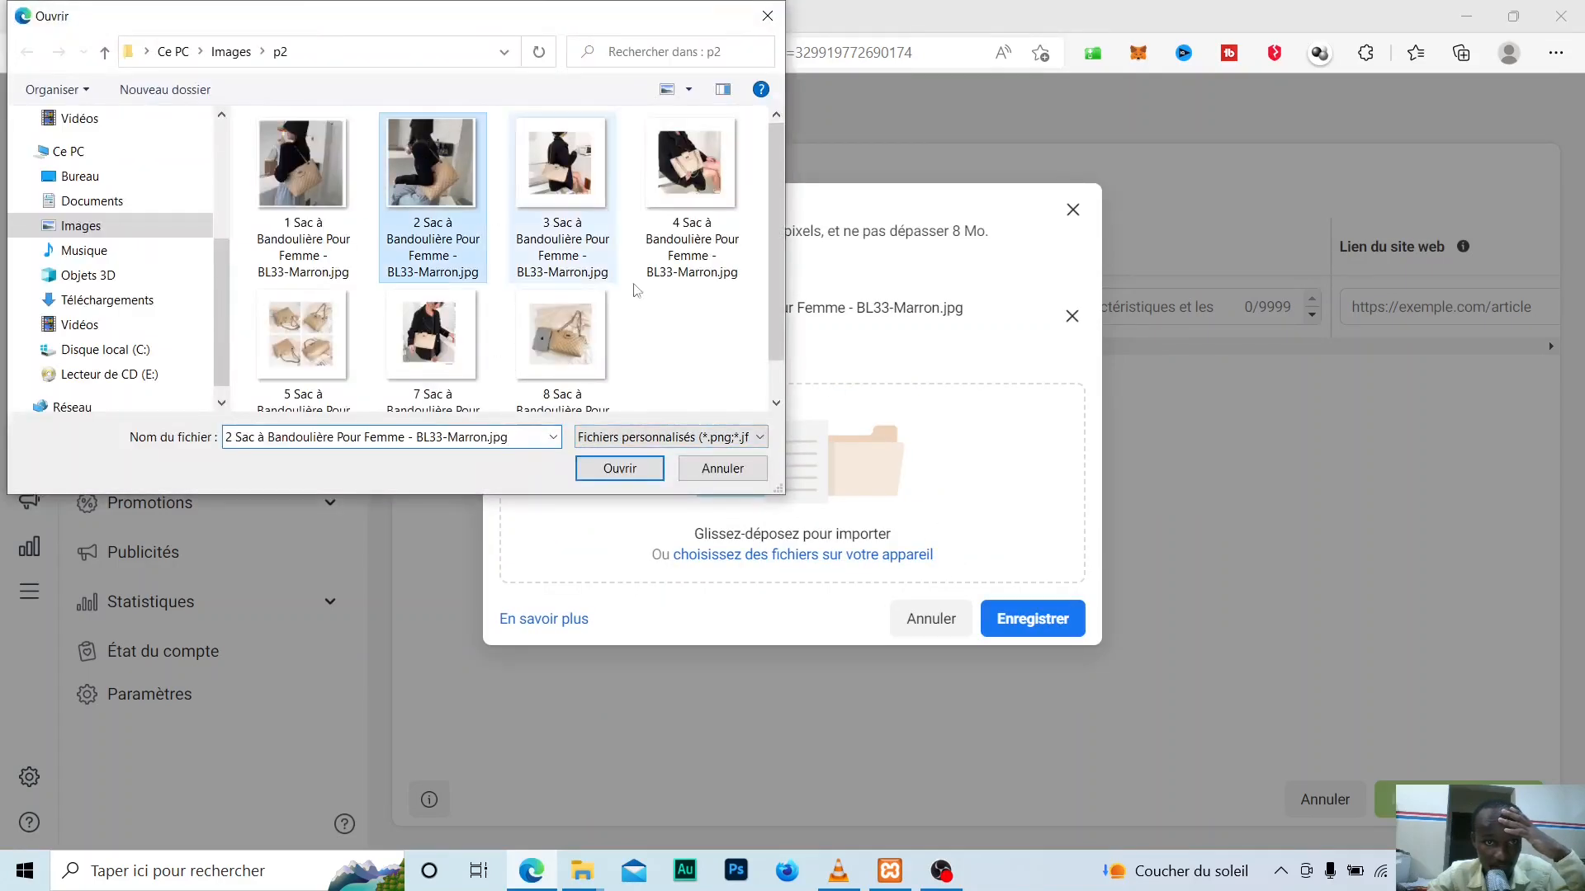
click(620, 468)
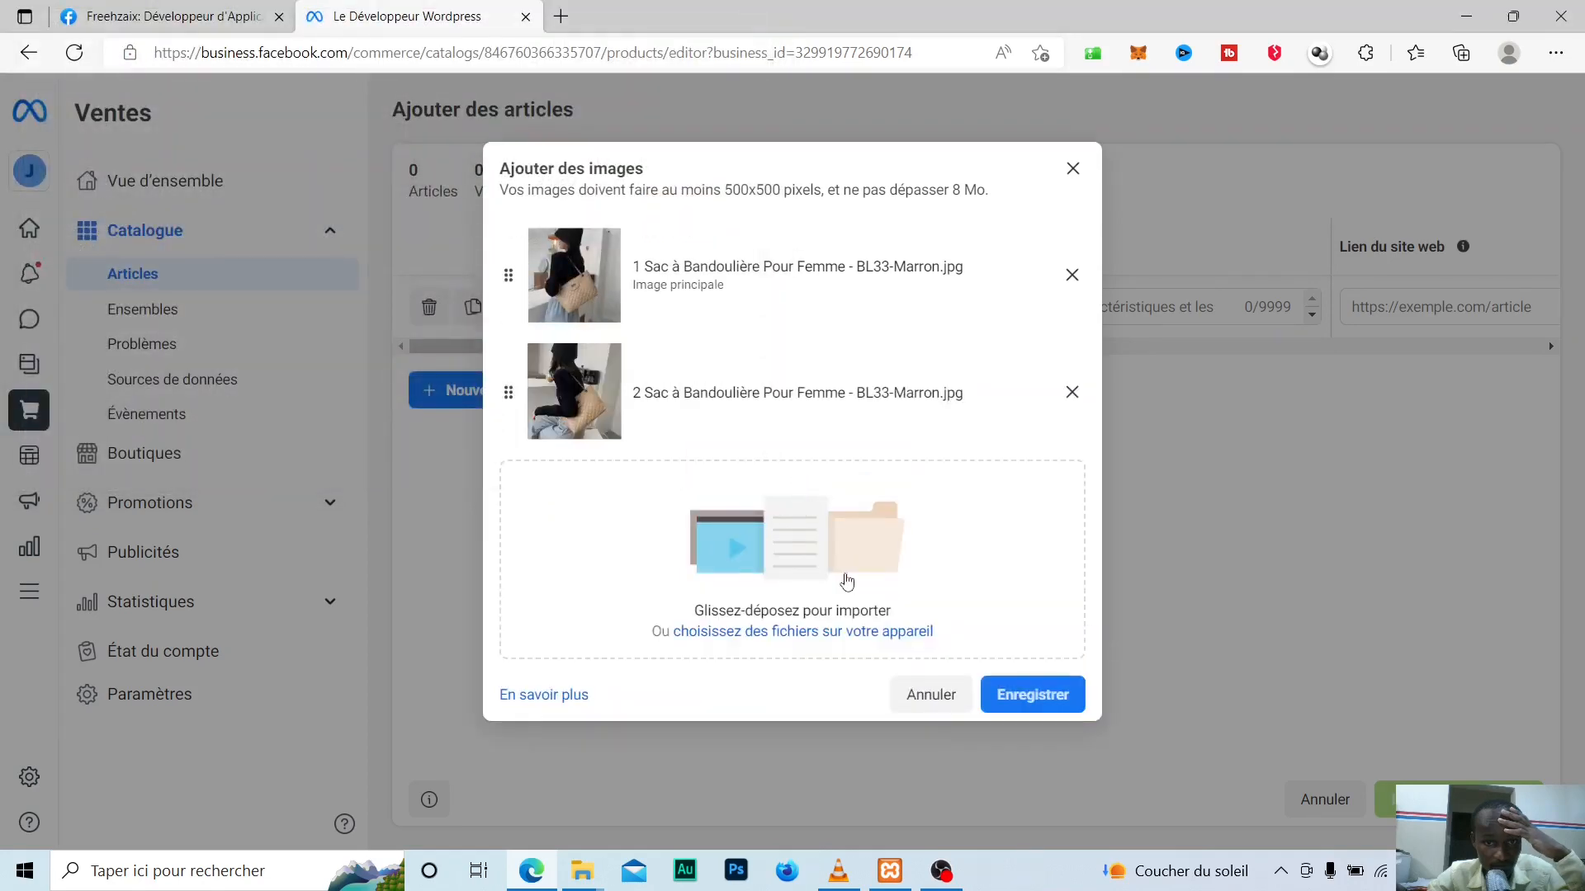
- Add the BL33-Marron bag images numbered 3 and 4 from the p2 folder to the item and save the image set
click(846, 549)
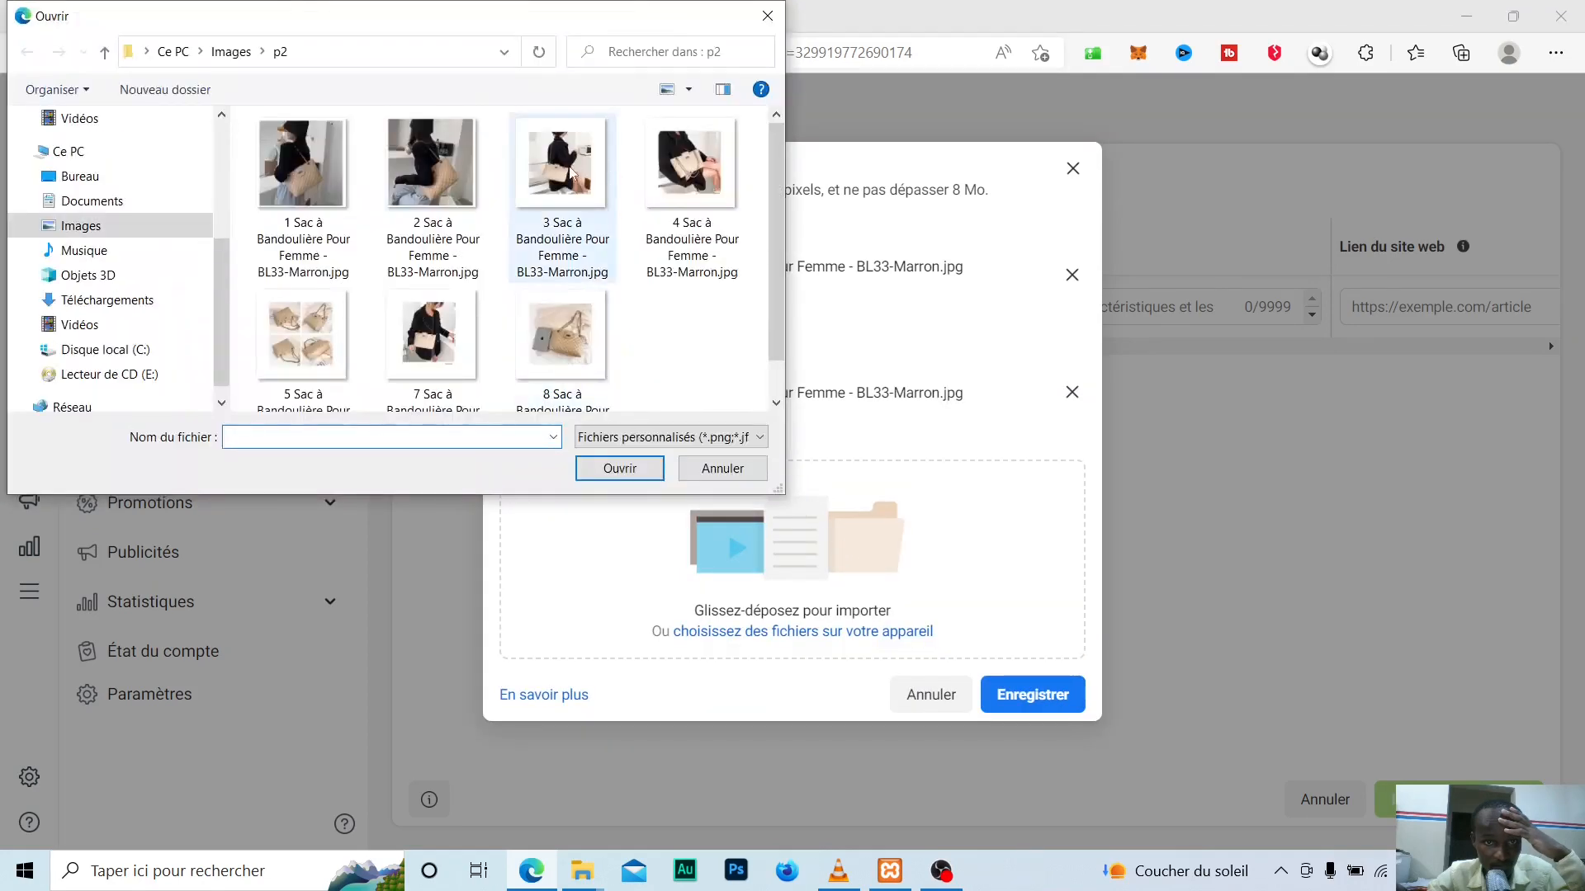
click(569, 171)
click(620, 468)
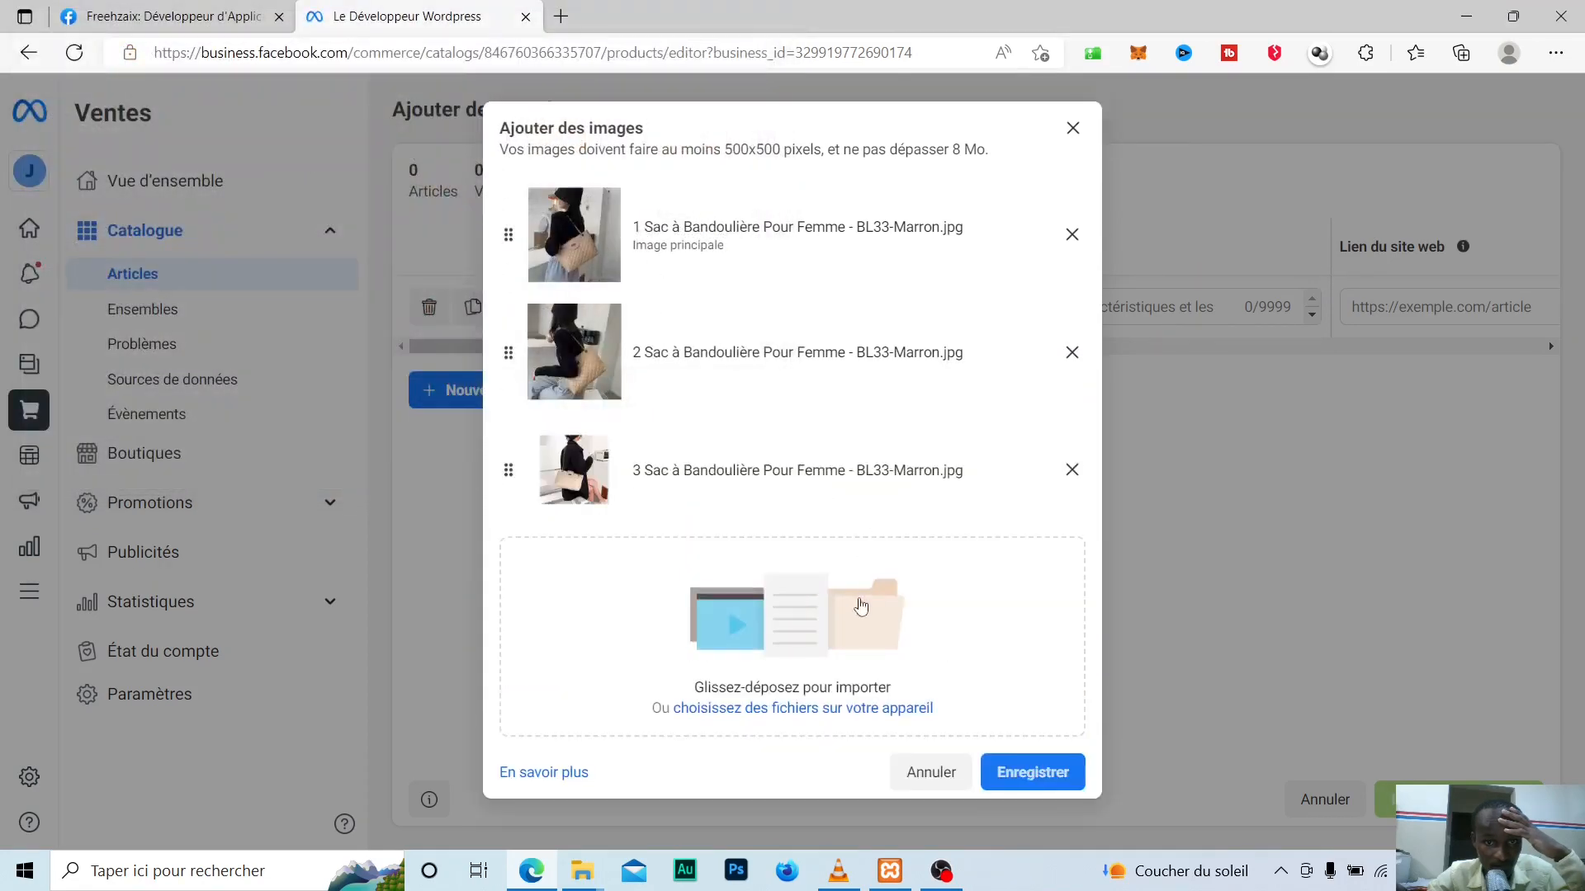
click(860, 607)
click(699, 165)
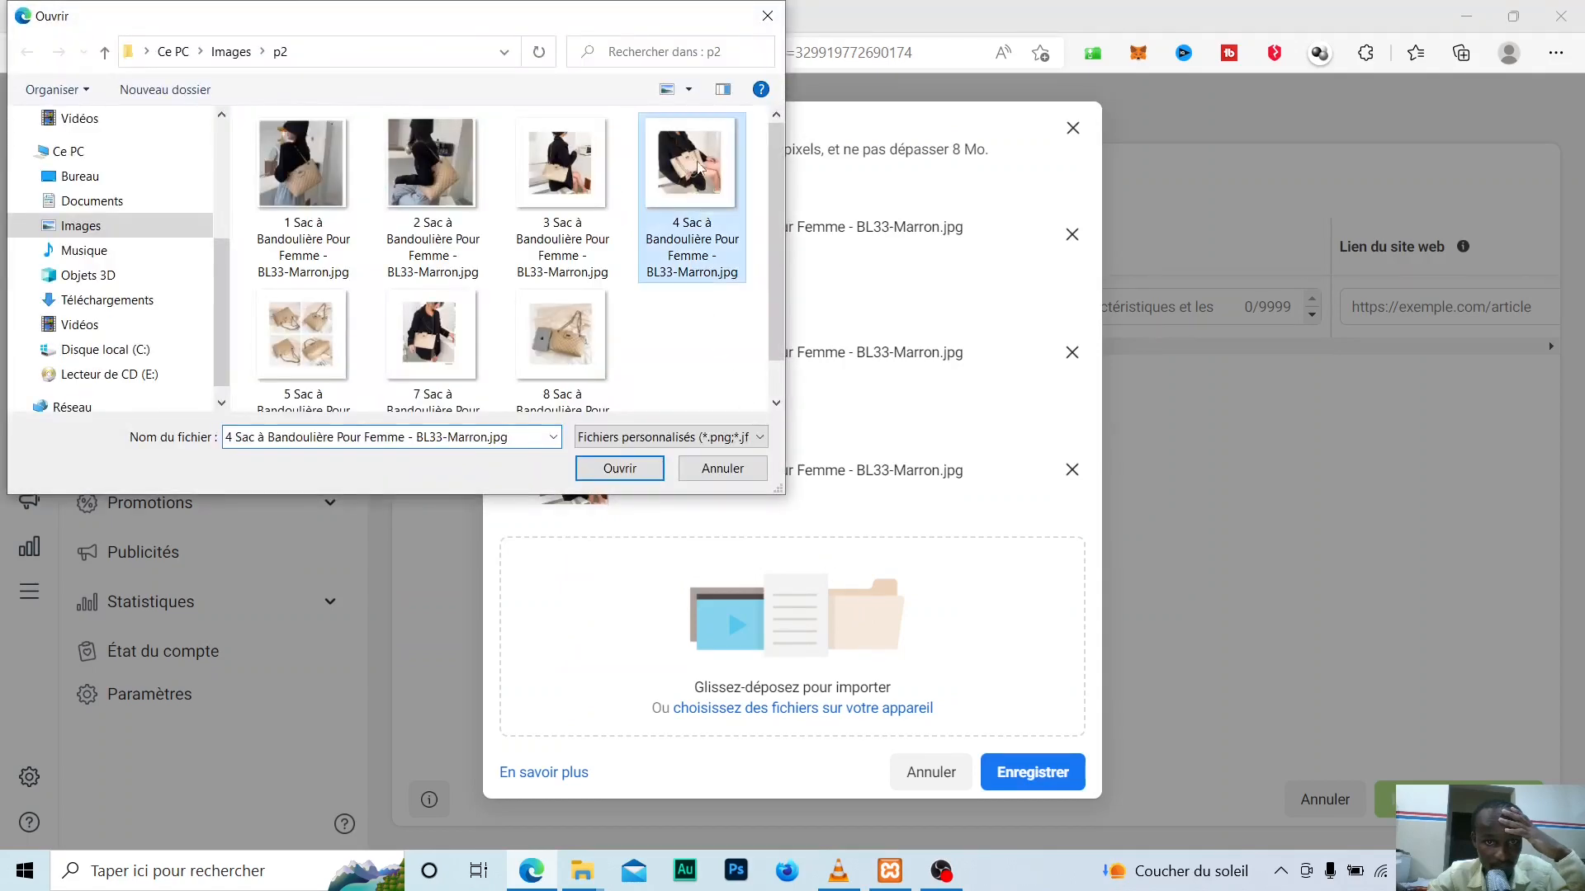
click(620, 468)
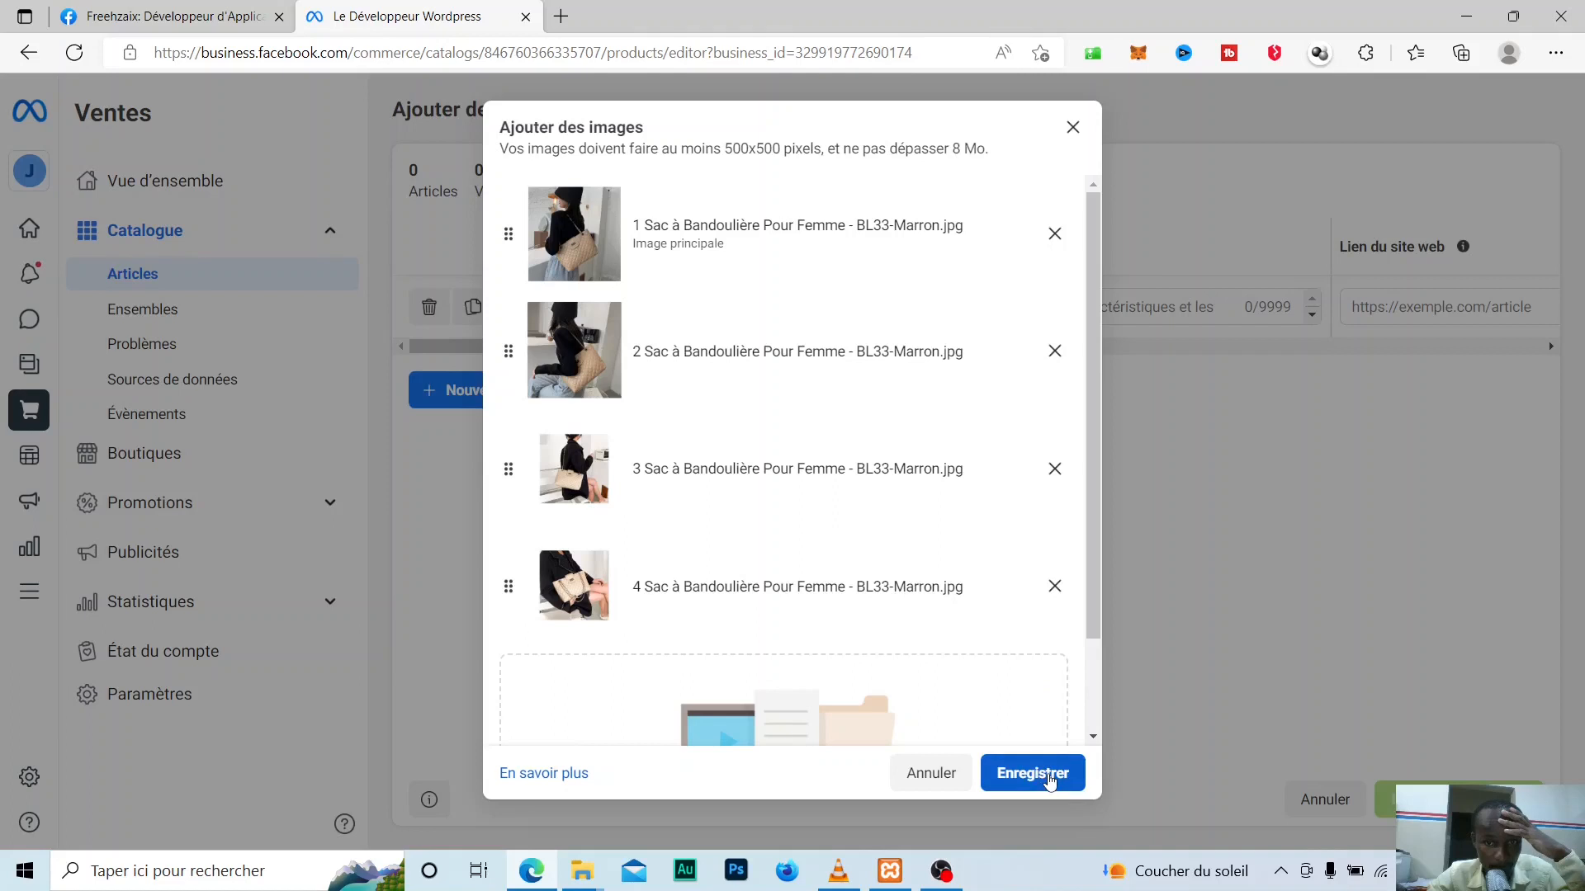
click(1049, 774)
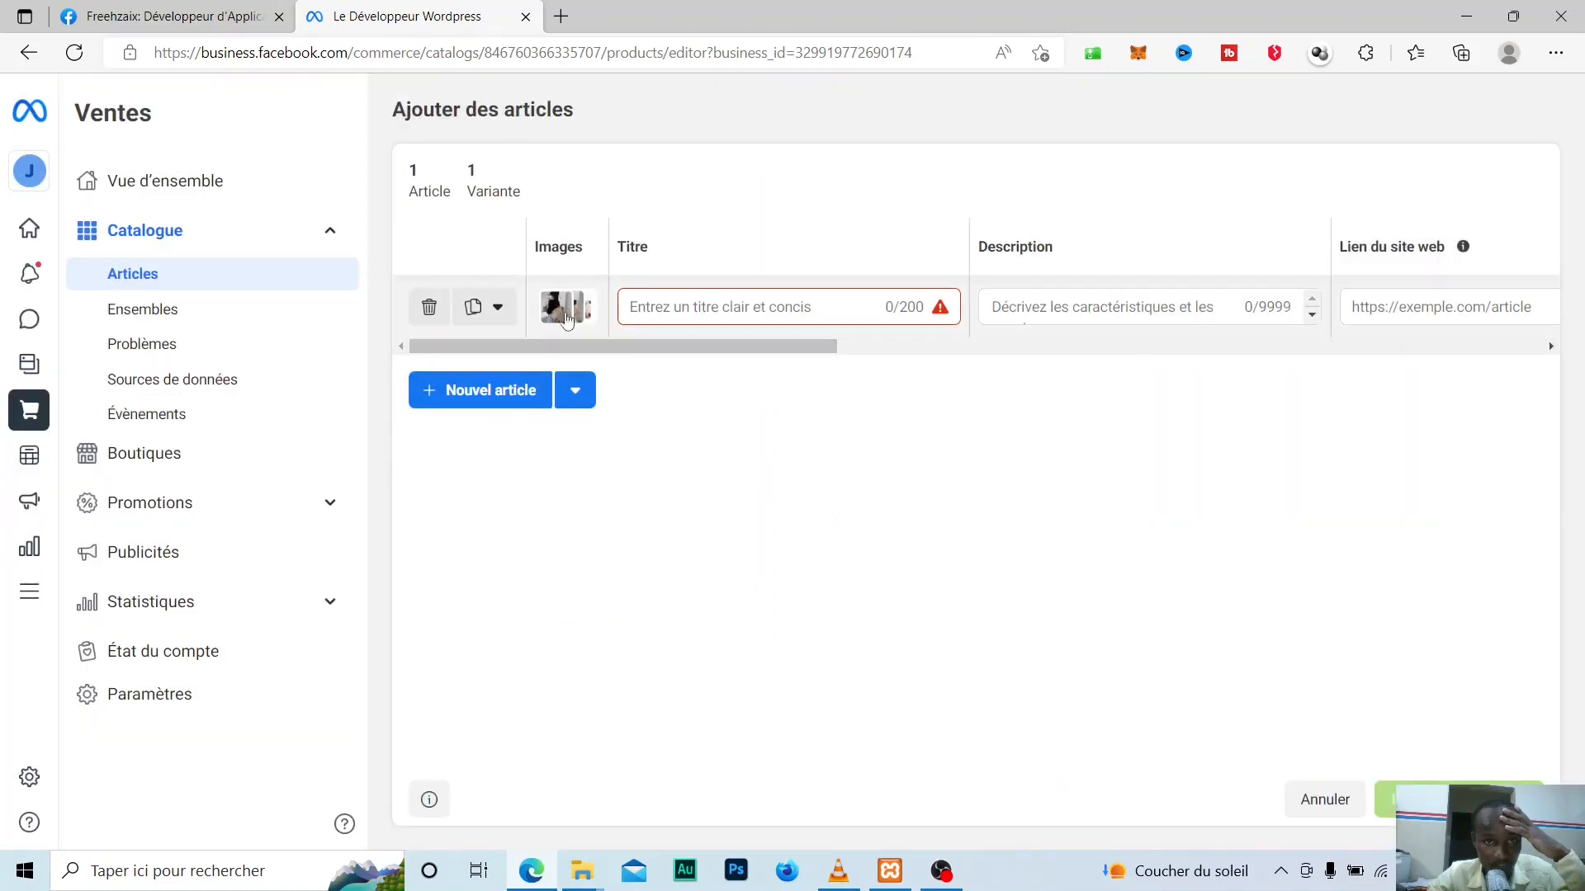
- Title the item "Sacs à bandoulière" and enter "Voici nos sacs à bandoulière" as its description
click(772, 306)
text(Sacs à bandou)
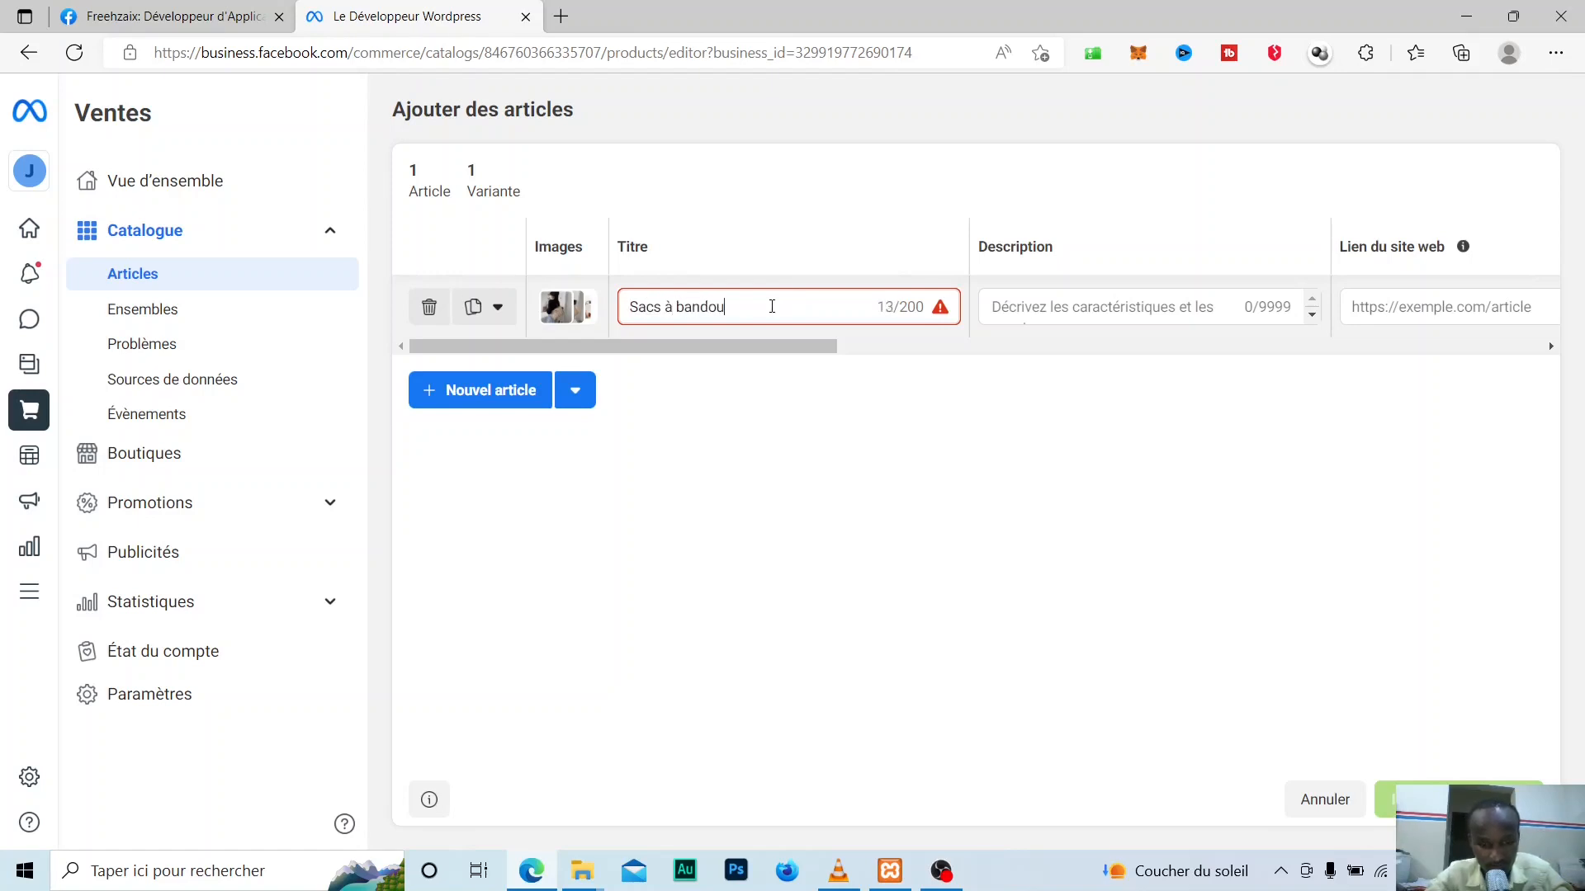
text(lière)
key(Tab)
text(Voici)
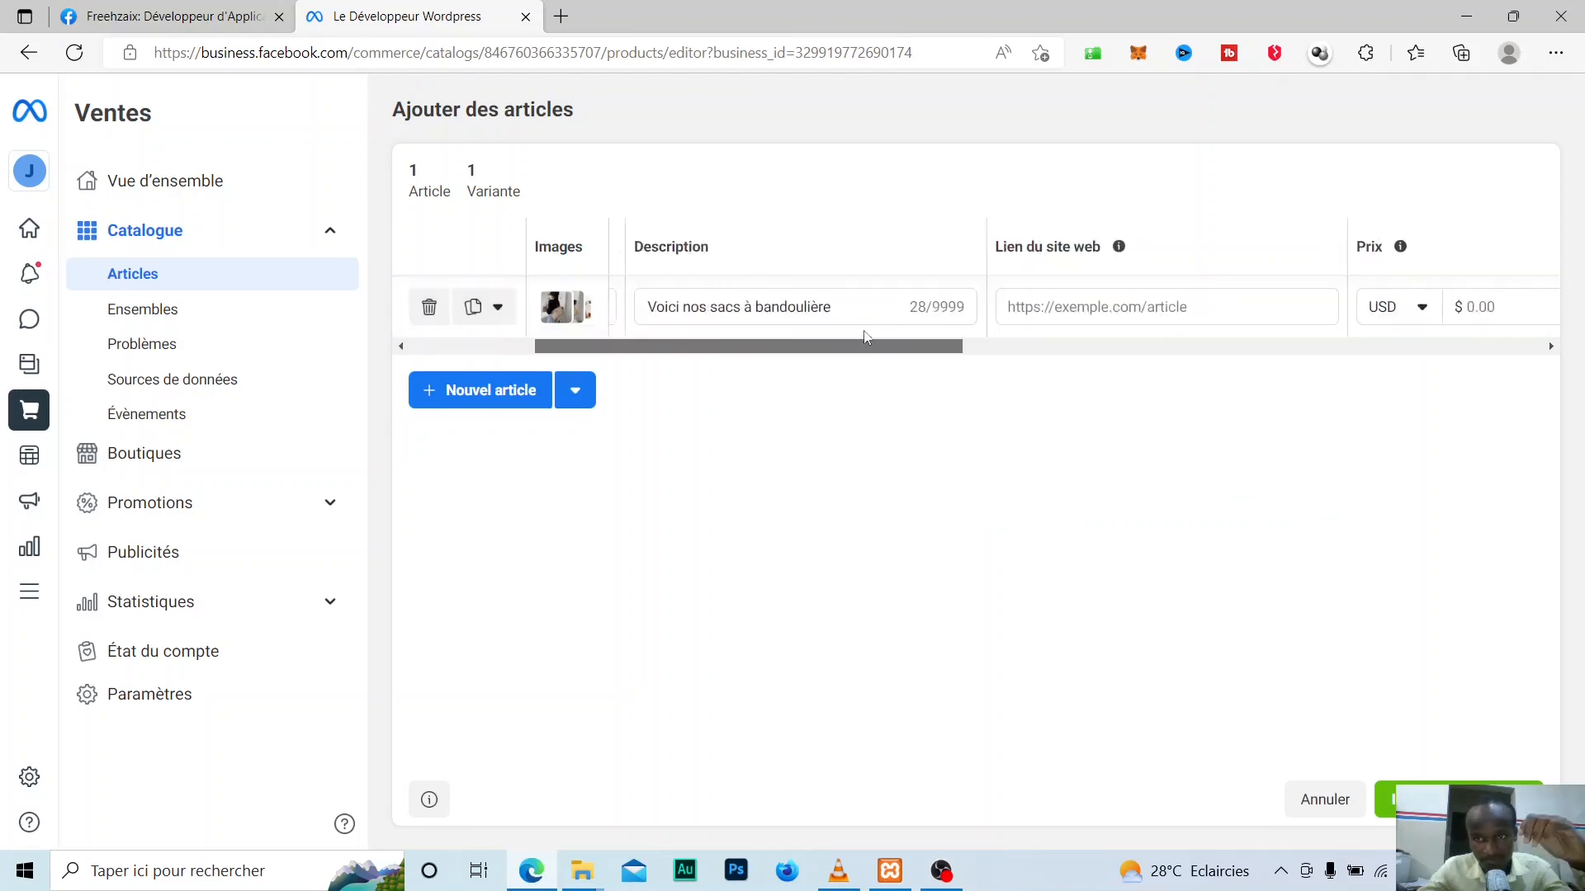
- Set the item's price to 8000 in XOF, the West African franc
drag(863, 332, 1007, 307)
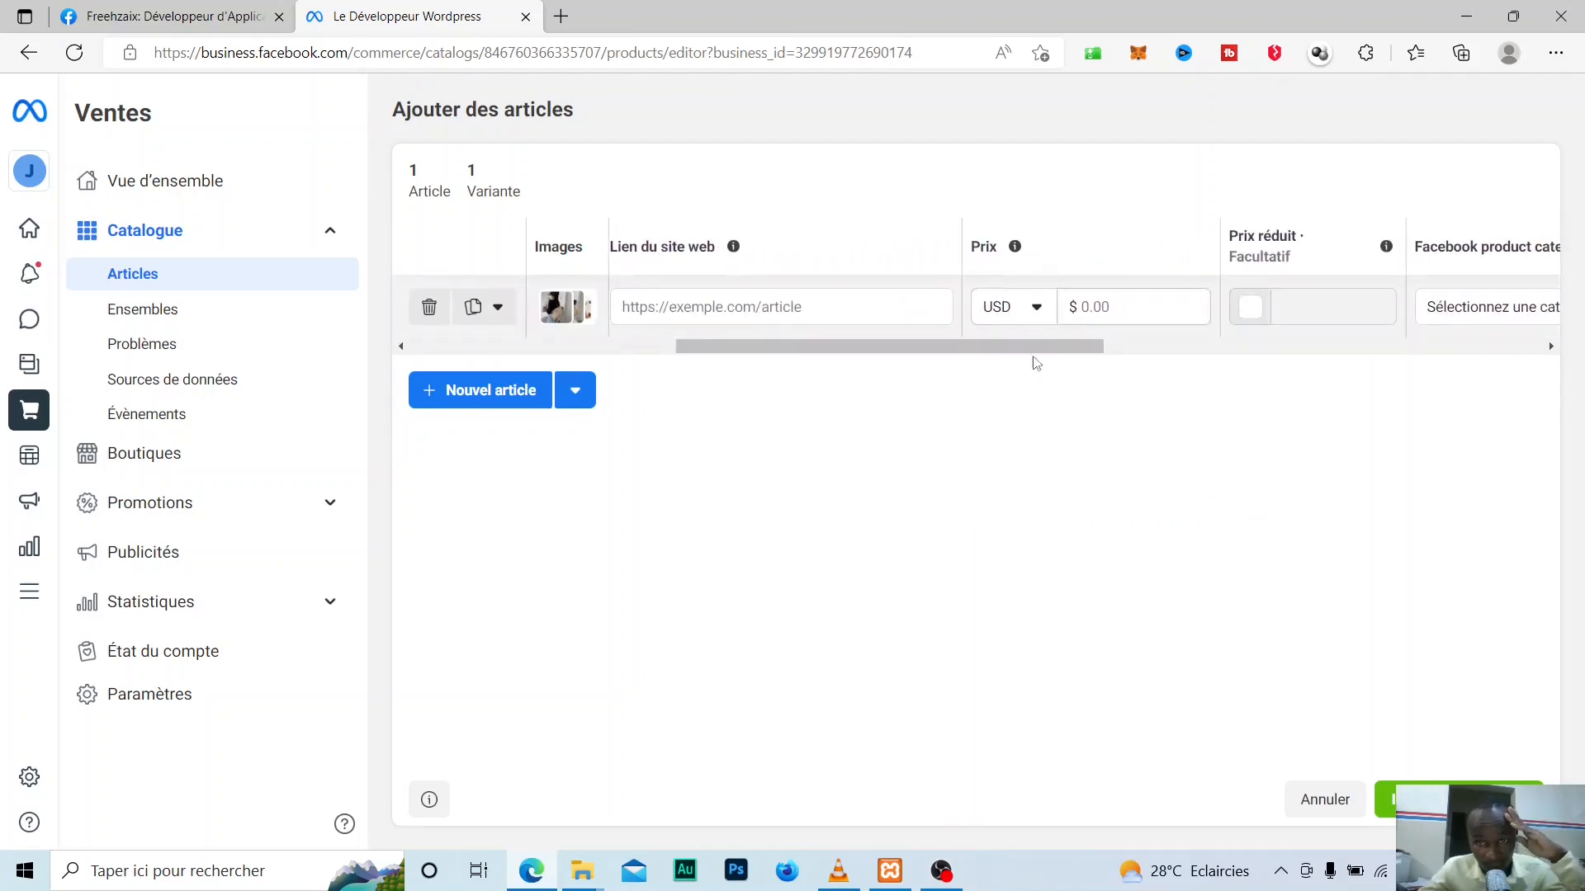
click(985, 312)
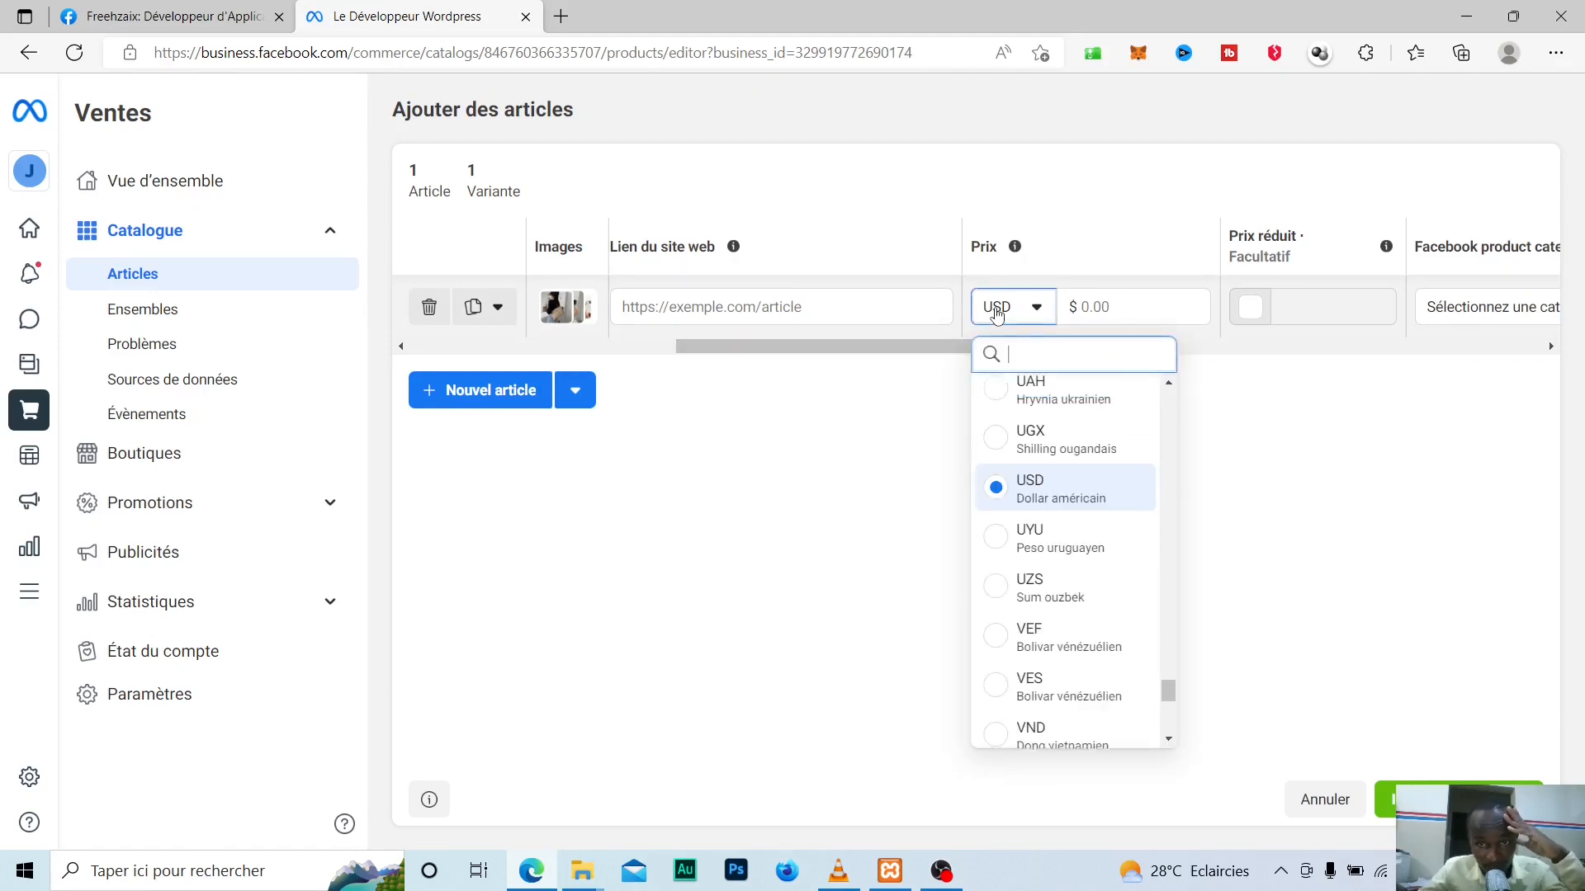
text(fra)
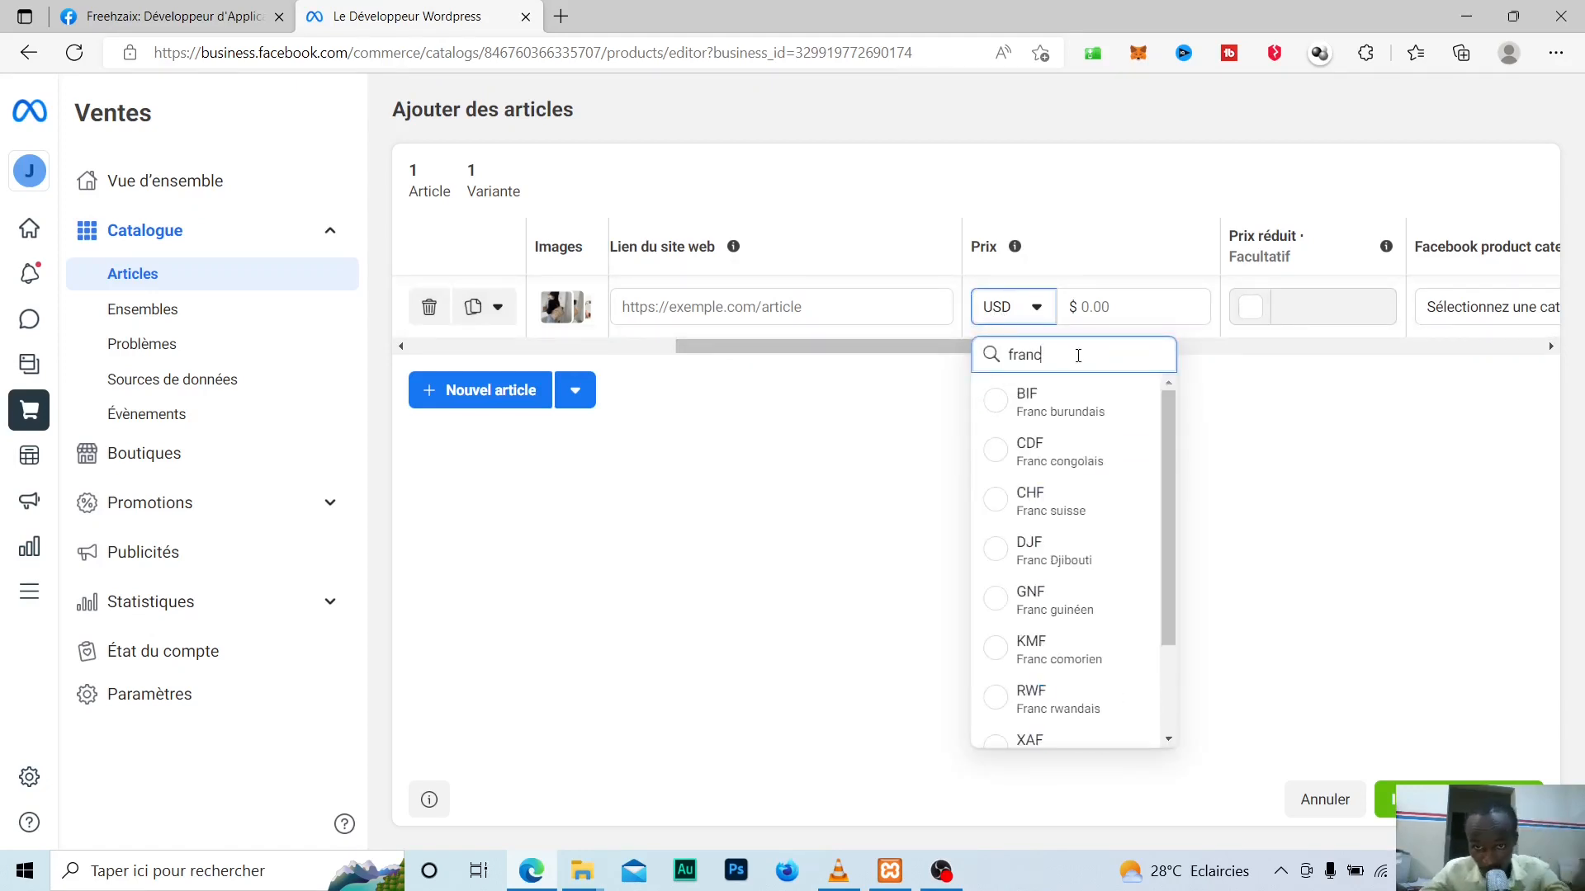
text(nc)
scroll(1082, 452, down, 3)
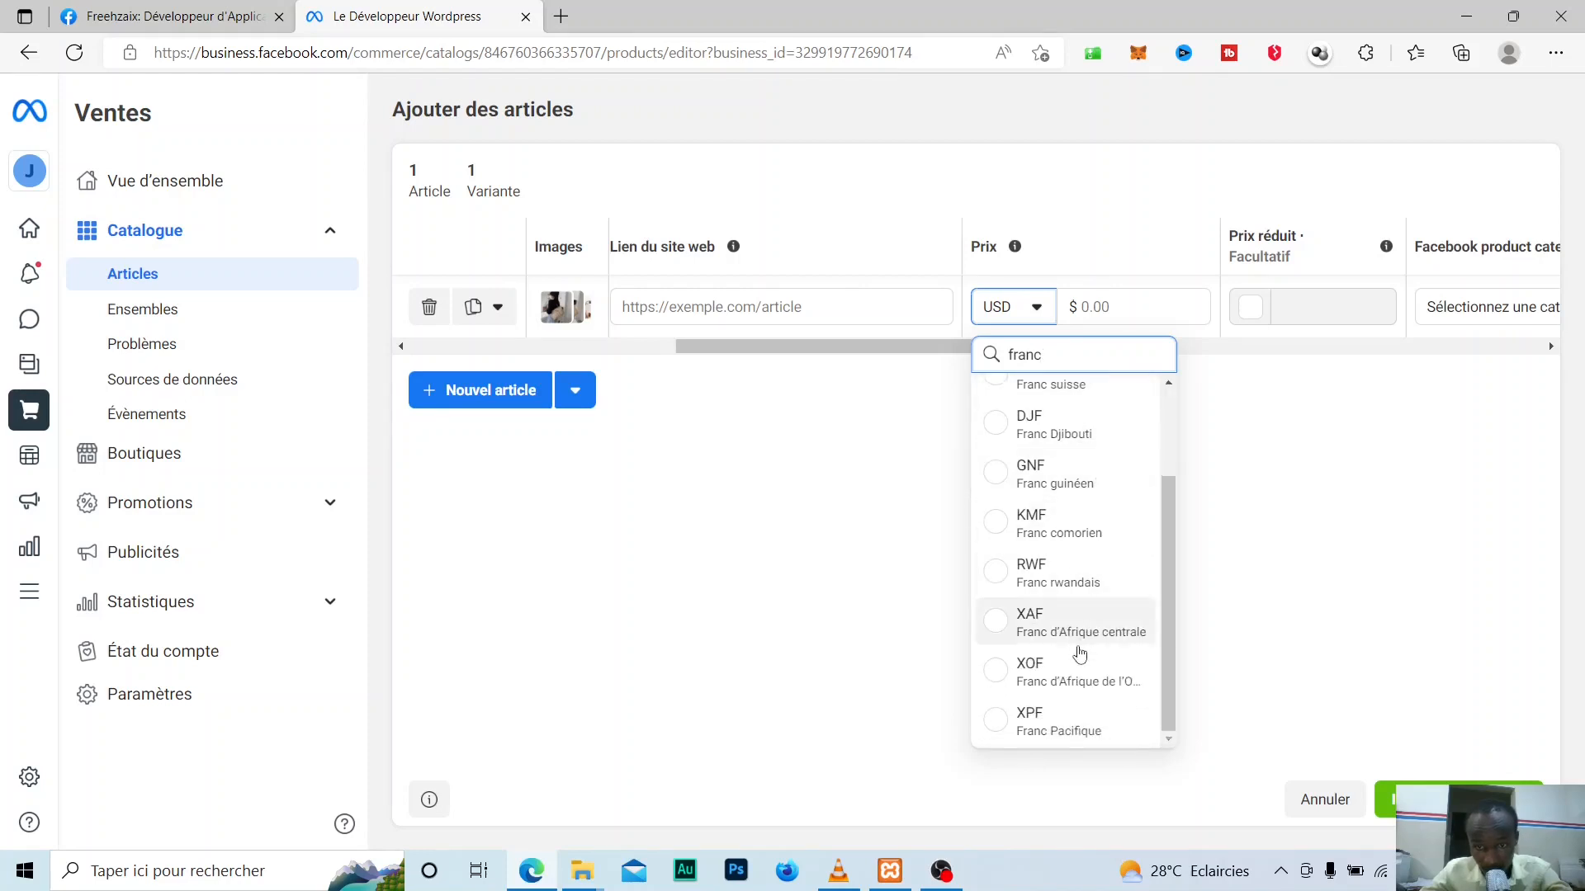
click(1044, 682)
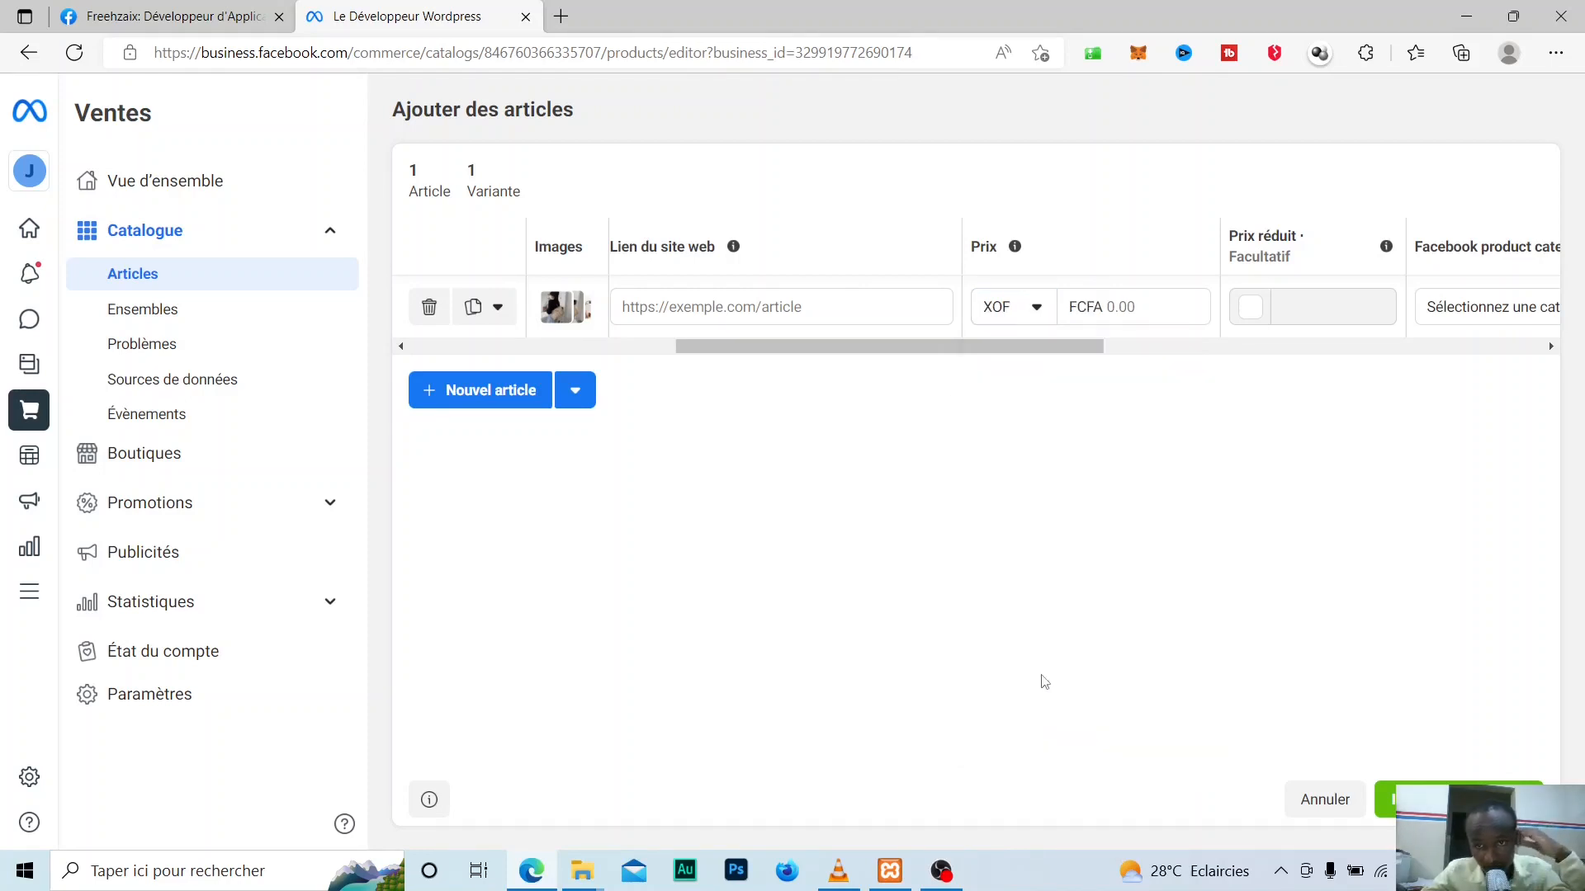
click(1155, 299)
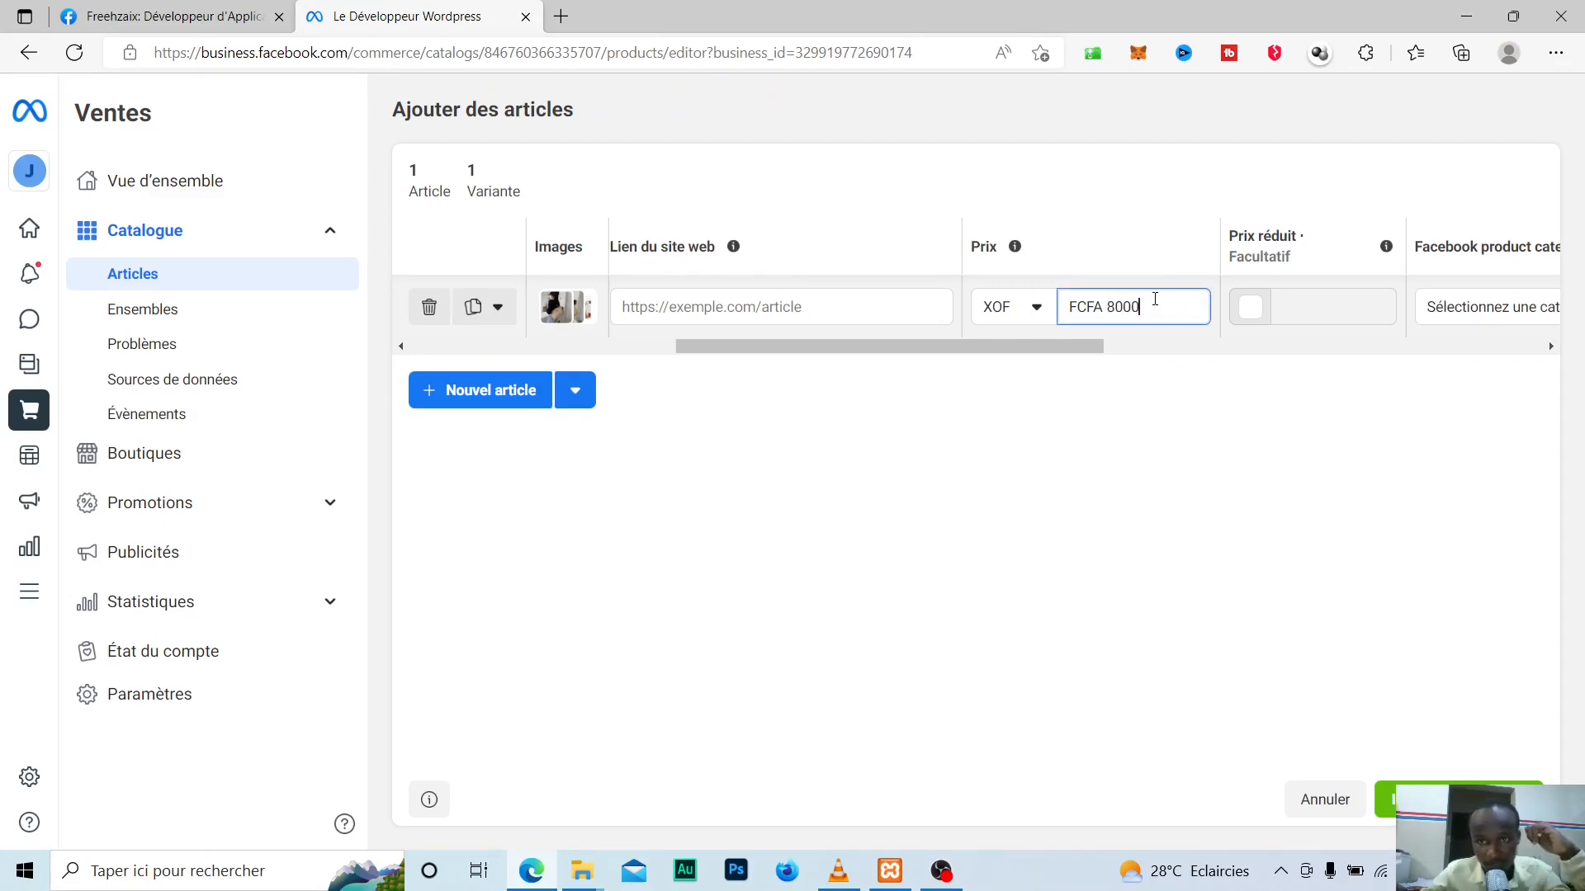
- Search the Facebook product categories for "sac" and assign "Petits sacs à dos" to the item
scroll(1046, 305, right, 5)
click(1046, 304)
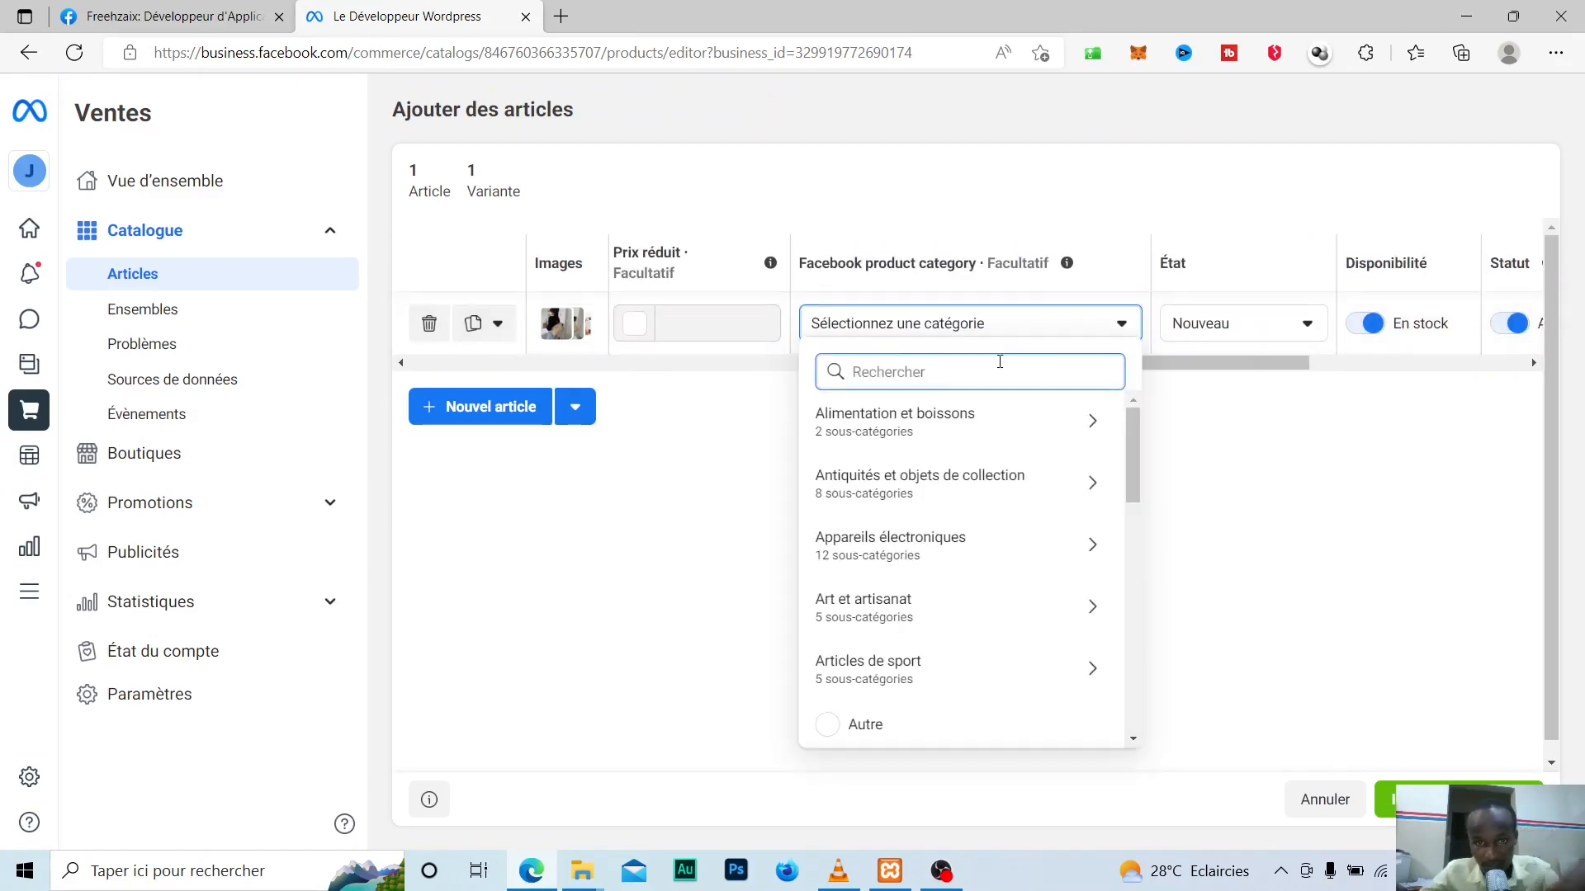
text(sac)
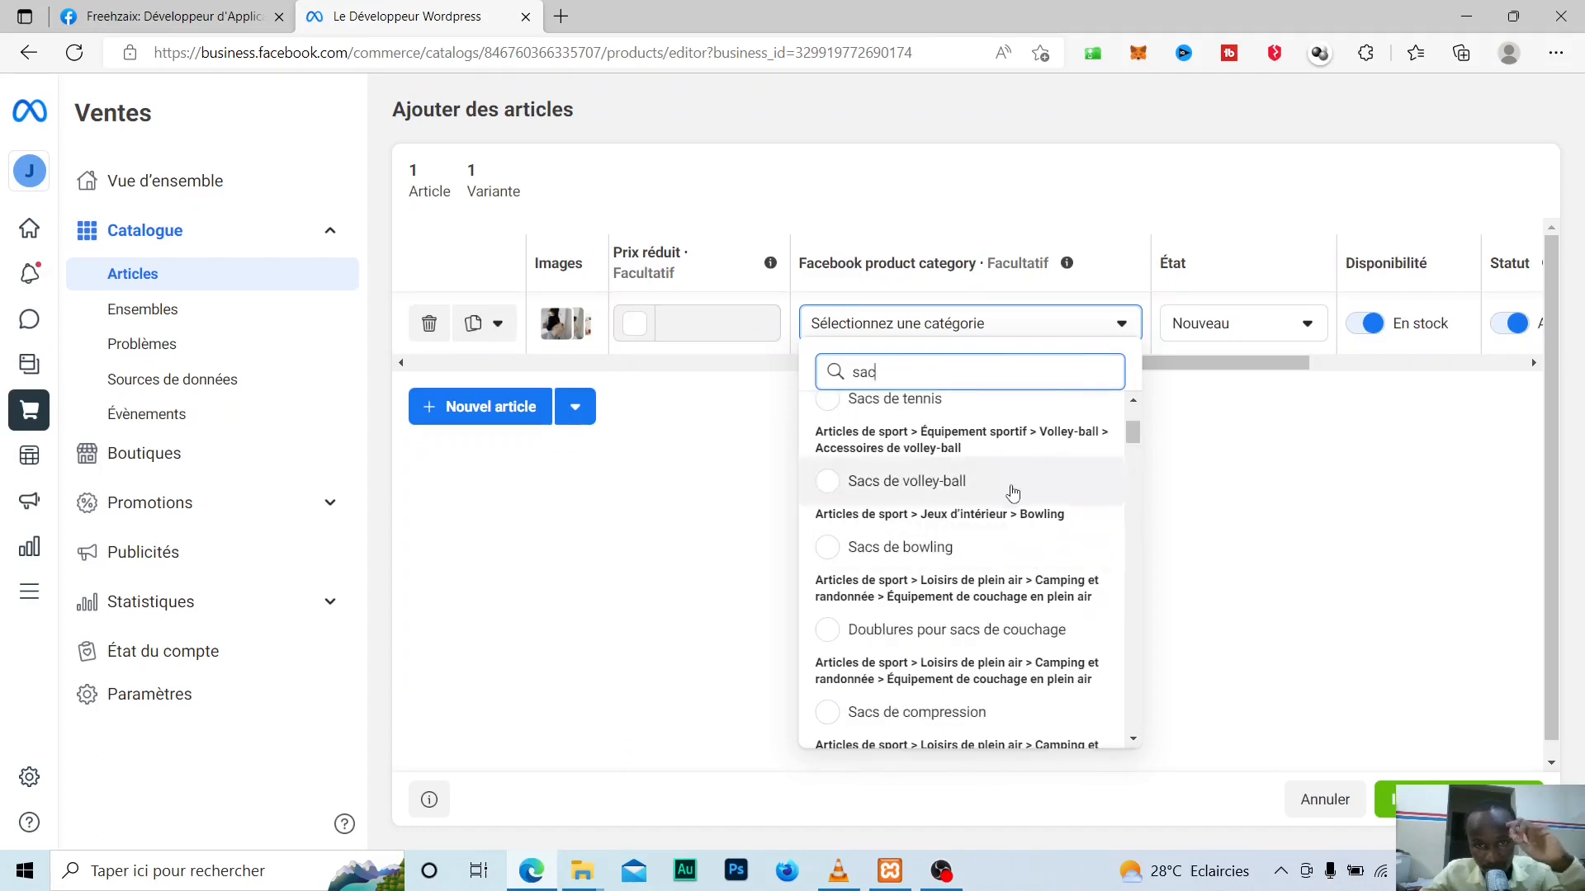
scroll(1011, 495, down, 1)
scroll(1011, 500, down, 3)
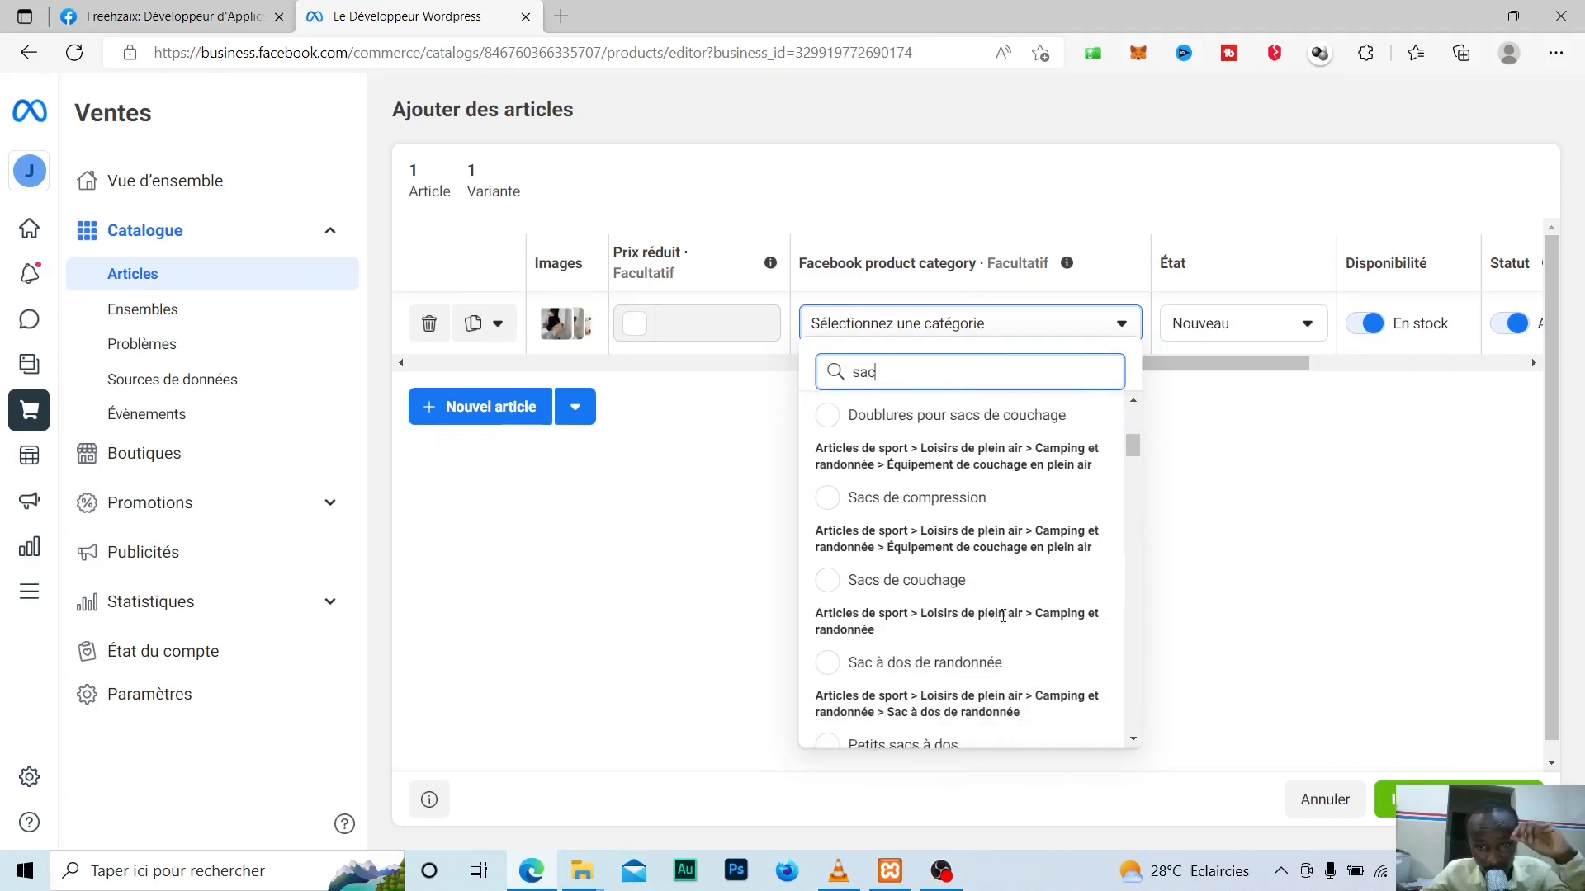
scroll(991, 619, down, 2)
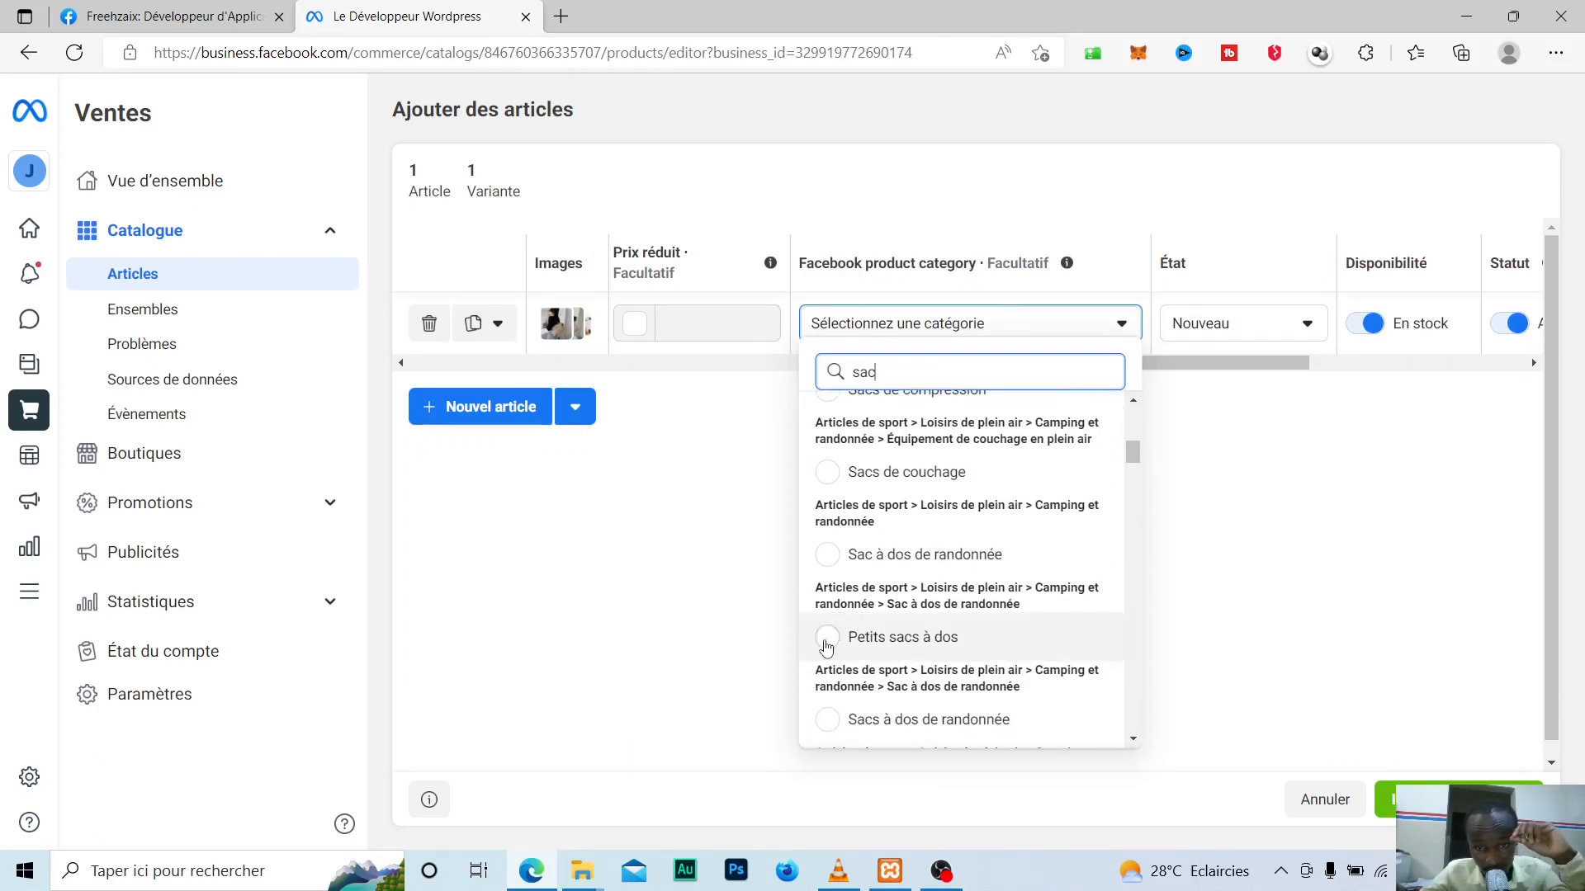
click(826, 642)
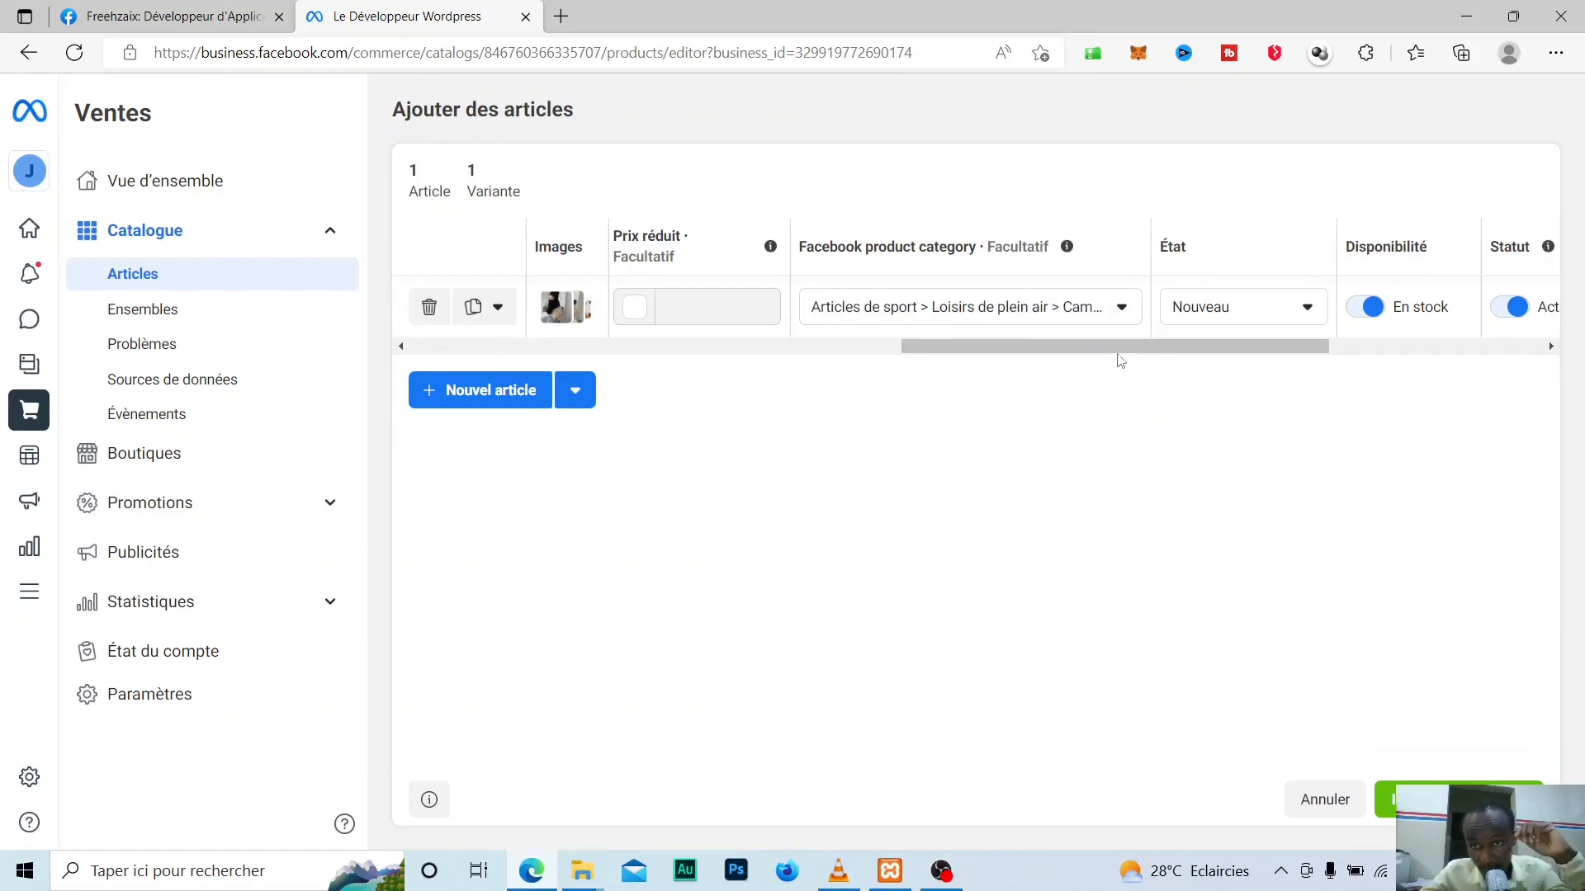
drag(1120, 357, 1437, 317)
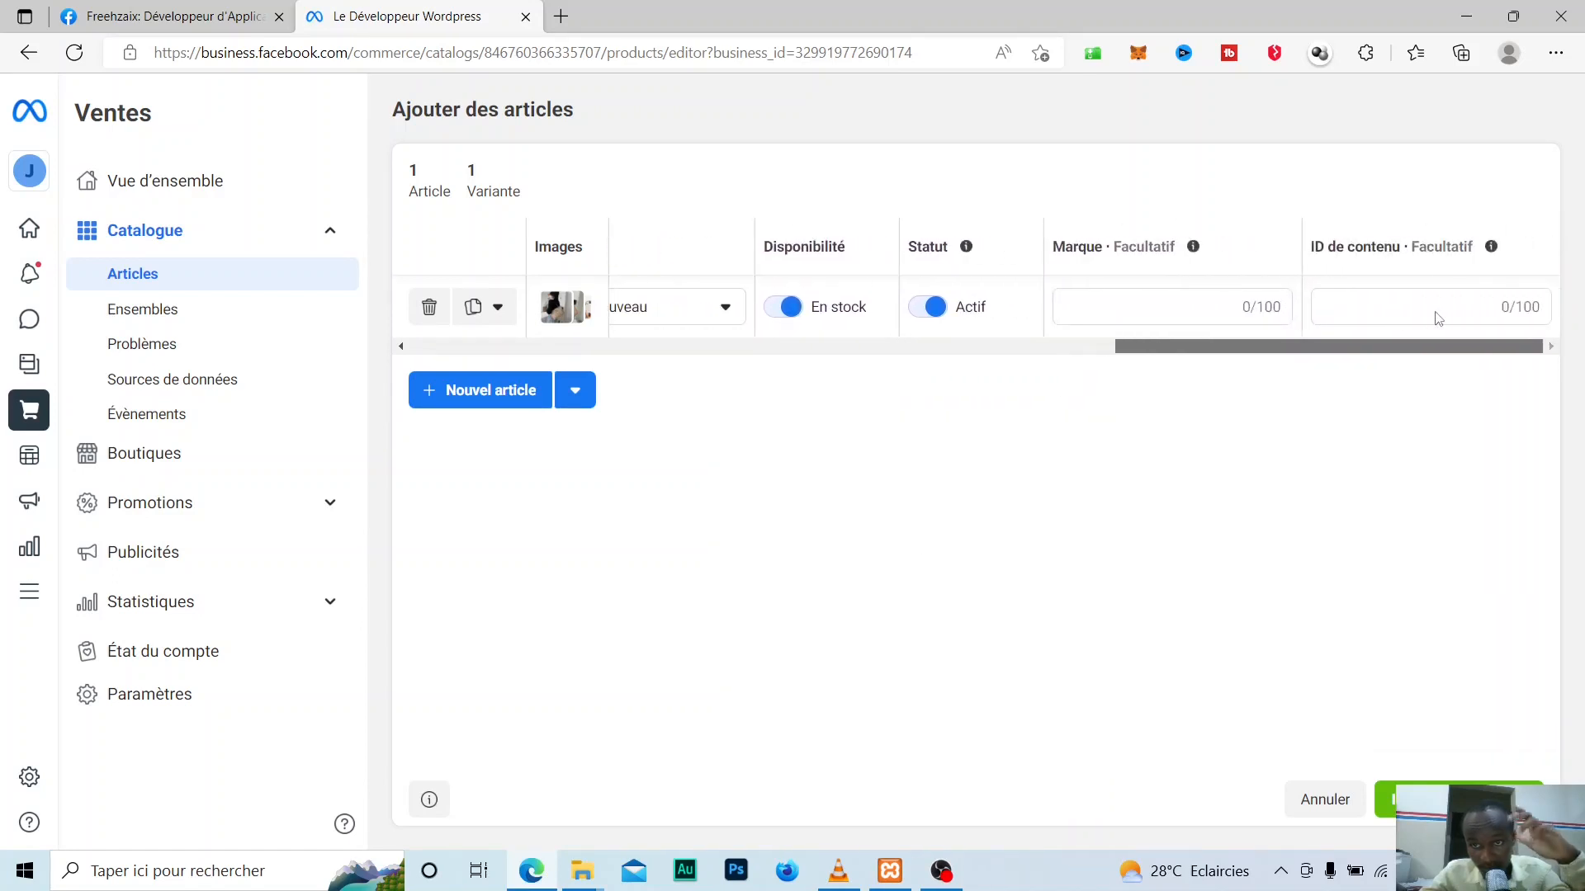
drag(1259, 346, 640, 350)
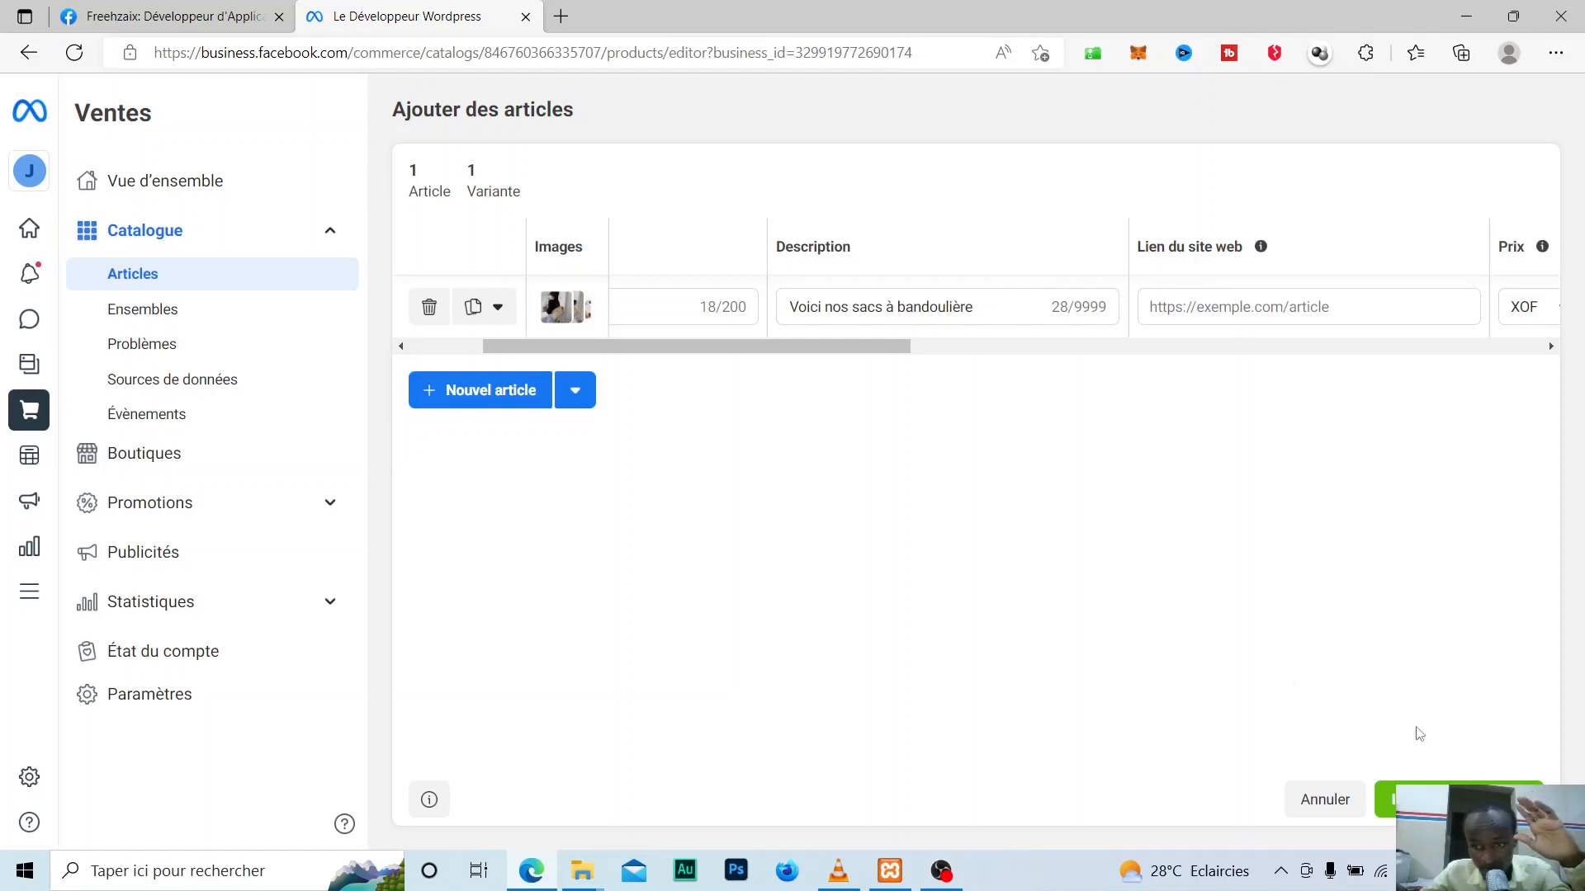
drag(736, 350, 1341, 350)
click(1069, 308)
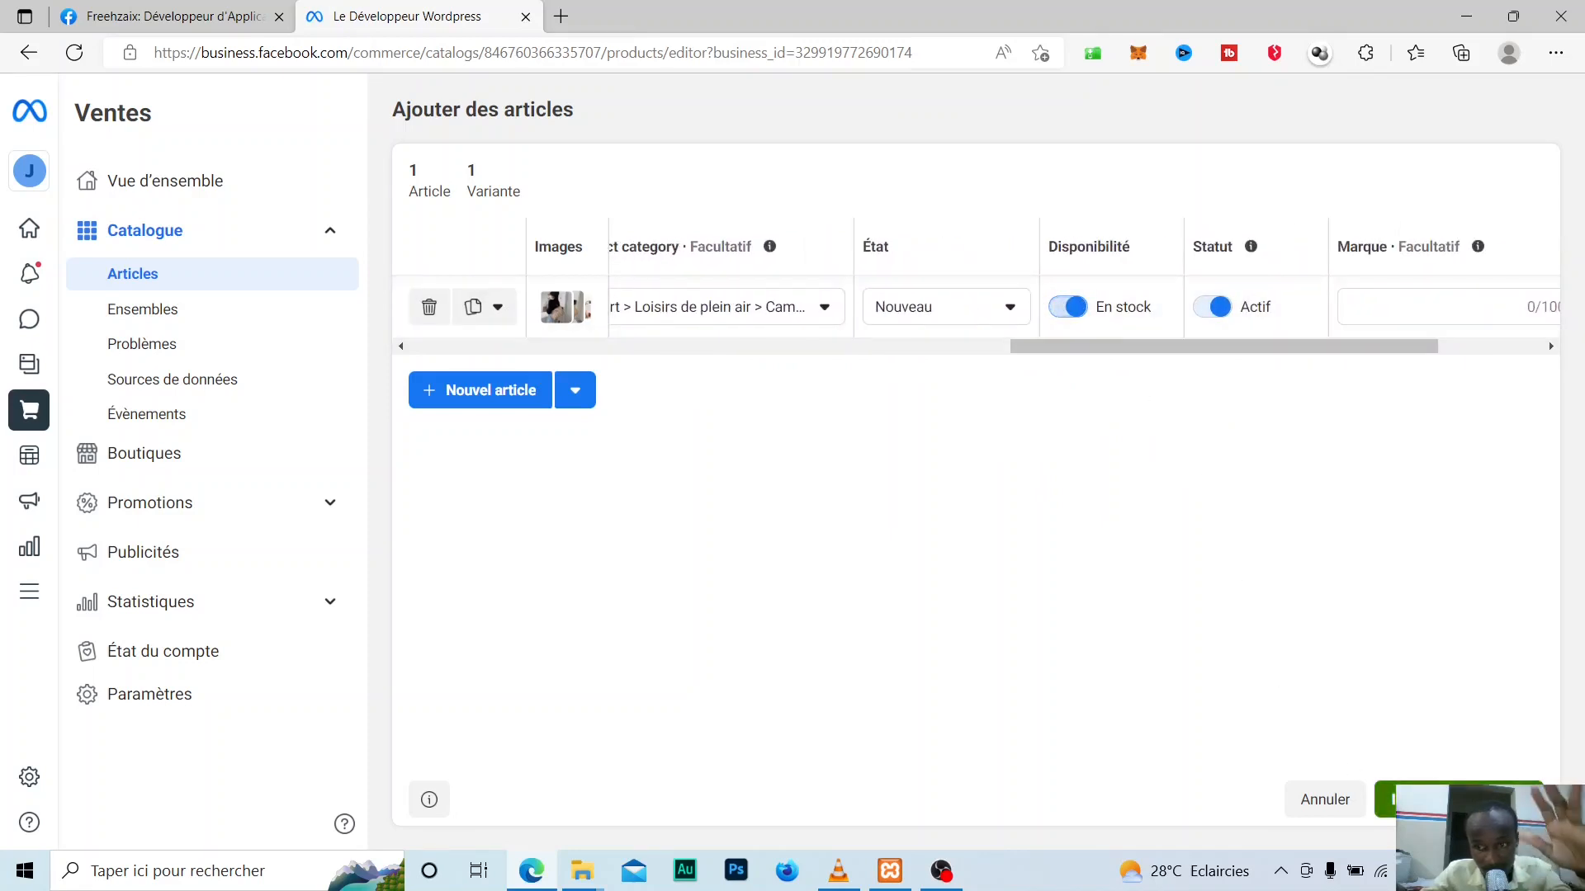
scroll(672, 358, left, 10)
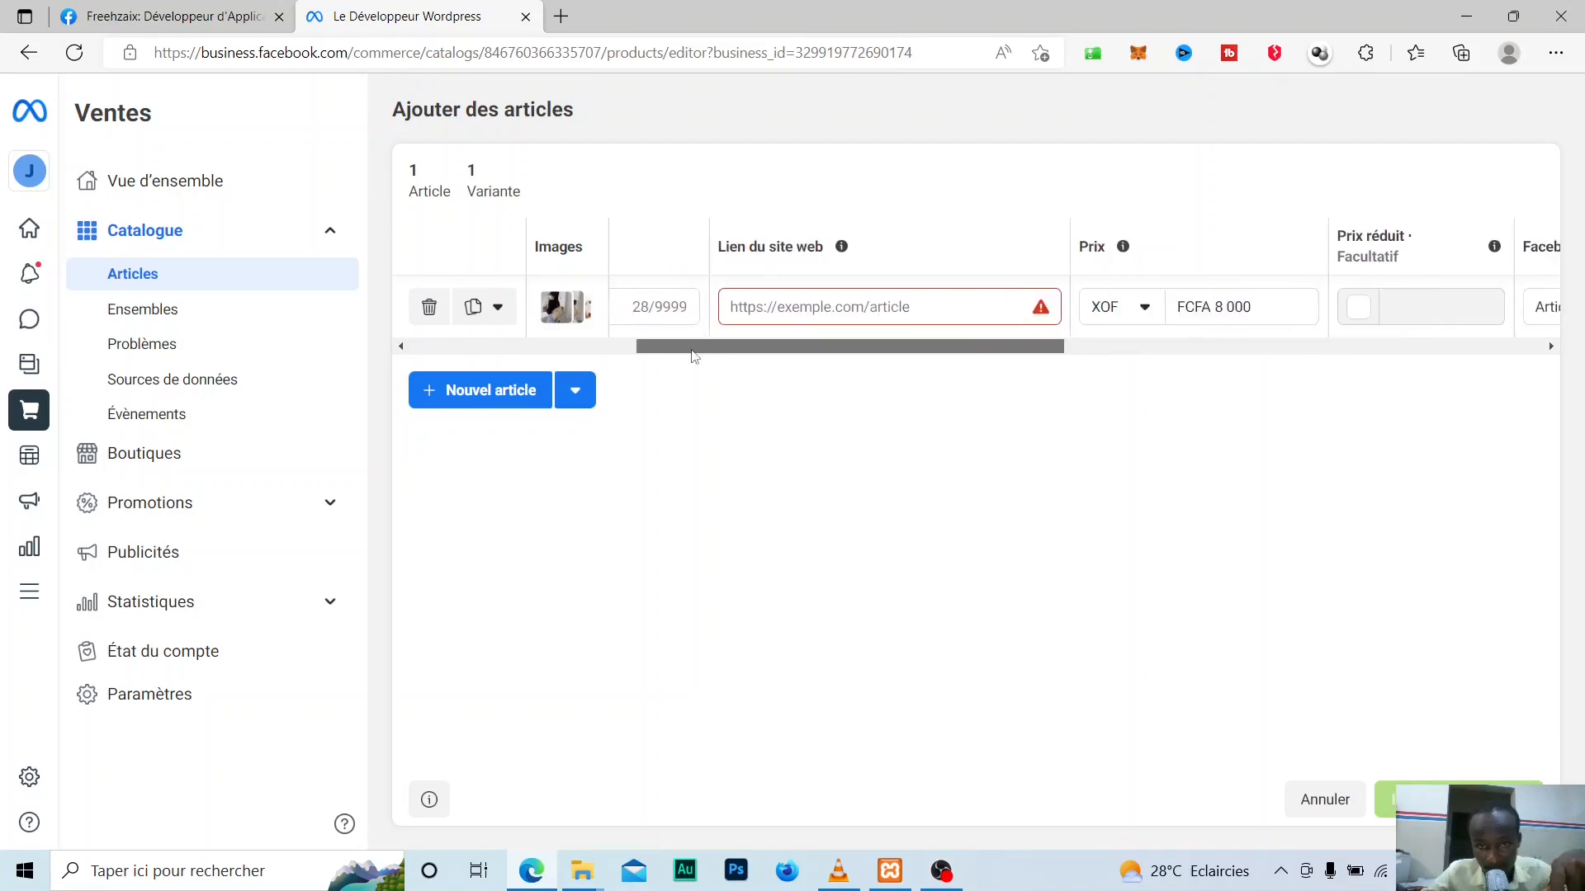
click(965, 300)
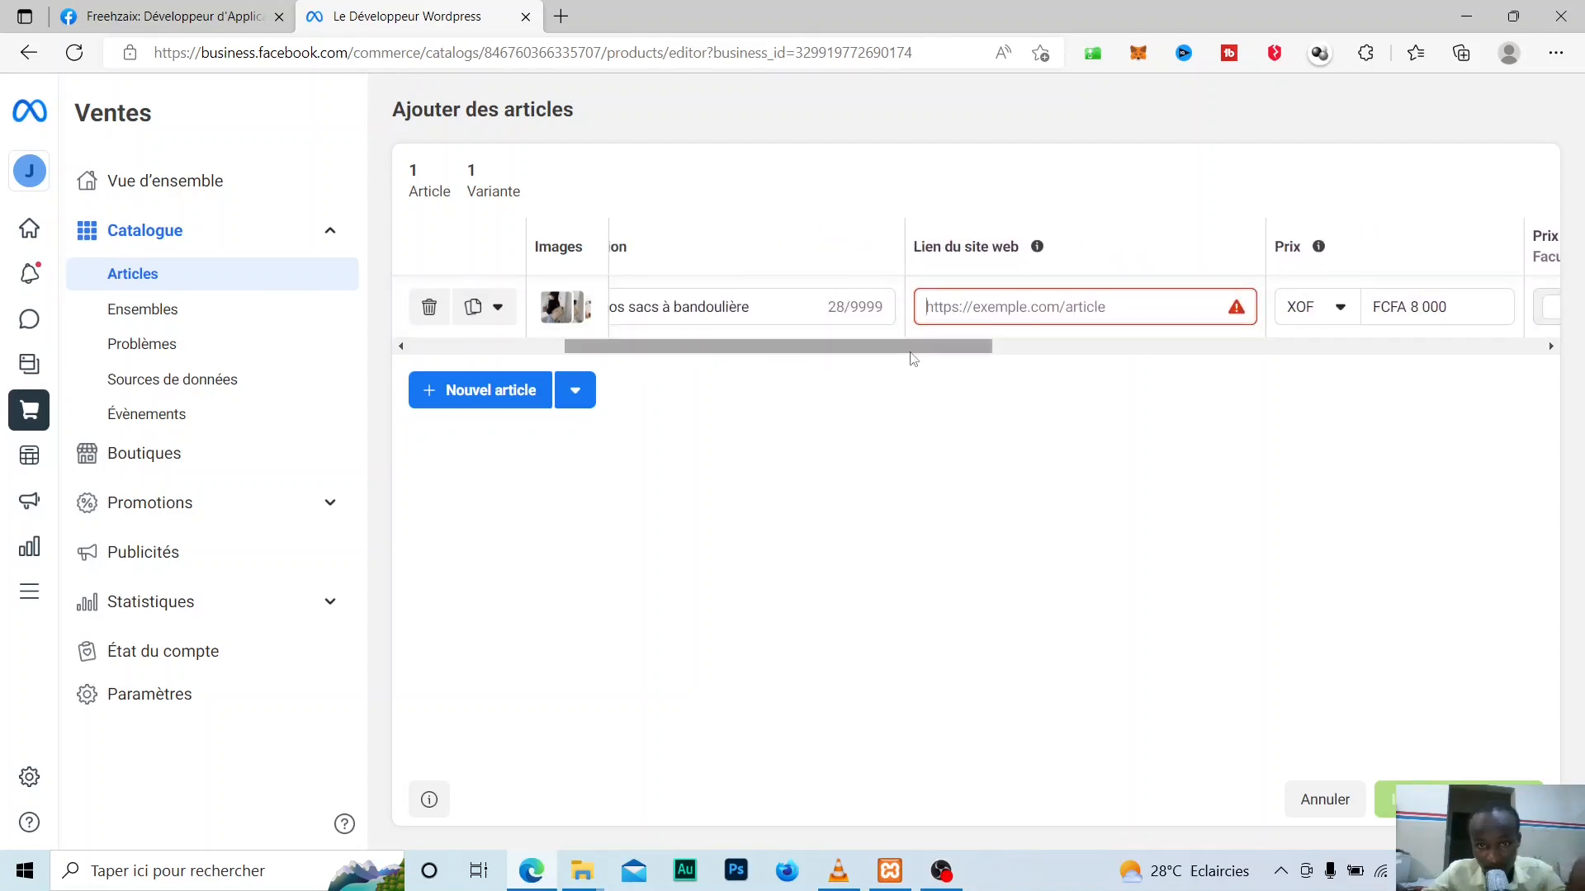
text(https://freehzaix.com)
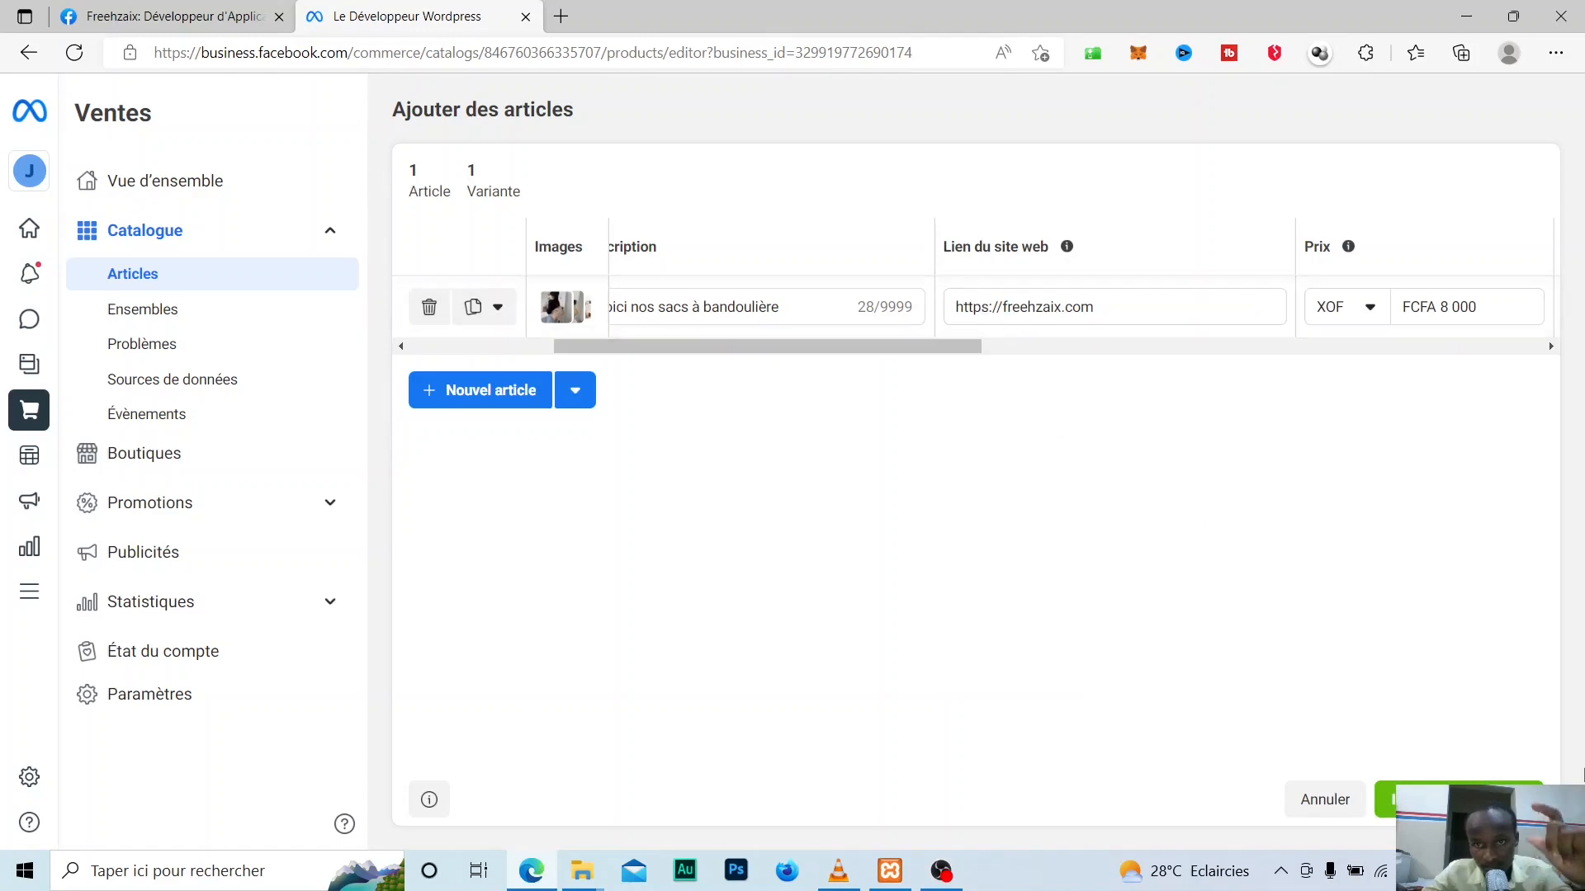
click(1385, 799)
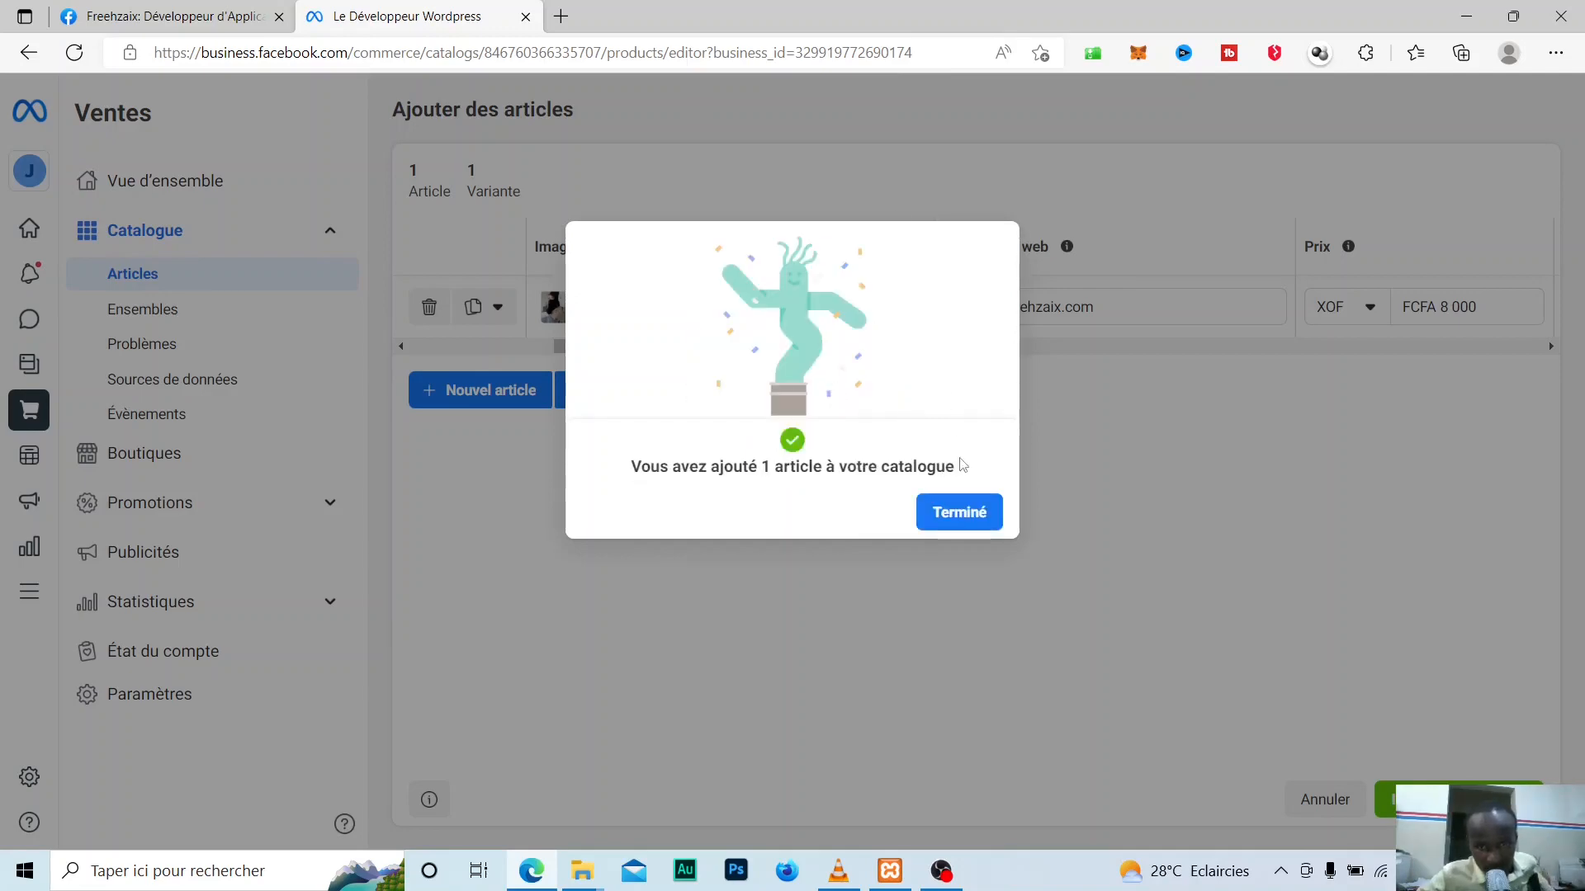
click(955, 515)
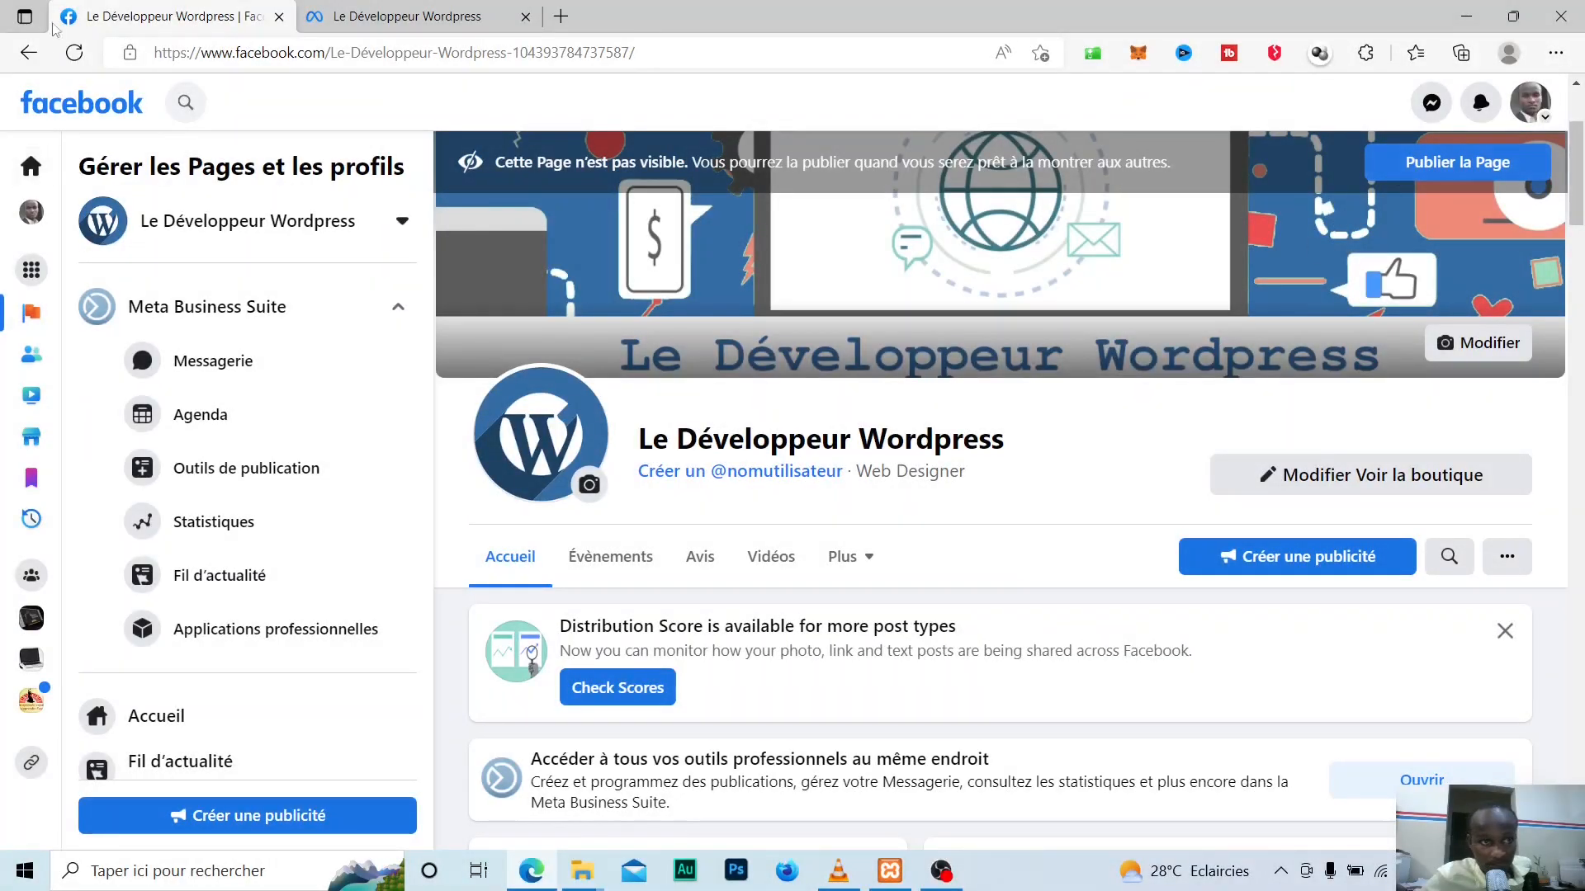
- Reload the "Le Développeur Wordpress" page and switch to interacting with it as the personal profile
click(75, 54)
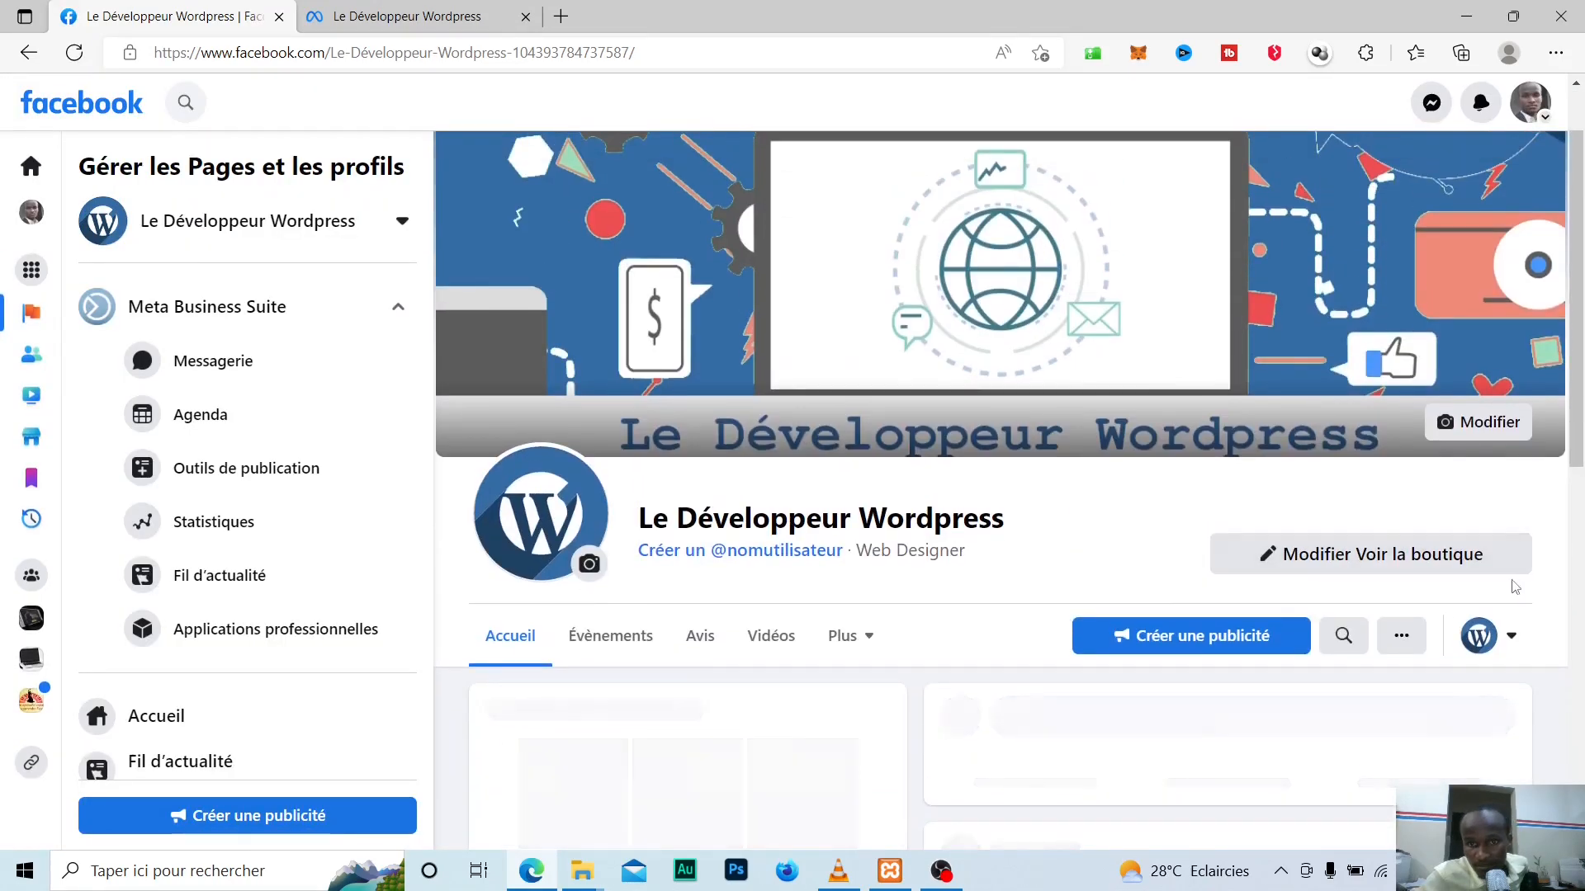
click(1486, 642)
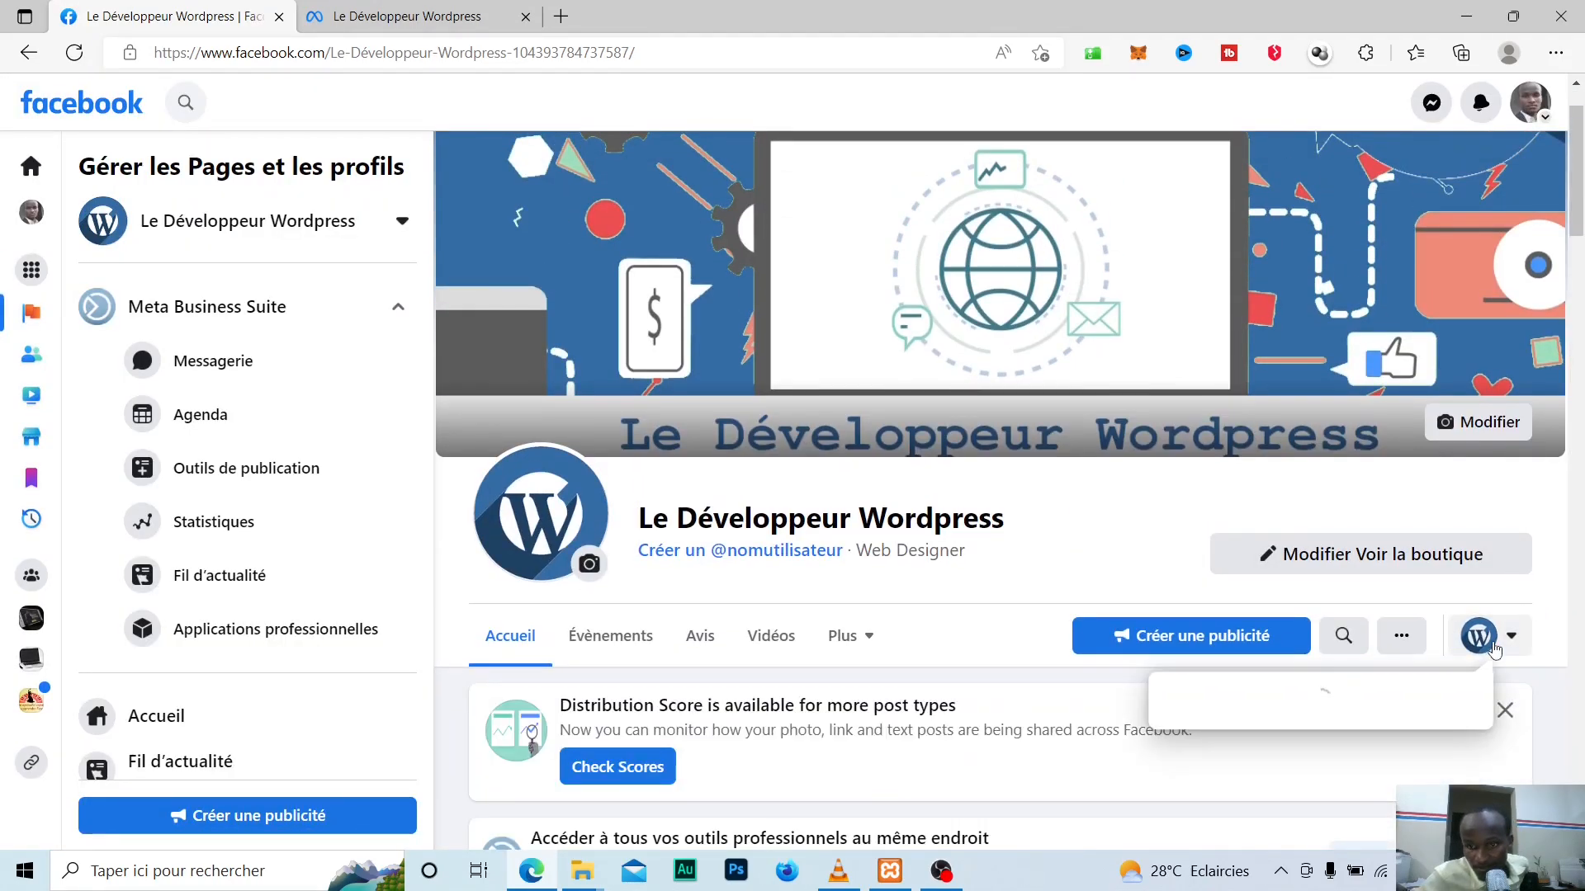
scroll(1287, 784, down, 1)
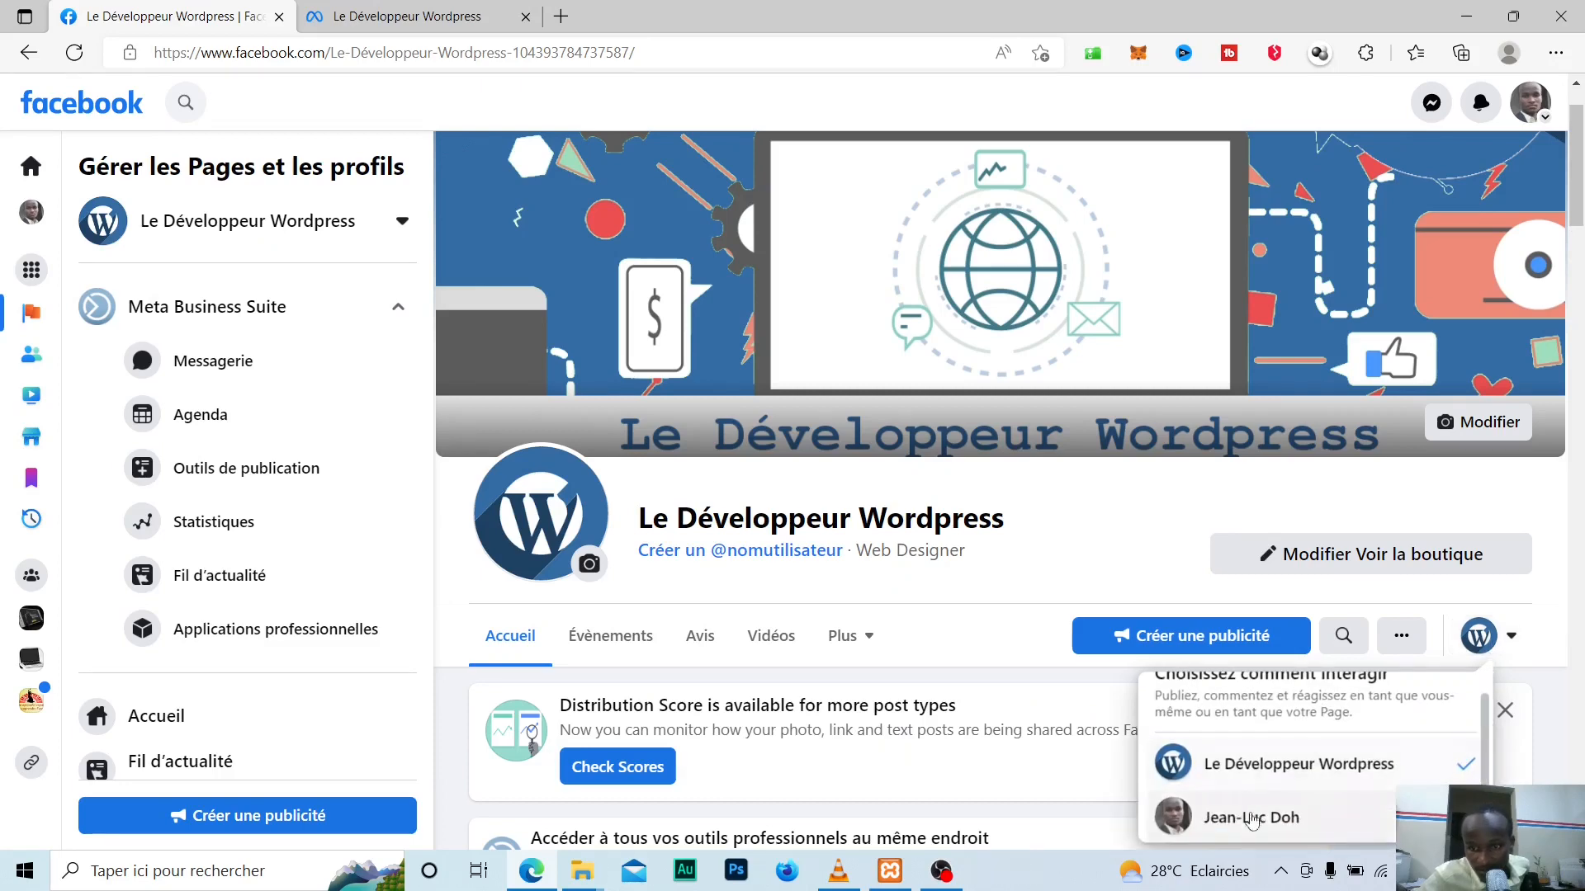
click(1246, 827)
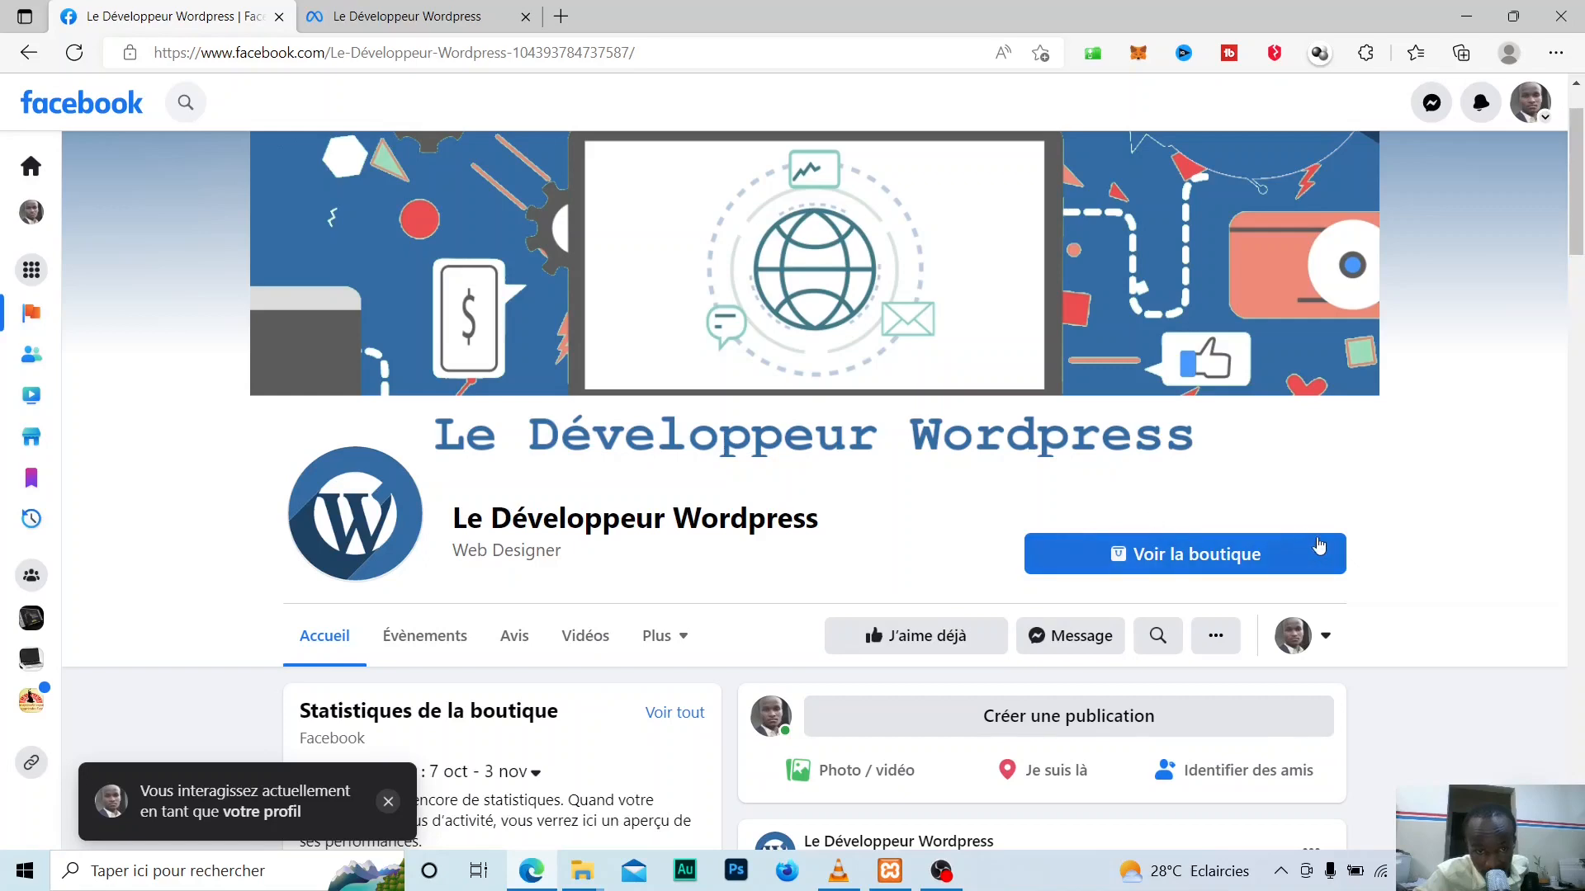
- View the page's public shop and its full product list, and return to the shops overview in Commerce Manager
scroll(1329, 547, down, 1)
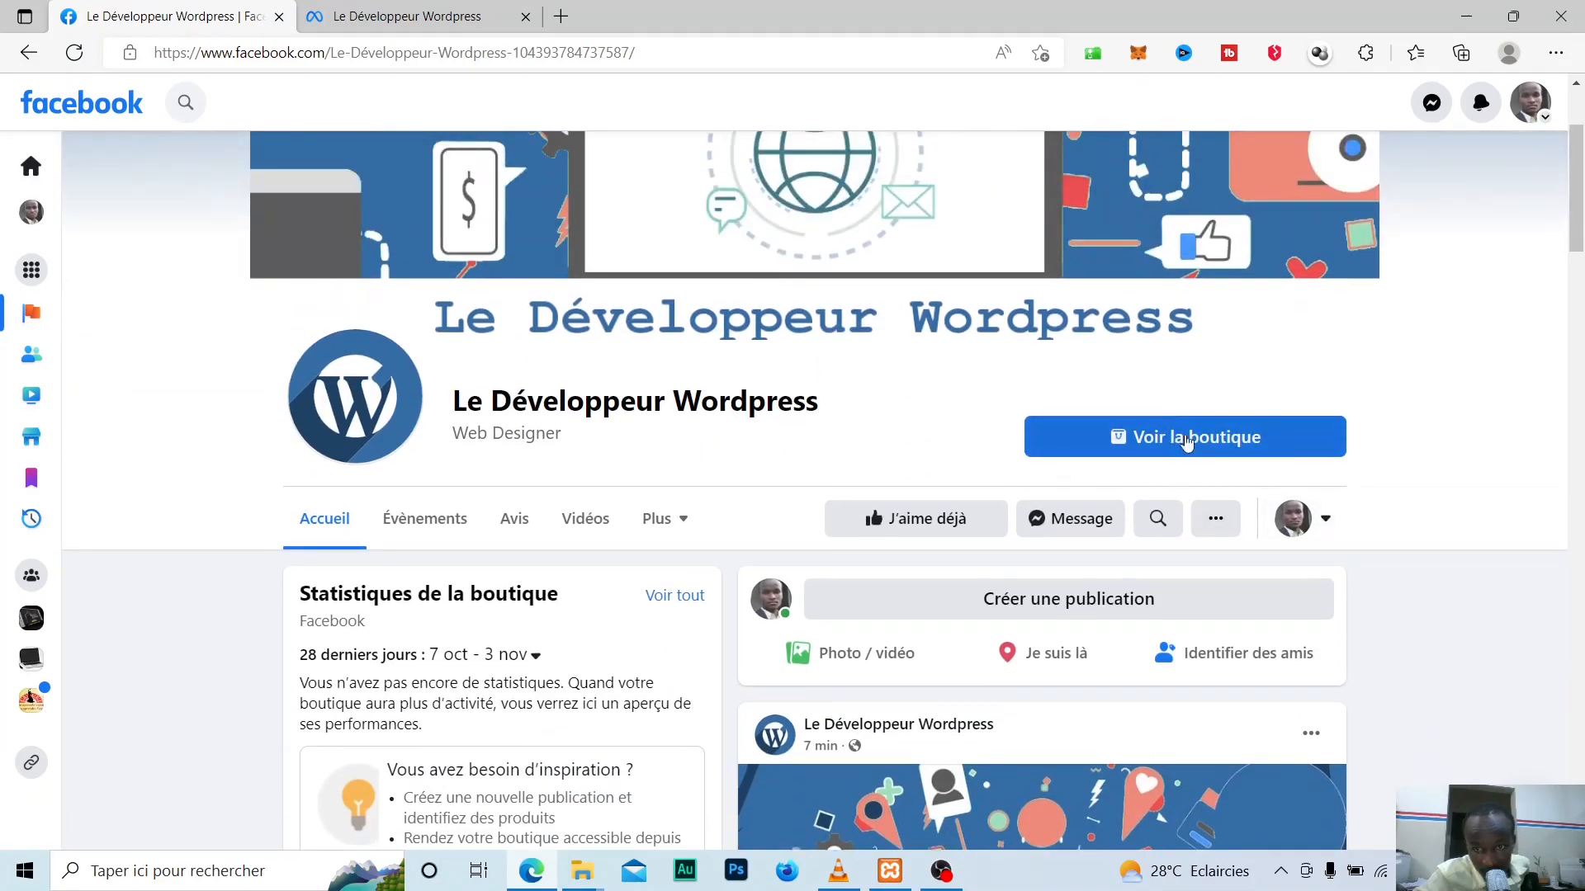
click(1187, 439)
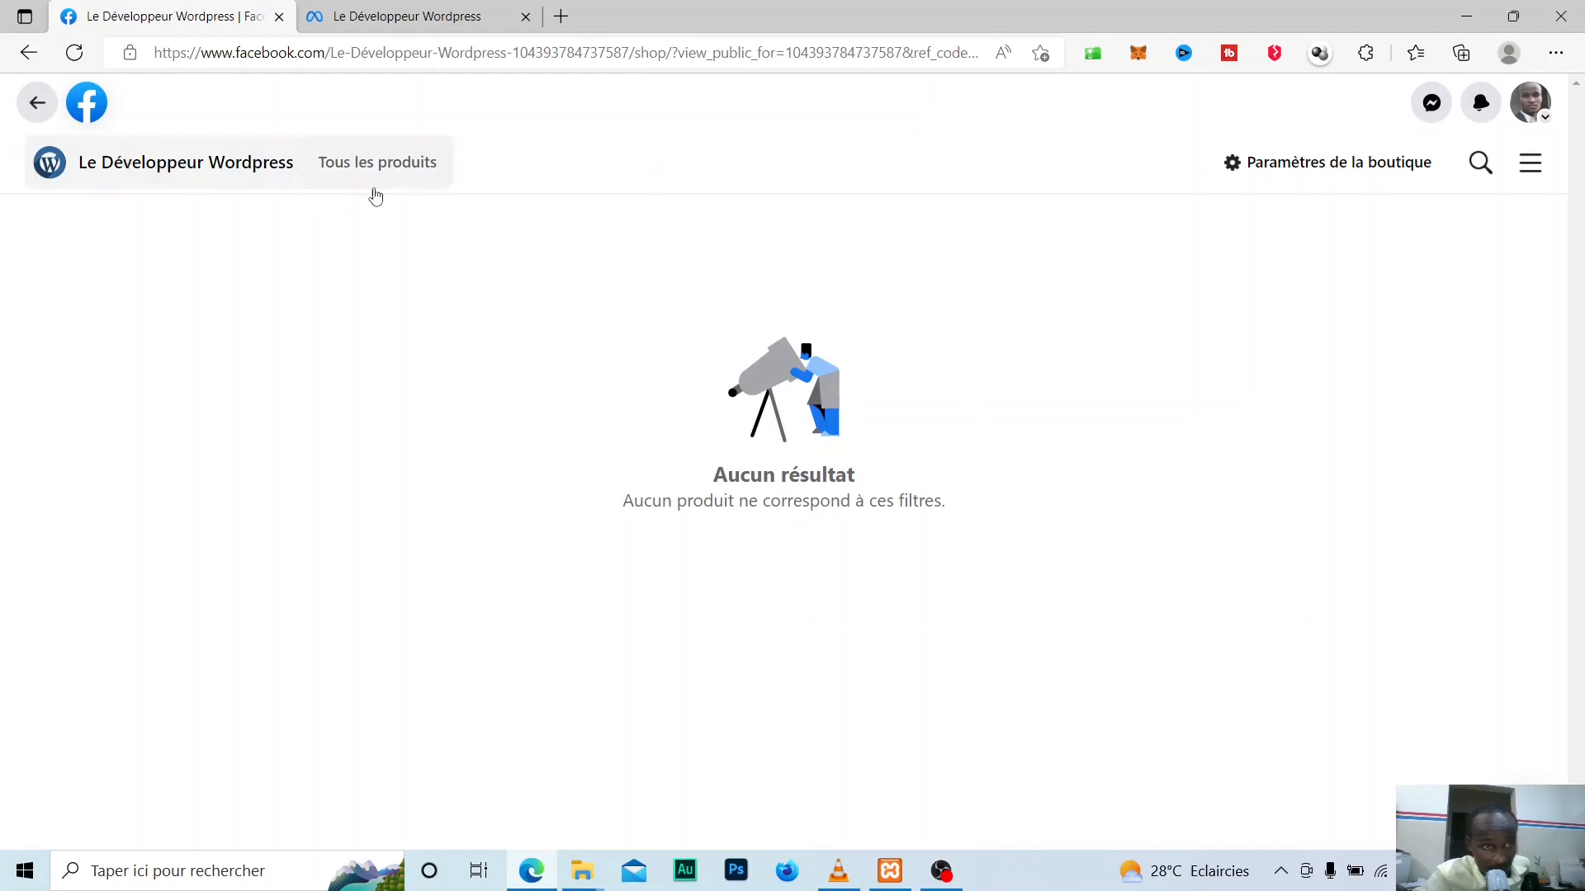
click(418, 187)
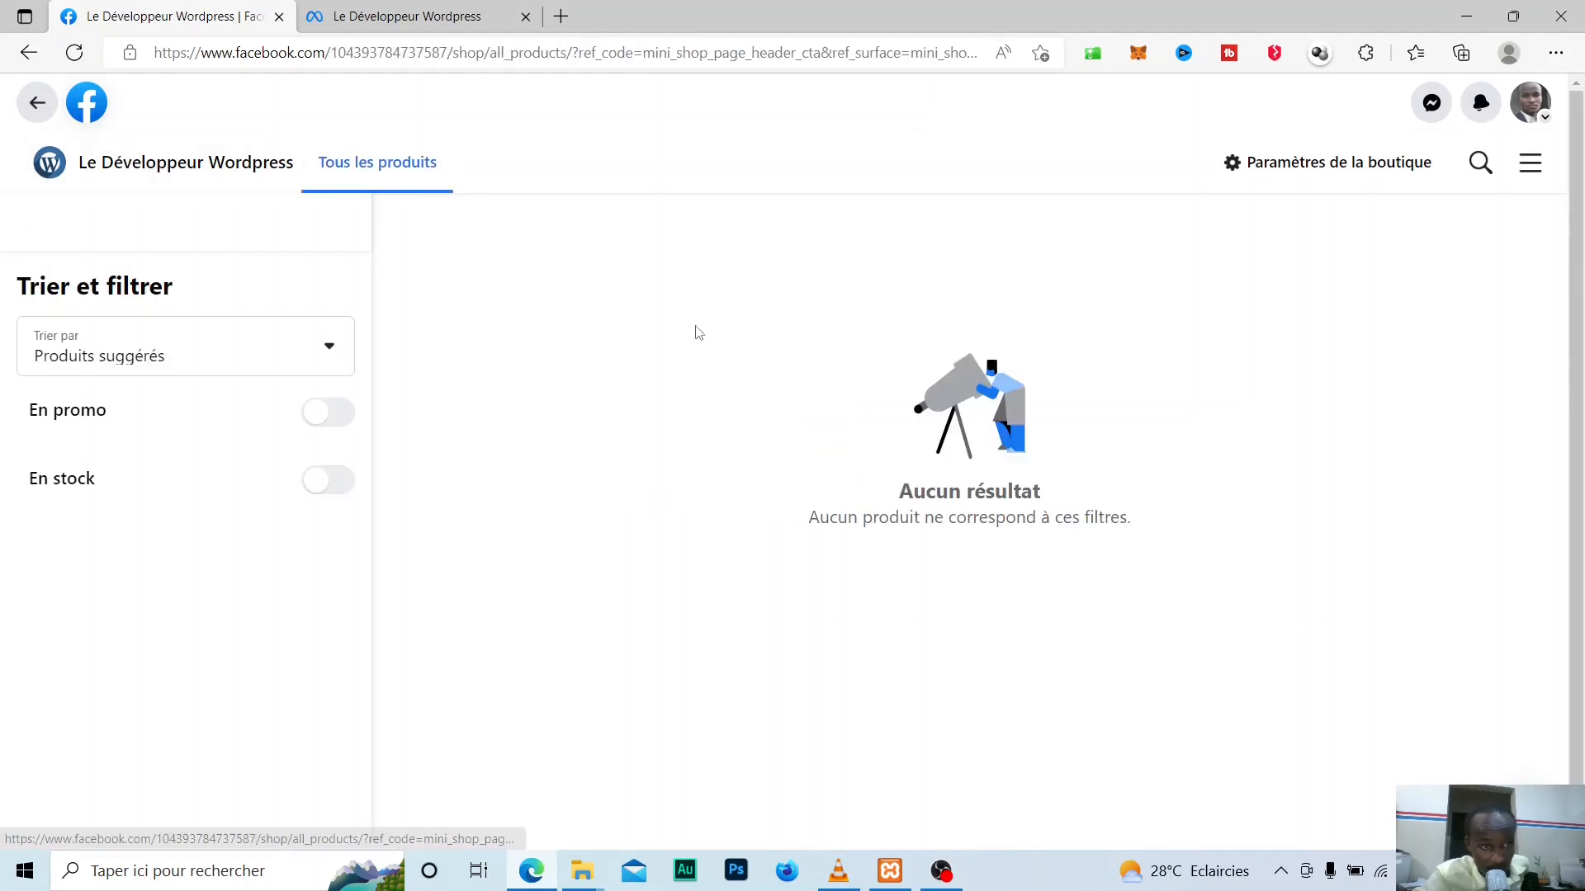
key(alt+Left)
click(432, 5)
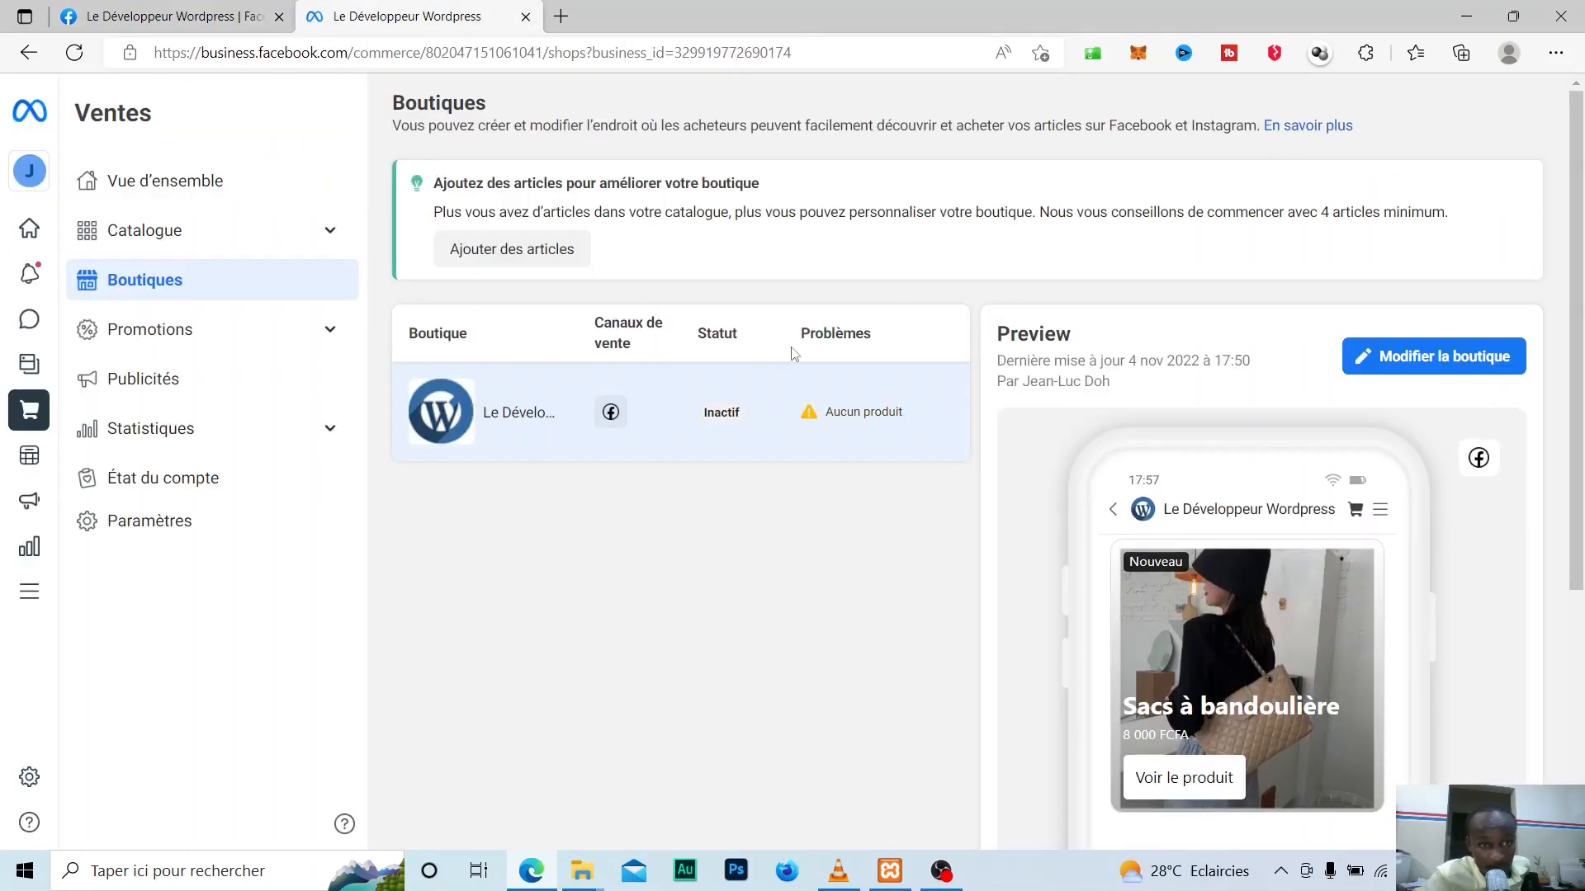